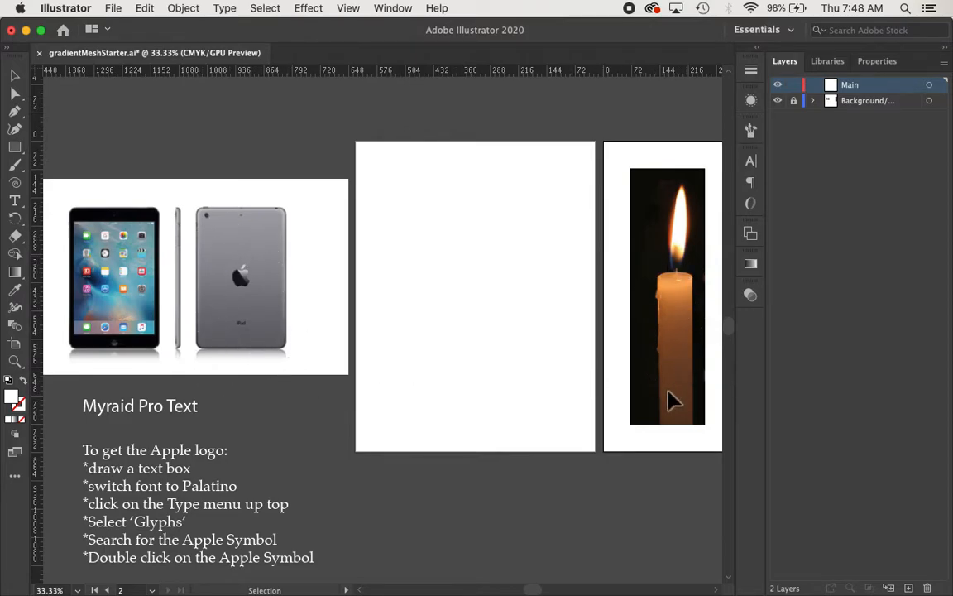
# - Draw a rounded rectangle about 231 by 362 pt over the iPad's back and move it onto the empty artboard
pyautogui.hscroll(3, 660, 362)
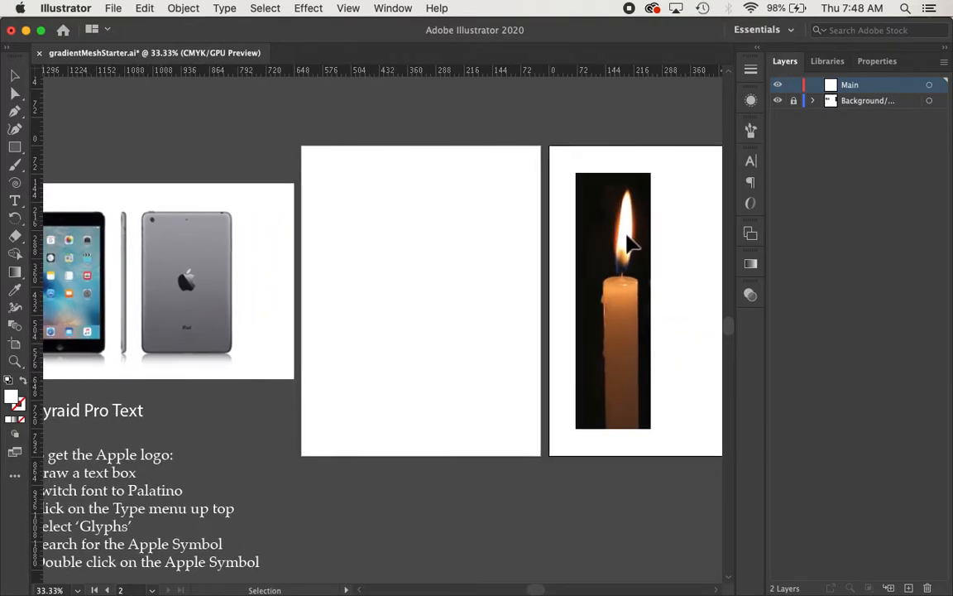
pyautogui.hscroll(-1, 483, 330)
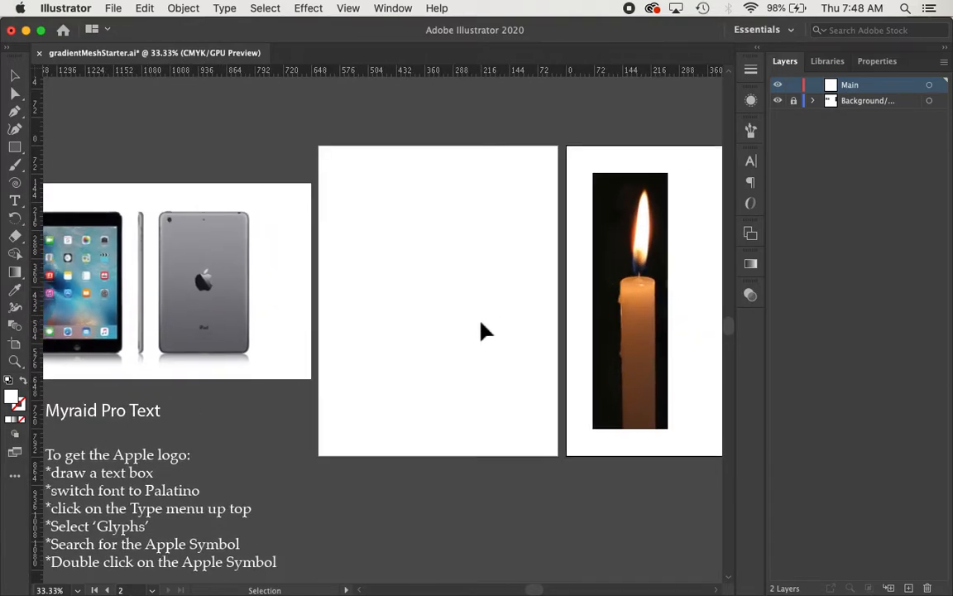
pyautogui.hscroll(-4, 422, 347)
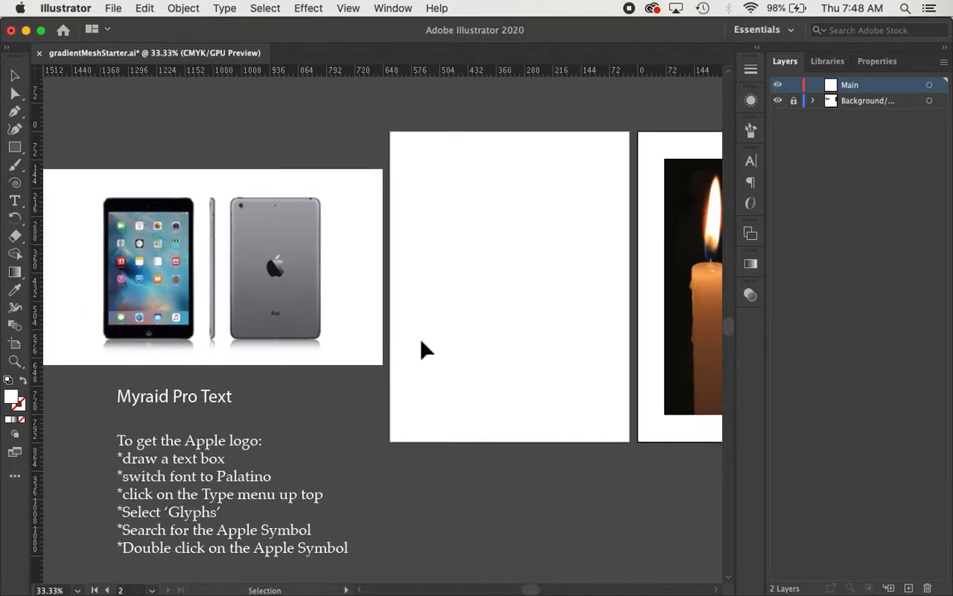
pyautogui.moveTo(15, 146); pyautogui.dragTo(77, 148)
pyautogui.moveTo(234, 200); pyautogui.dragTo(324, 345)
pyautogui.moveTo(244, 212); pyautogui.dragTo(240, 208)
pyautogui.press('v')
pyautogui.moveTo(304, 238); pyautogui.dragTo(486, 240)
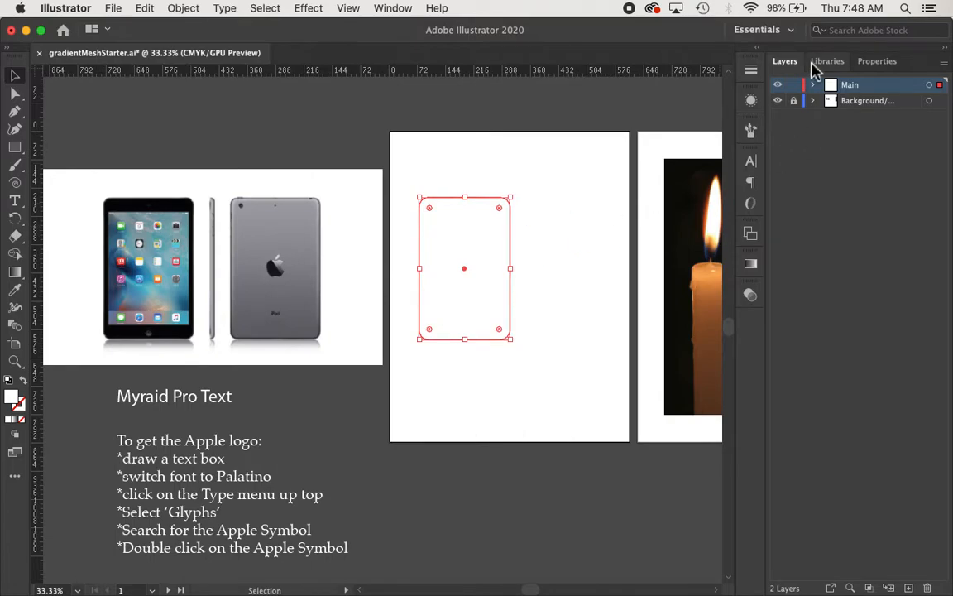
# - Fill the rounded rectangle with a dark red swatch and deselect it
pyautogui.click(880, 65)
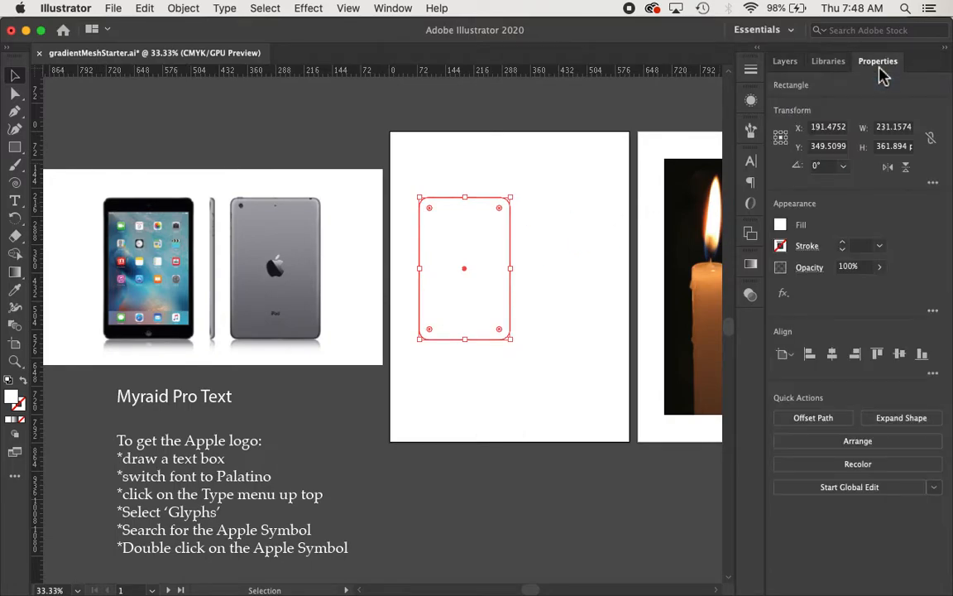
pyautogui.click(784, 231)
pyautogui.click(724, 279)
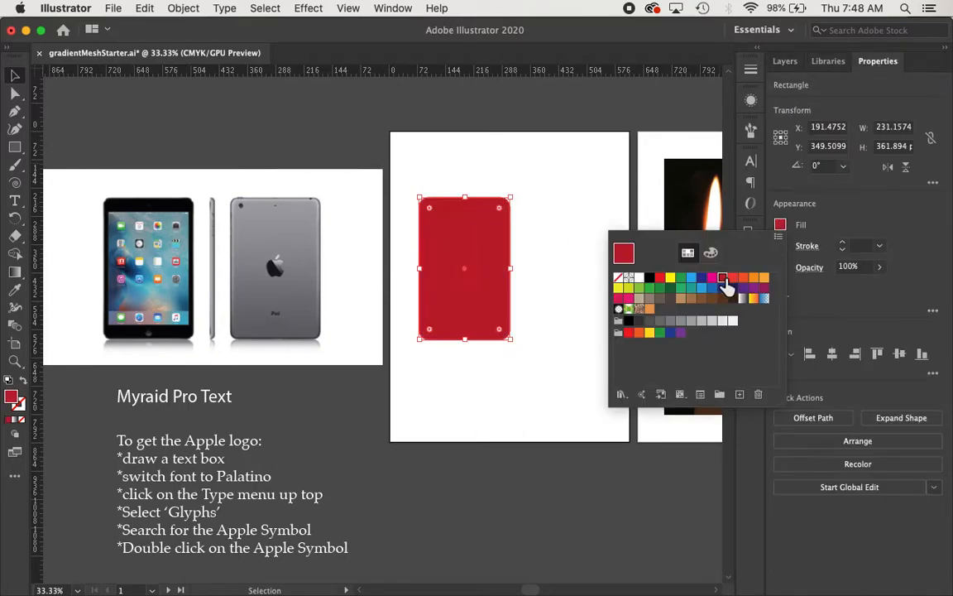
pyautogui.click(538, 302)
pyautogui.click(538, 302)
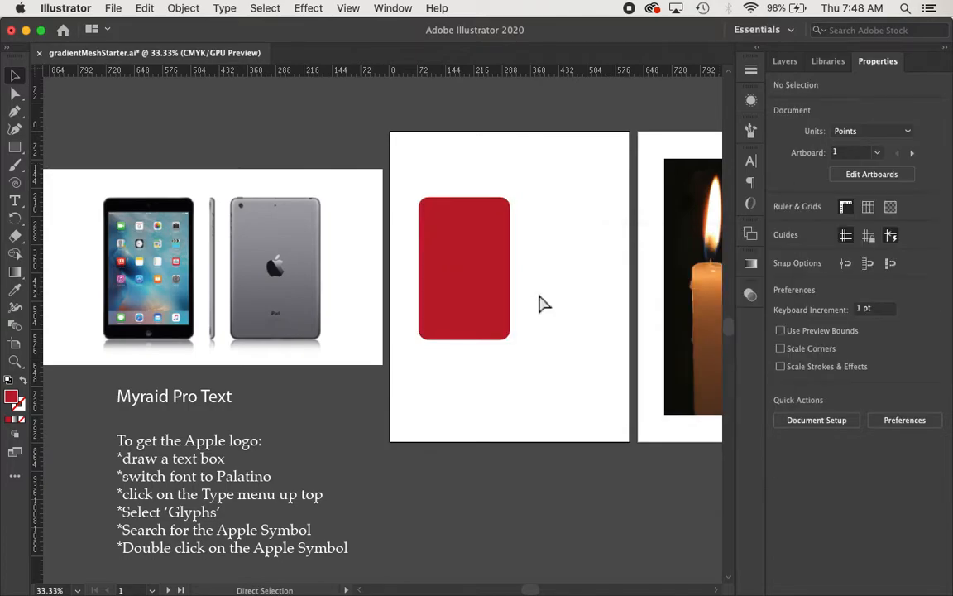
# - Start creating a gradient mesh on the red rounded rectangle with the preview turned on
pyautogui.press('super+equal')
pyautogui.scroll(1, 542, 305)
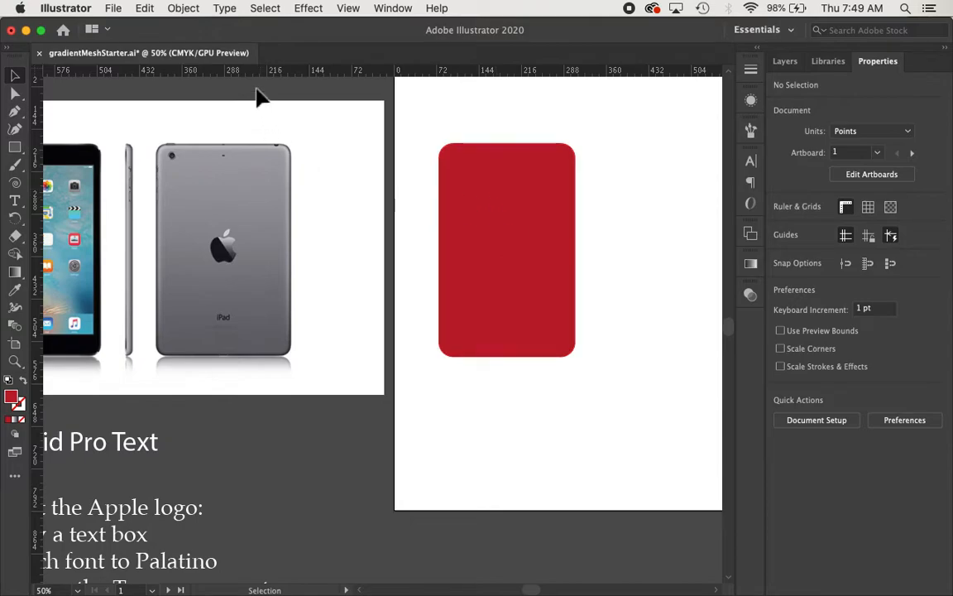
pyautogui.click(462, 178)
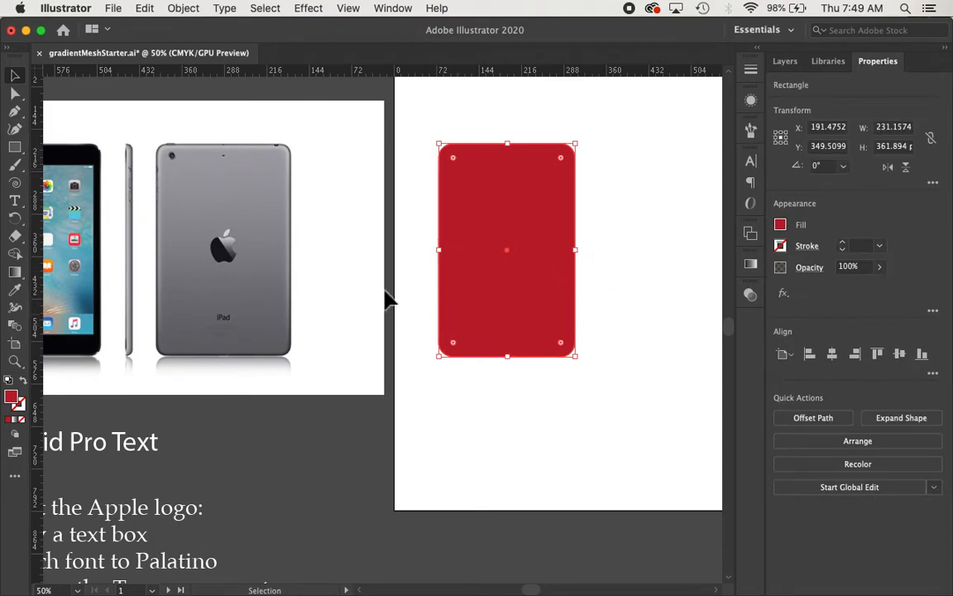
pyautogui.click(184, 10)
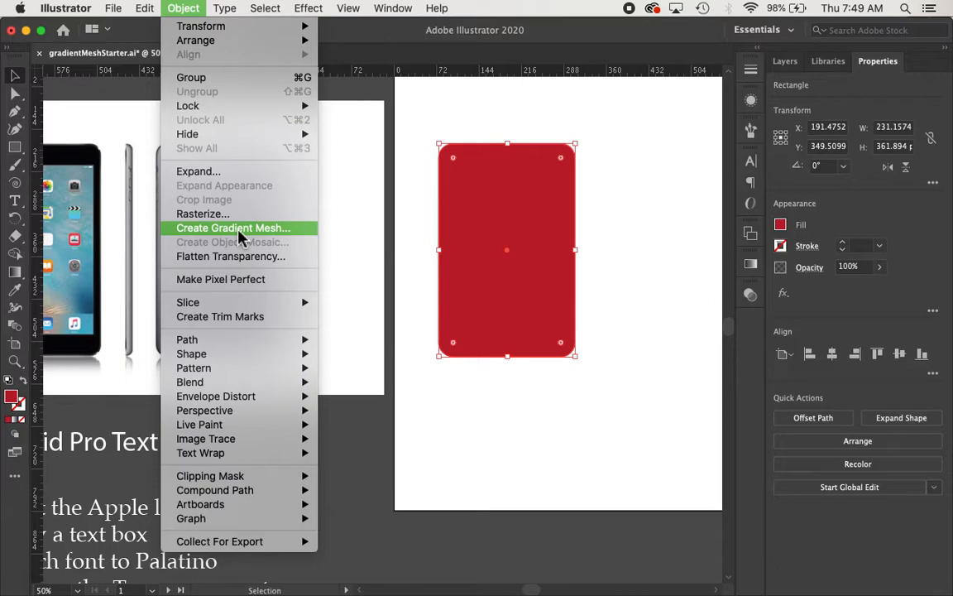
pyautogui.click(284, 227)
pyautogui.moveTo(340, 221); pyautogui.dragTo(300, 146)
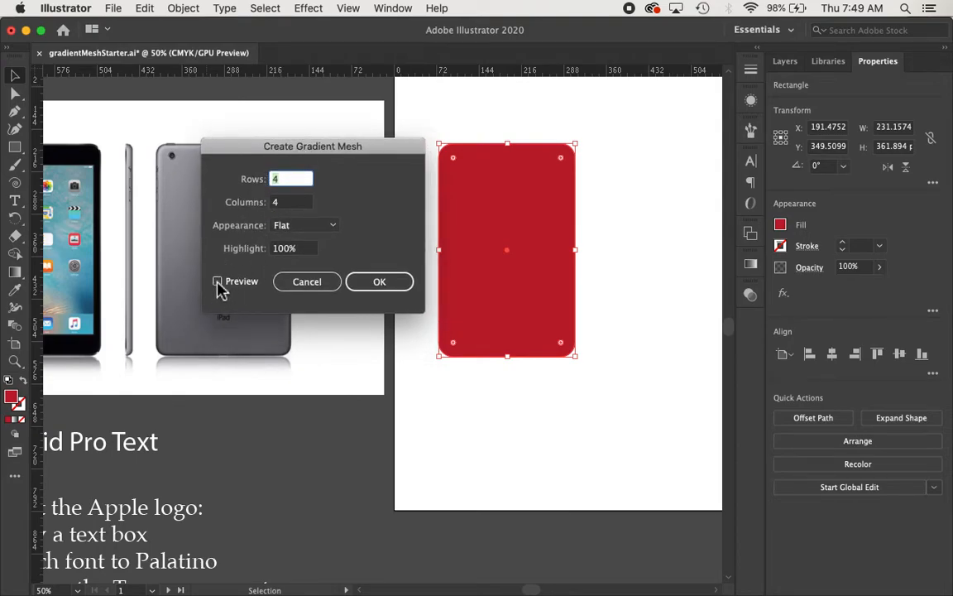
pyautogui.click(218, 282)
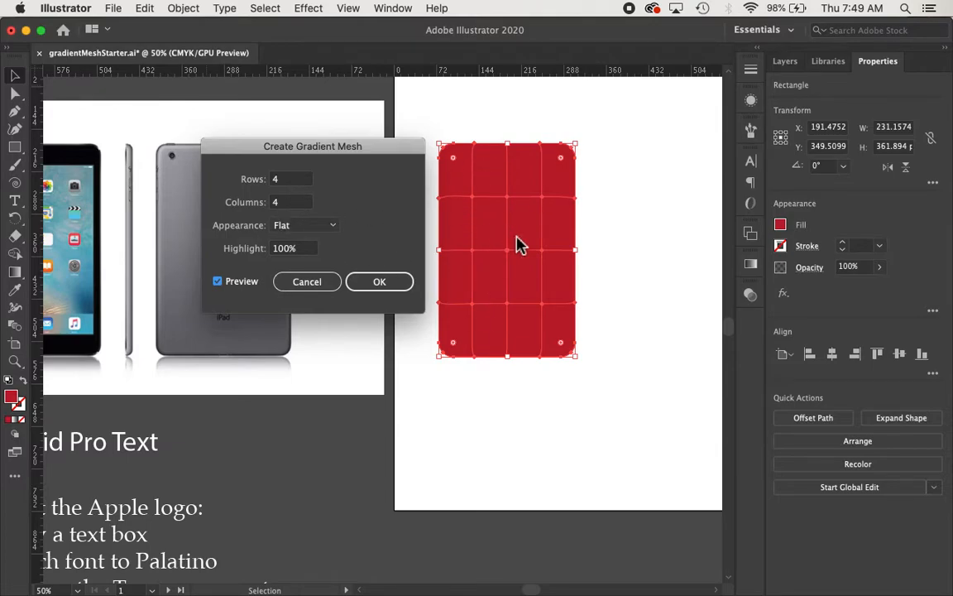
# - Set the gradient mesh to 3 rows and 3 columns with flat appearance and apply it
pyautogui.click(275, 180)
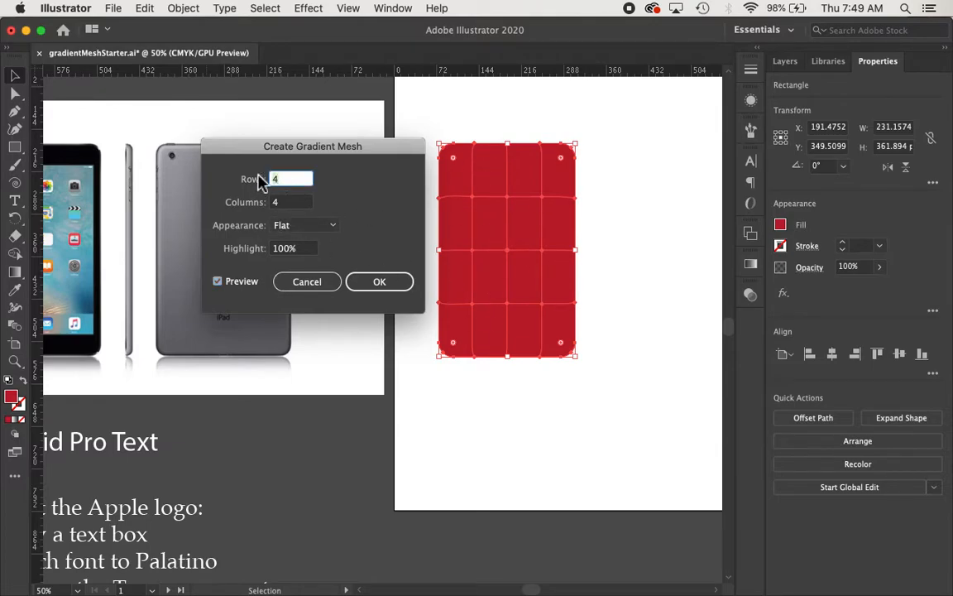
pyautogui.write('3')
pyautogui.press('Tab')
pyautogui.write('3')
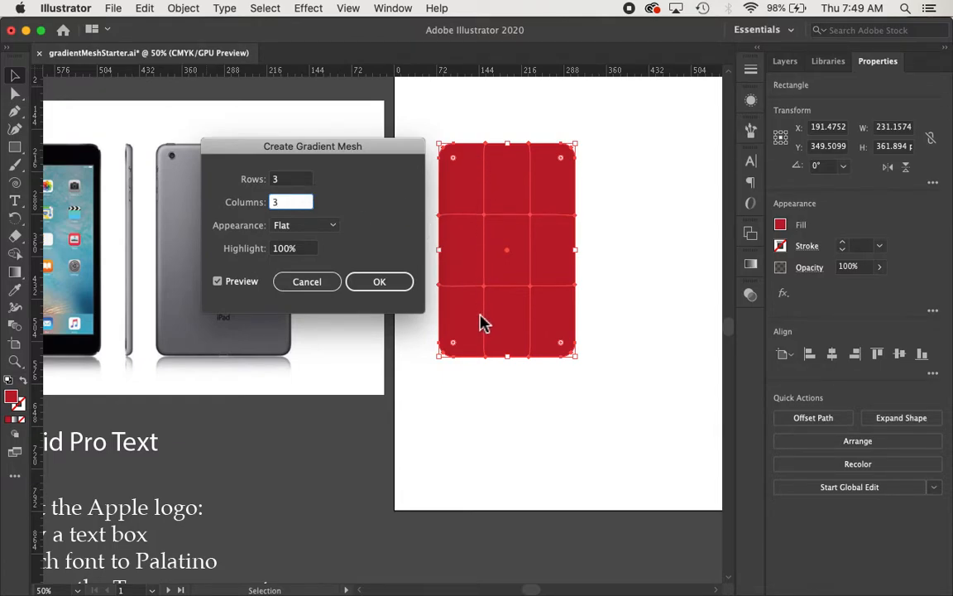
pyautogui.moveTo(401, 149); pyautogui.dragTo(374, 398)
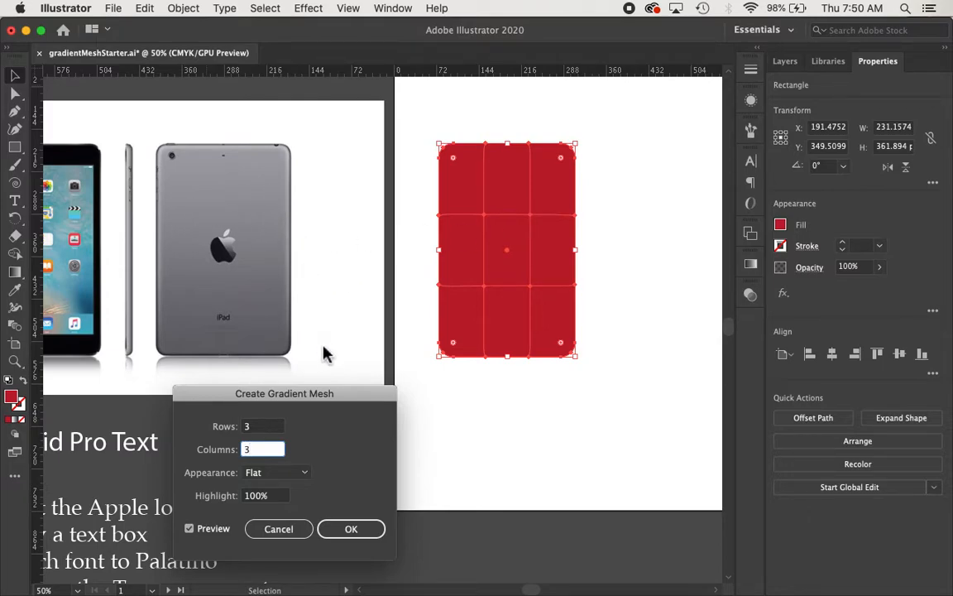
pyautogui.moveTo(330, 394); pyautogui.dragTo(338, 163)
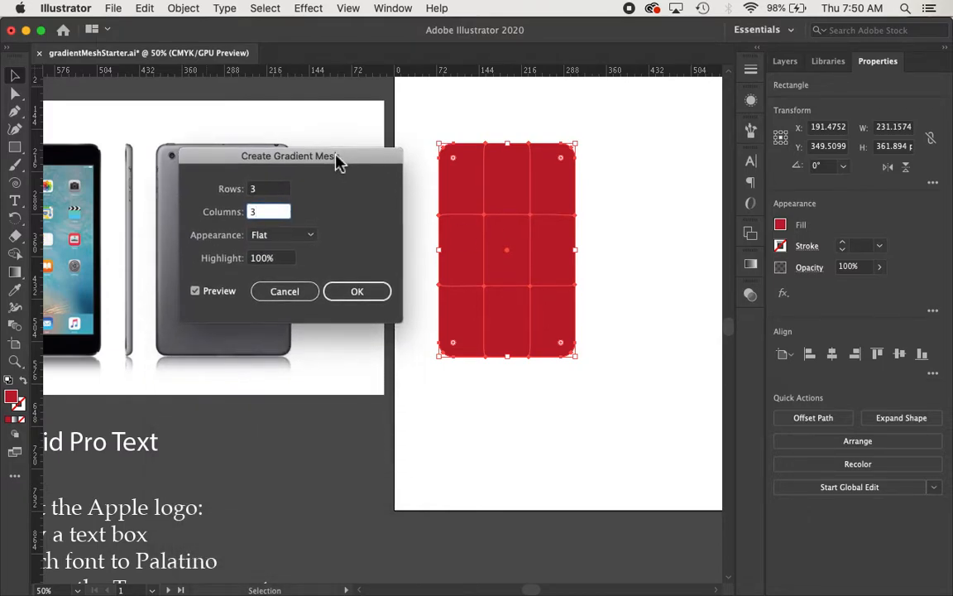
pyautogui.click(346, 297)
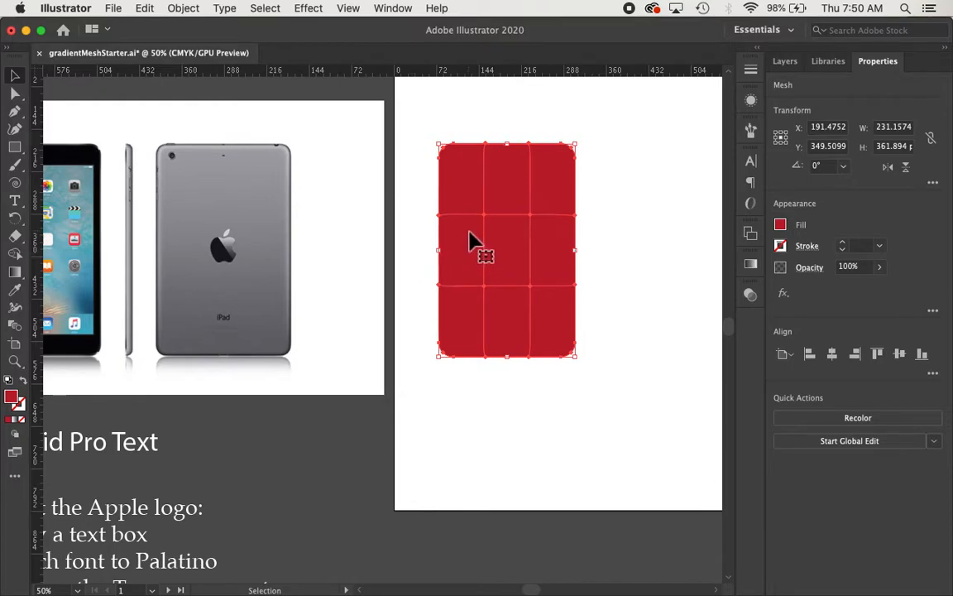
# - Color the two upper interior mesh points with grays sampled from the matching spots on the iPad's back
pyautogui.press('a')
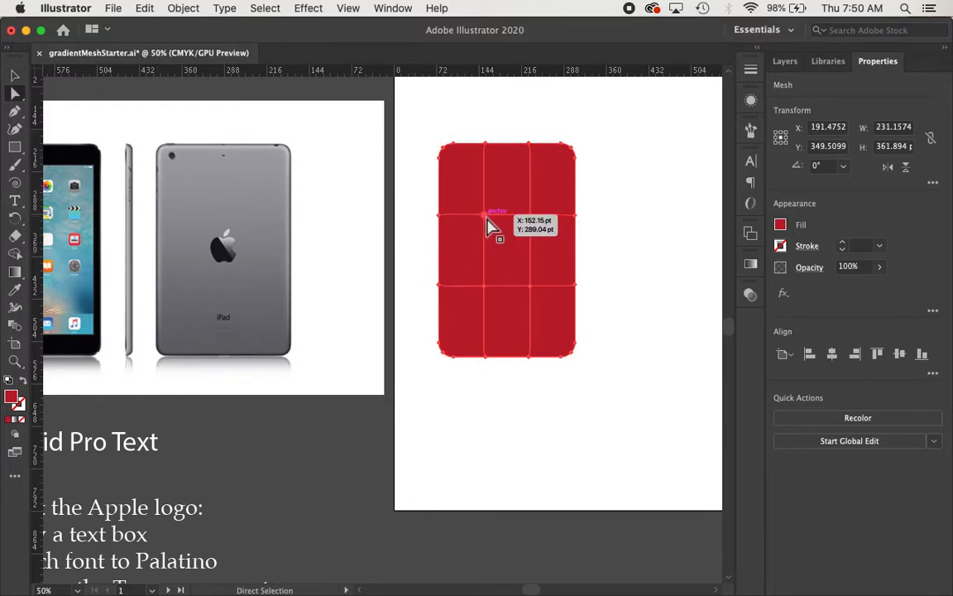
pyautogui.click(486, 219)
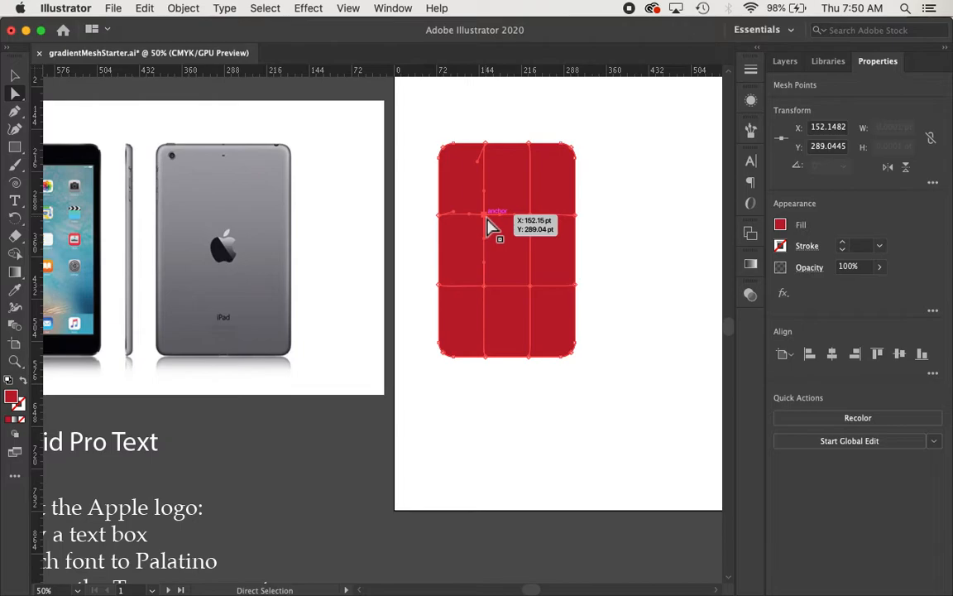
pyautogui.press('i')
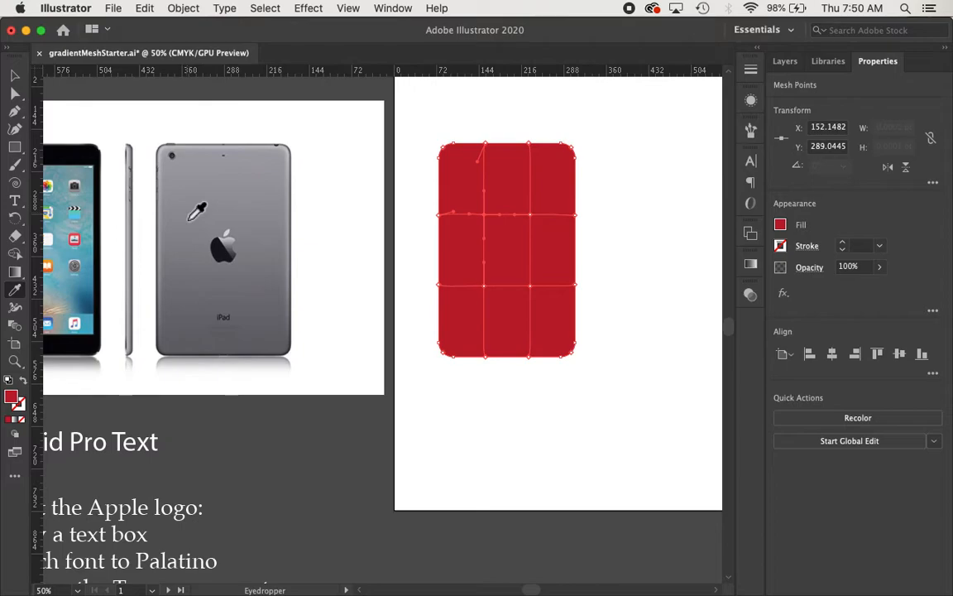
pyautogui.click(191, 219)
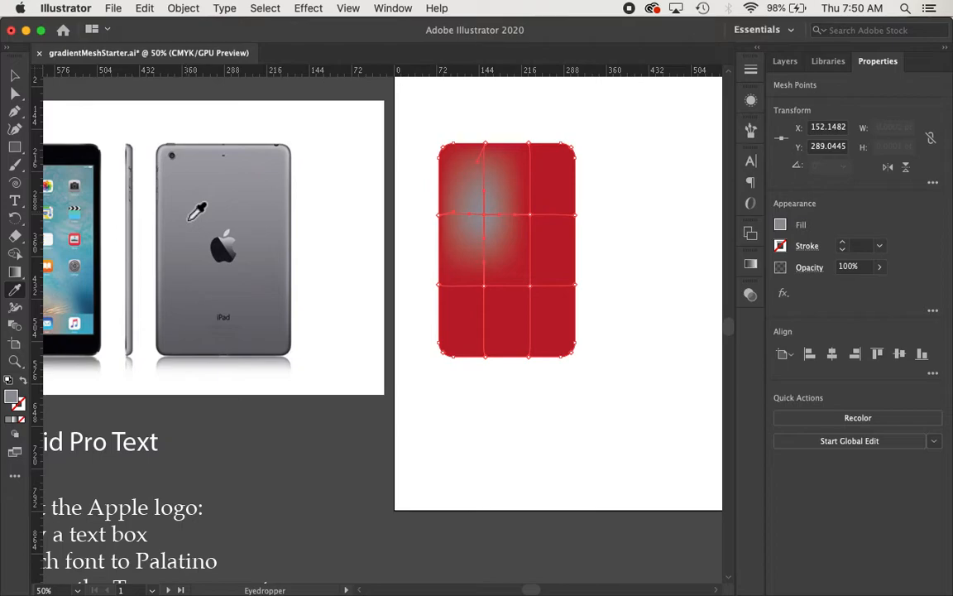
pyautogui.press('a')
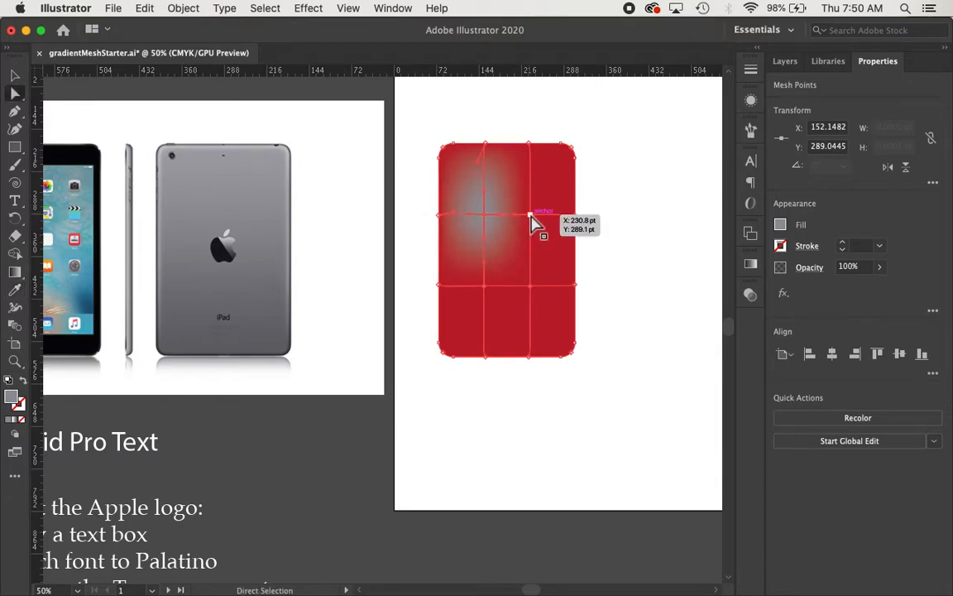
pyautogui.click(532, 217)
pyautogui.press('i')
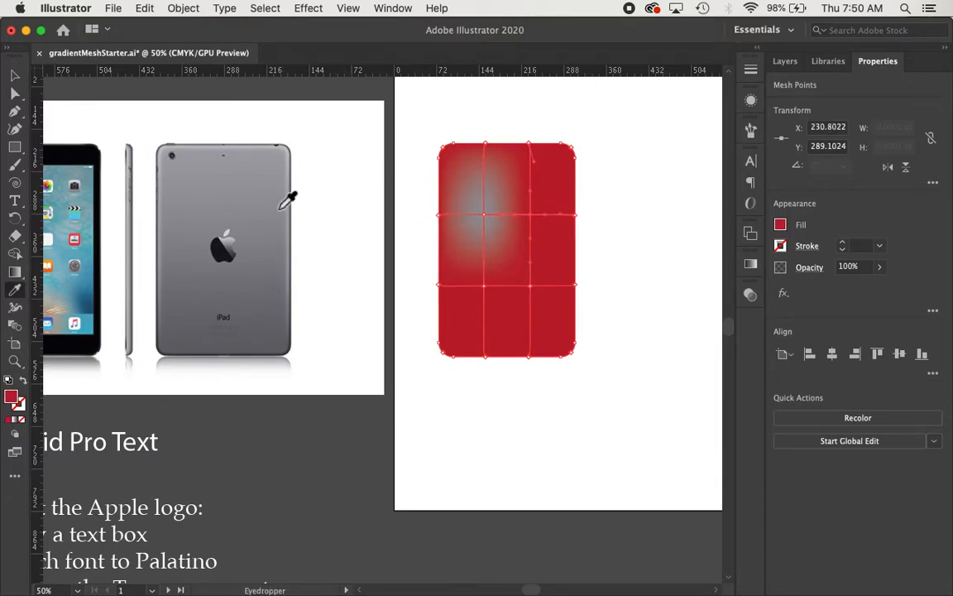
pyautogui.click(255, 214)
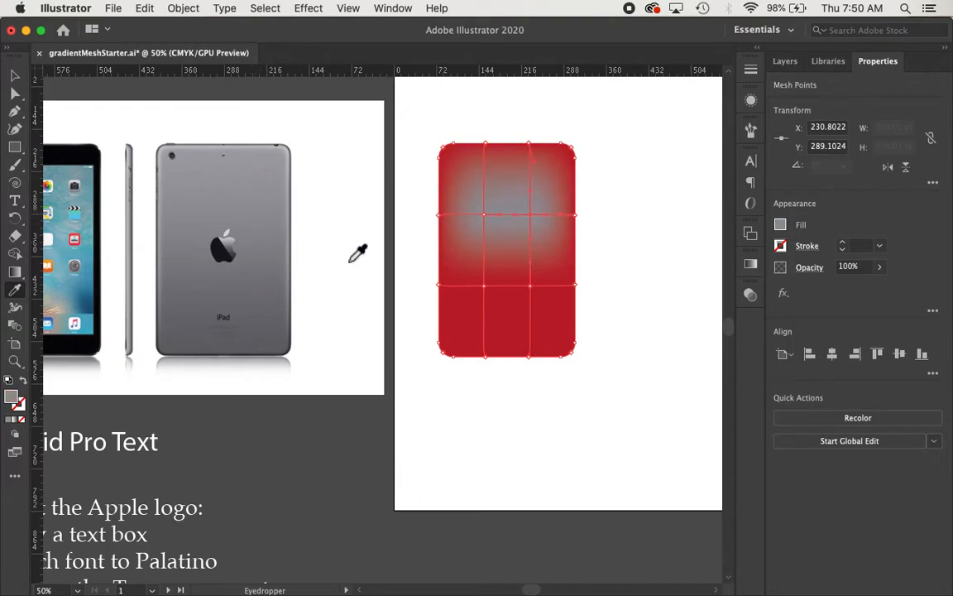
# - Color the two lower interior mesh points with grays sampled from the matching lower areas of the iPad's back
pyautogui.press('a')
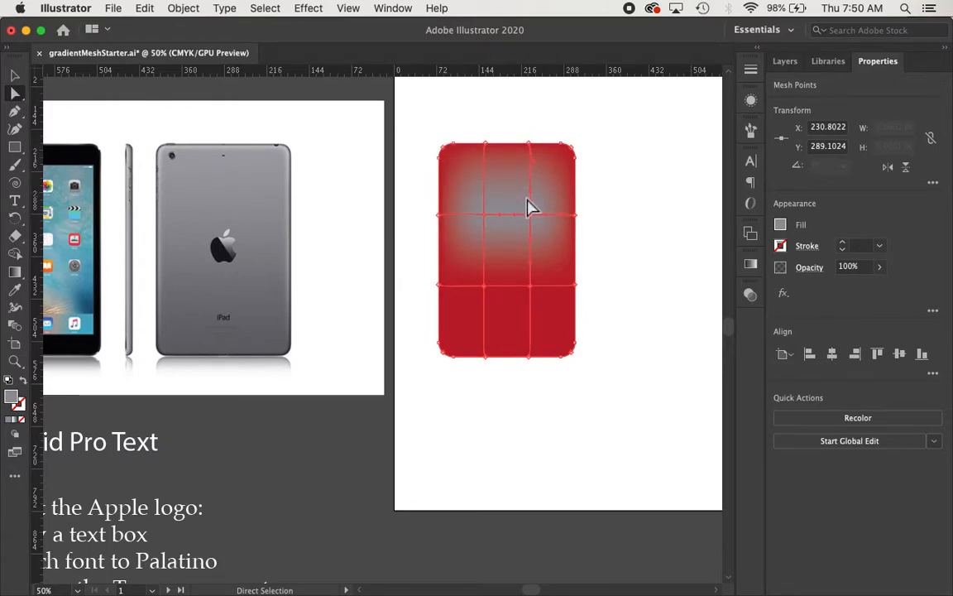
pyautogui.click(485, 287)
pyautogui.press('i')
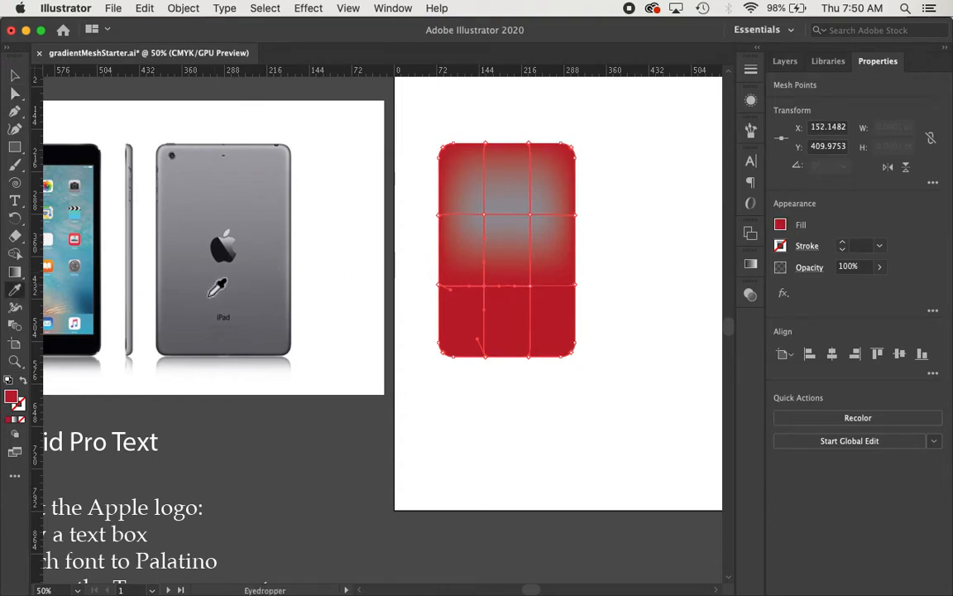
pyautogui.click(190, 289)
pyautogui.press('a')
pyautogui.click(531, 289)
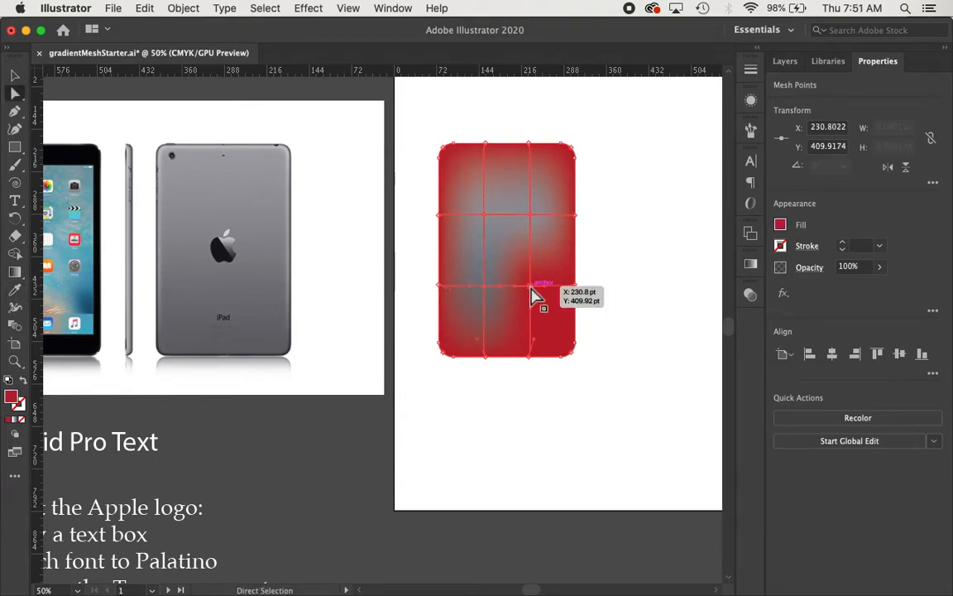
pyautogui.press('i')
pyautogui.click(256, 301)
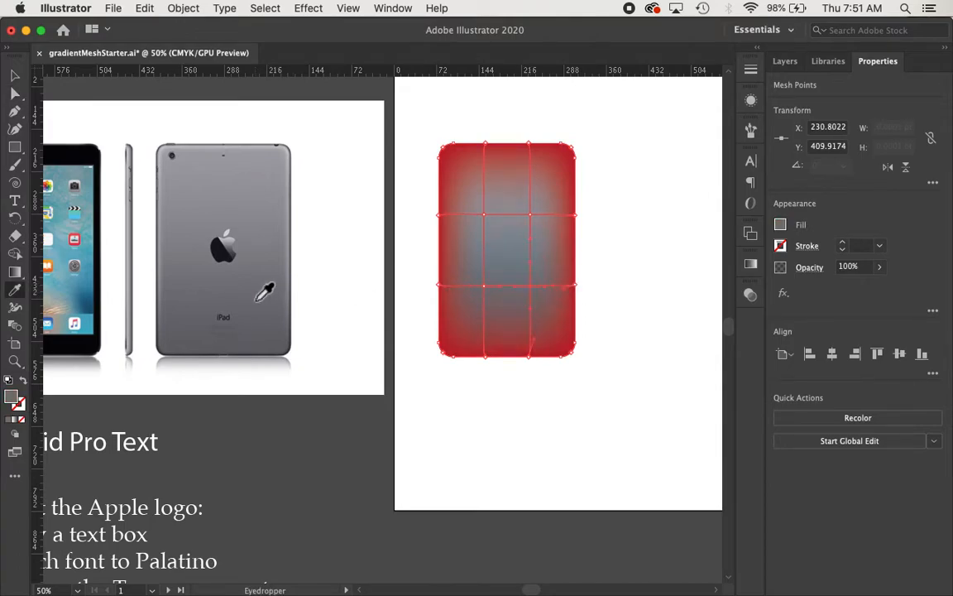
# - Color the upper mesh point on the rectangle's left edge with dark gray sampled from the rim of the iPad's back
pyautogui.press('a')
pyautogui.click(441, 217)
pyautogui.press('i')
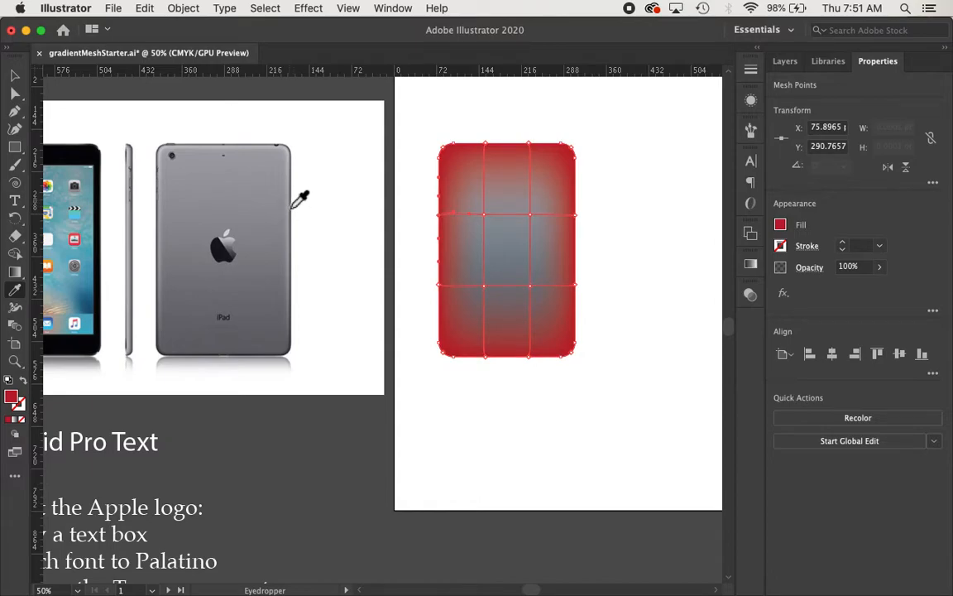
pyautogui.click(161, 225)
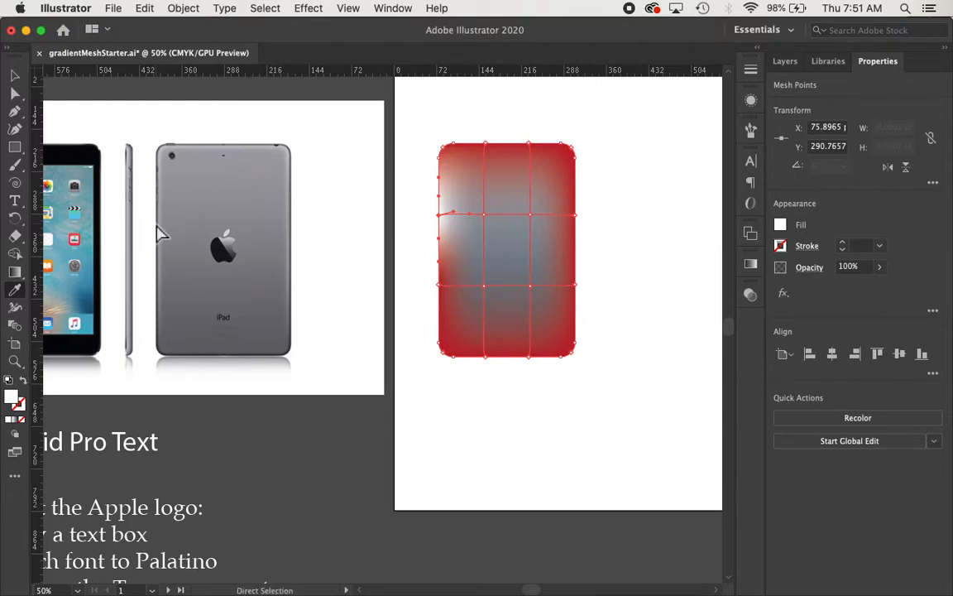
pyautogui.press('super+equal')
pyautogui.press('super+equal')
pyautogui.press('super+equal')
pyautogui.hscroll(-3, 166, 222)
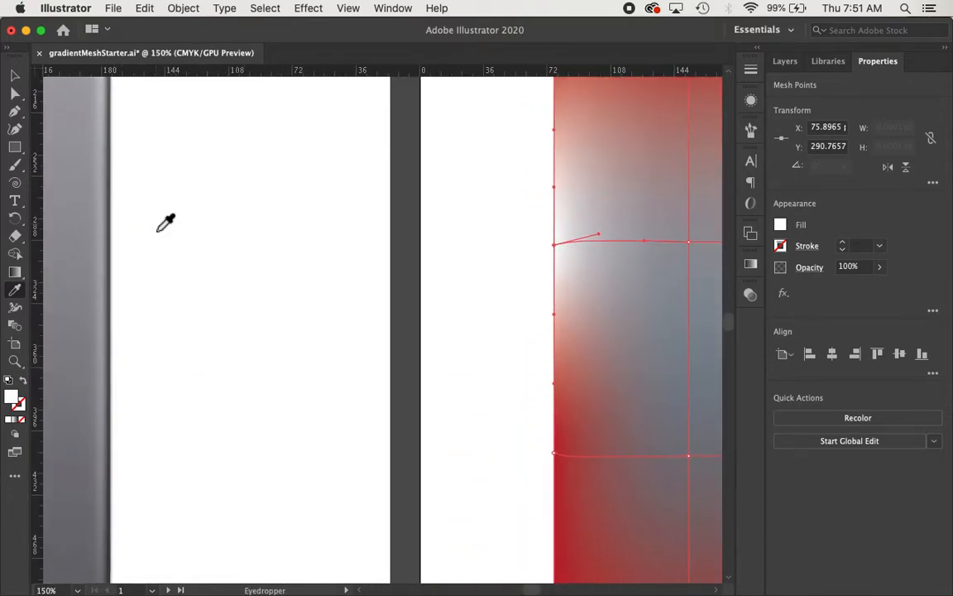
pyautogui.click(119, 240)
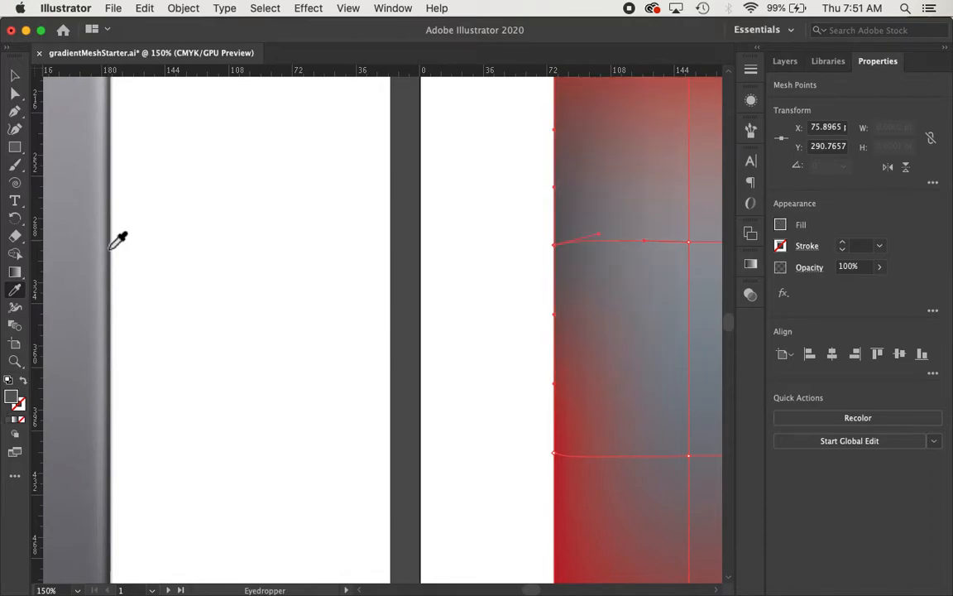
# - Color the lower mesh point on the rectangle's left edge with a dark tone sampled lower on the iPad's rim
pyautogui.click(555, 455)
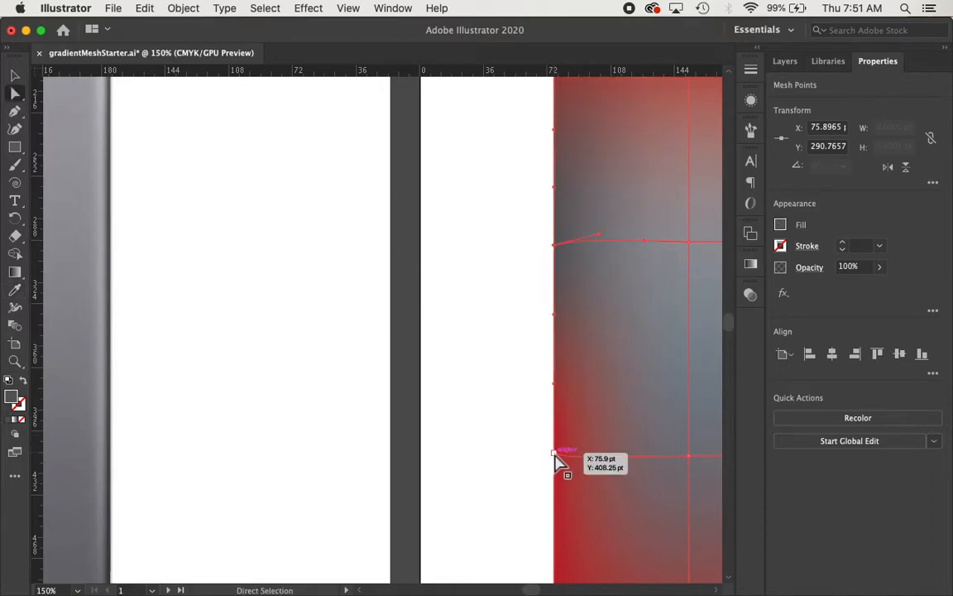
pyautogui.press('i')
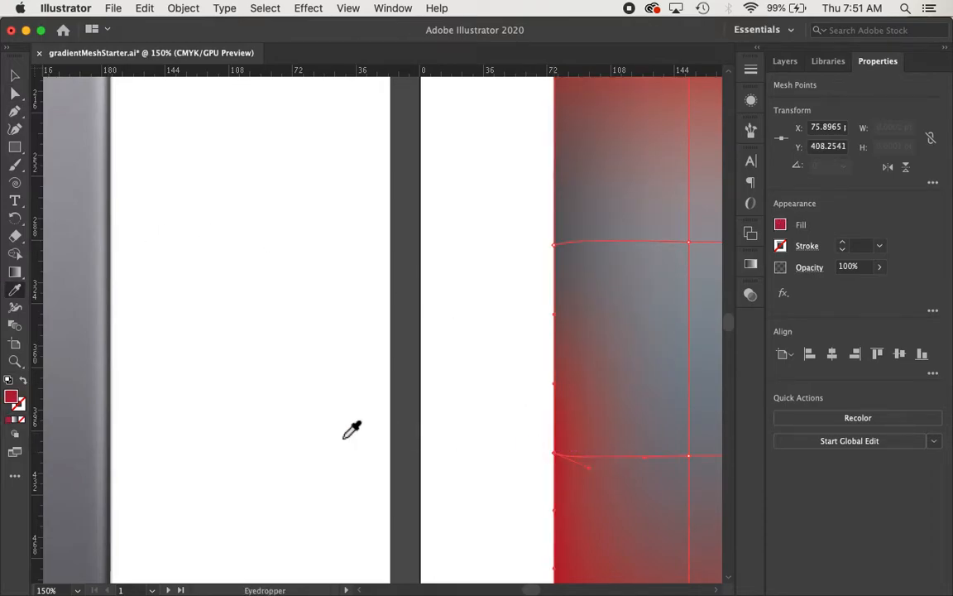
pyautogui.click(116, 407)
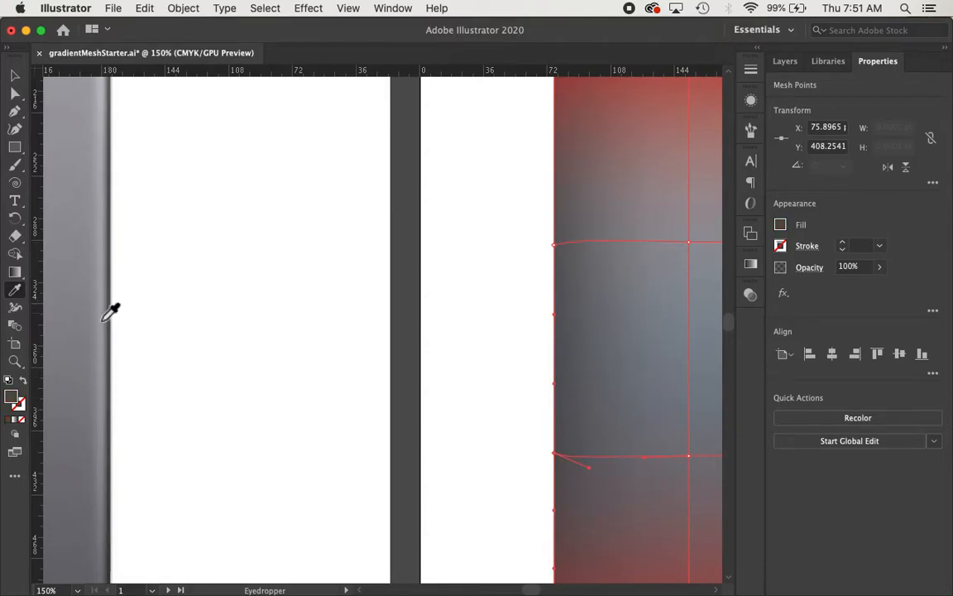
# - Add a vertical mesh line just inside the rectangle's left edge, at about X 82 pt, with the Mesh tool
pyautogui.press('super+minus')
pyautogui.press('super+minus')
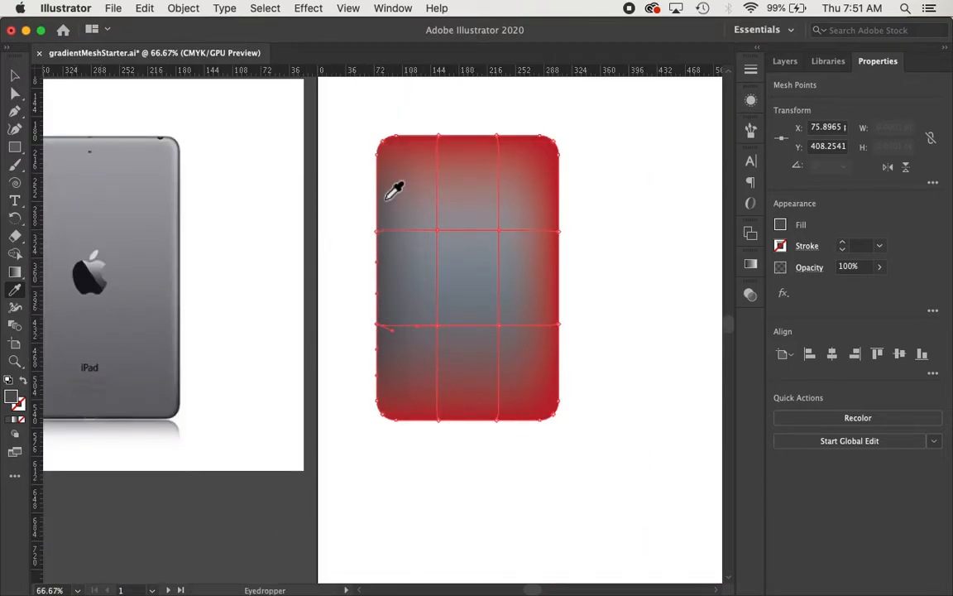
pyautogui.press('super+plus')
pyautogui.press('super+plus')
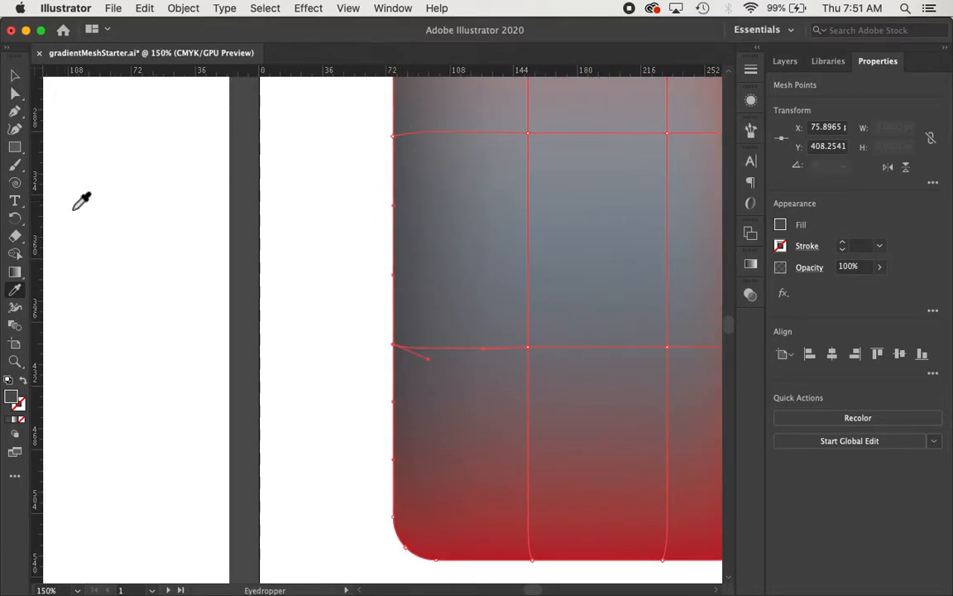
pyautogui.press('u')
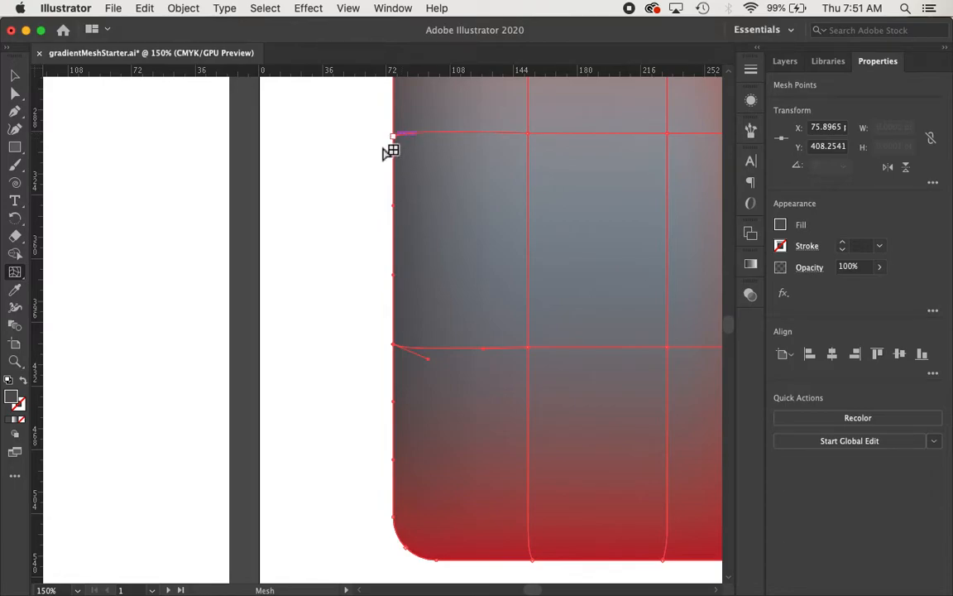
pyautogui.click(16, 276)
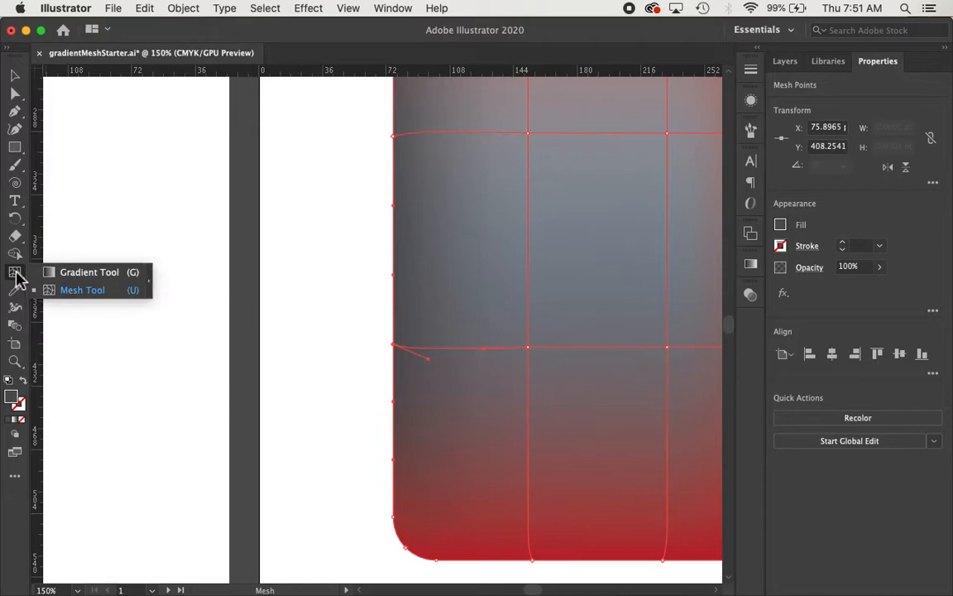
pyautogui.click(86, 274)
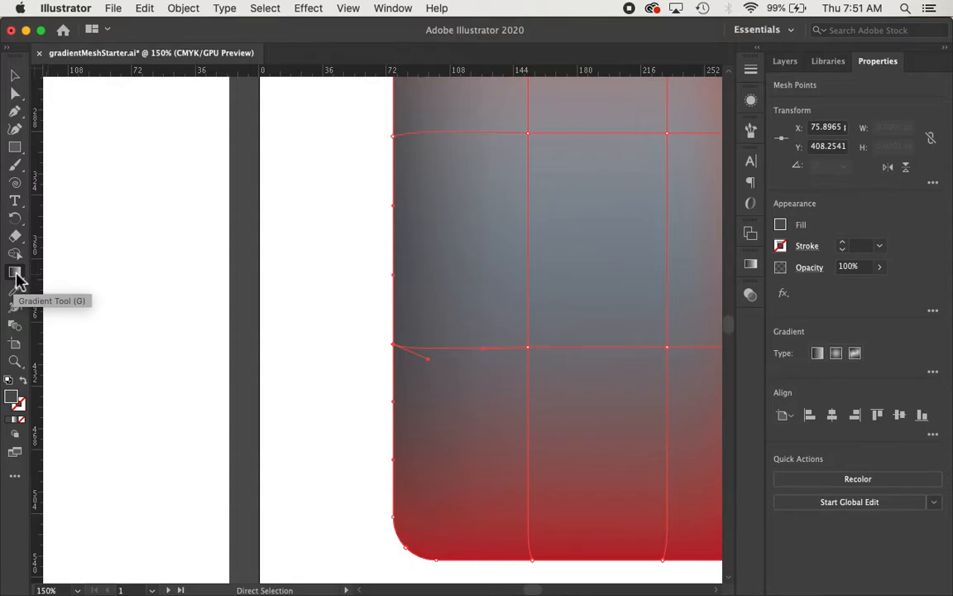
pyautogui.click(16, 276)
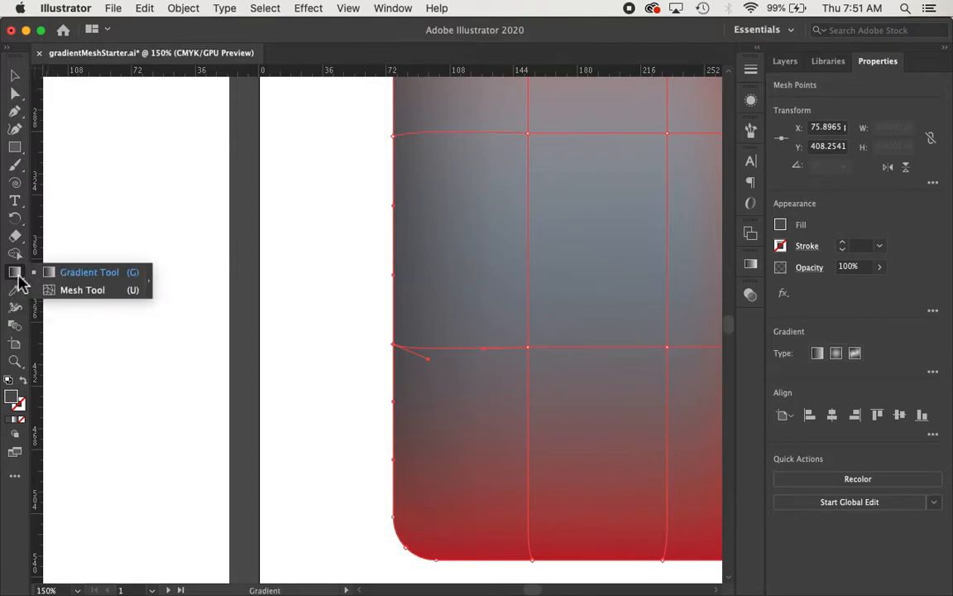
pyautogui.click(72, 292)
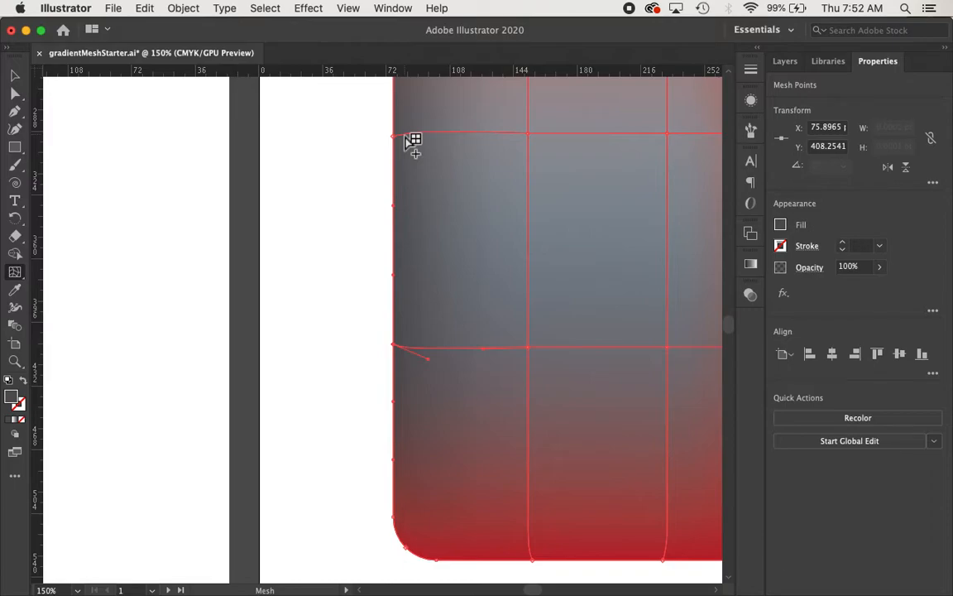
pyautogui.click(406, 138)
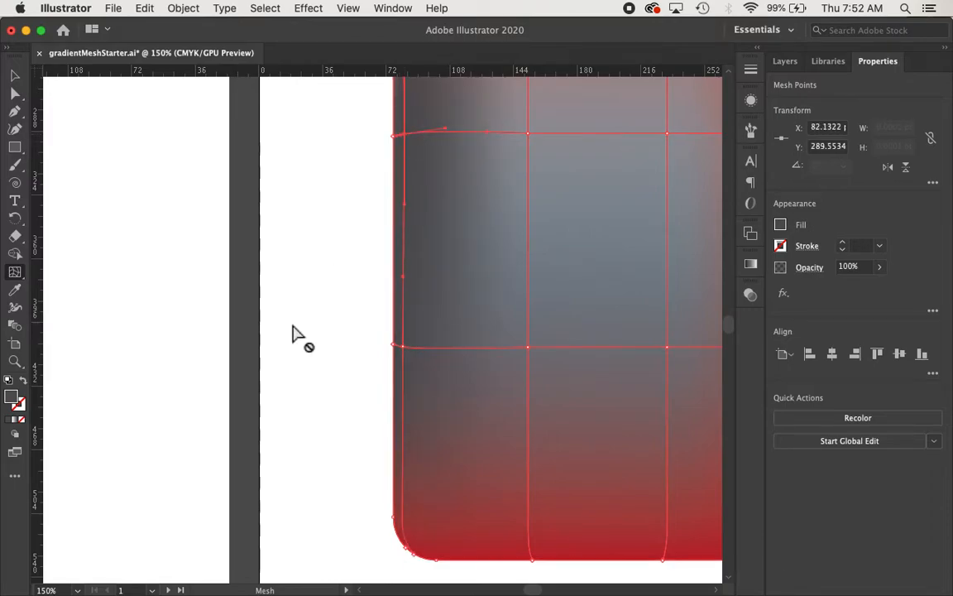
# - Color the upper mesh point on the new line inside the left edge with light gray sampled just inside the iPad's rim
pyautogui.scroll(3, 295, 334)
pyautogui.hscroll(-5, 296, 334)
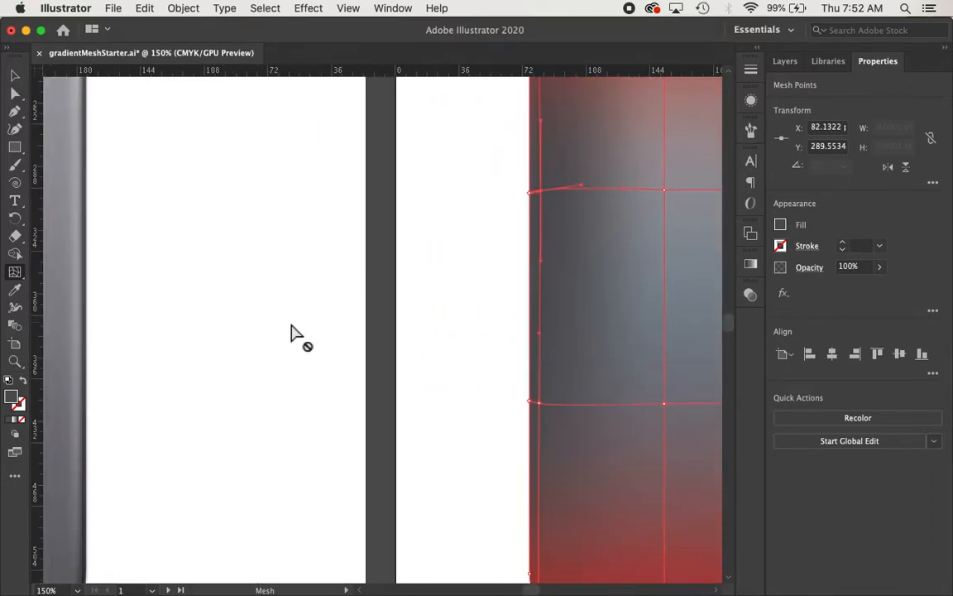
pyautogui.hscroll(-2, 295, 334)
pyautogui.press('a')
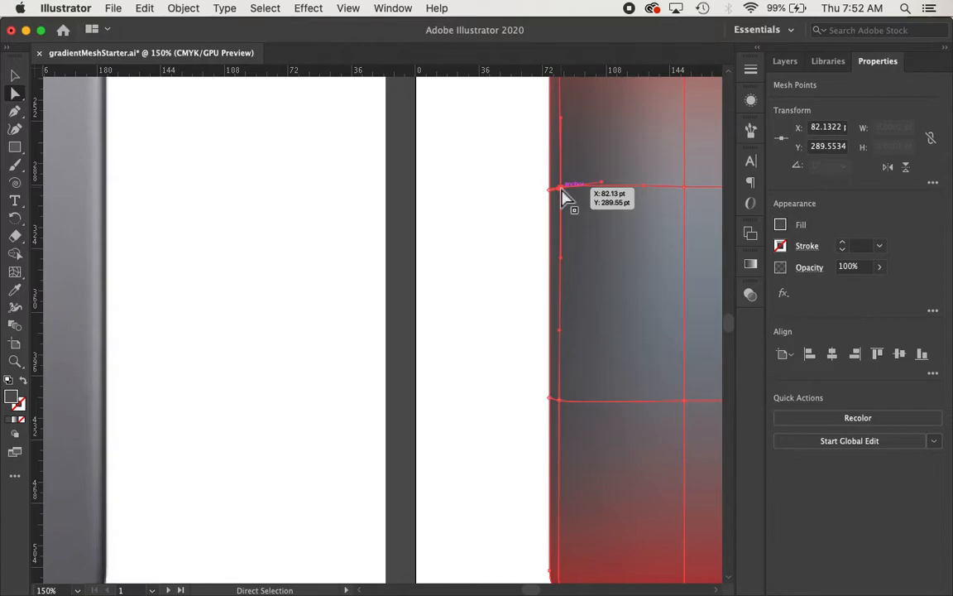
pyautogui.press('i')
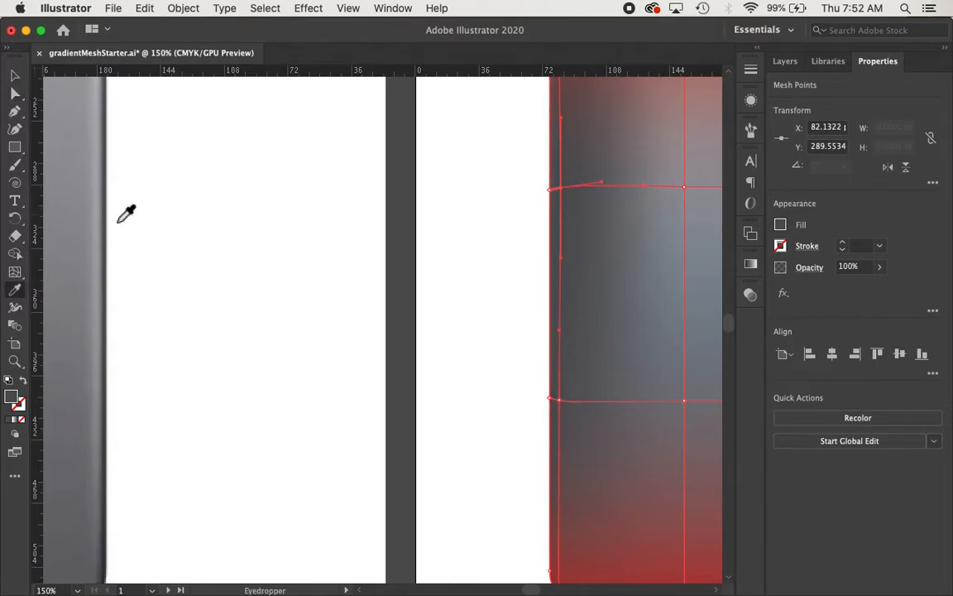
pyautogui.click(97, 218)
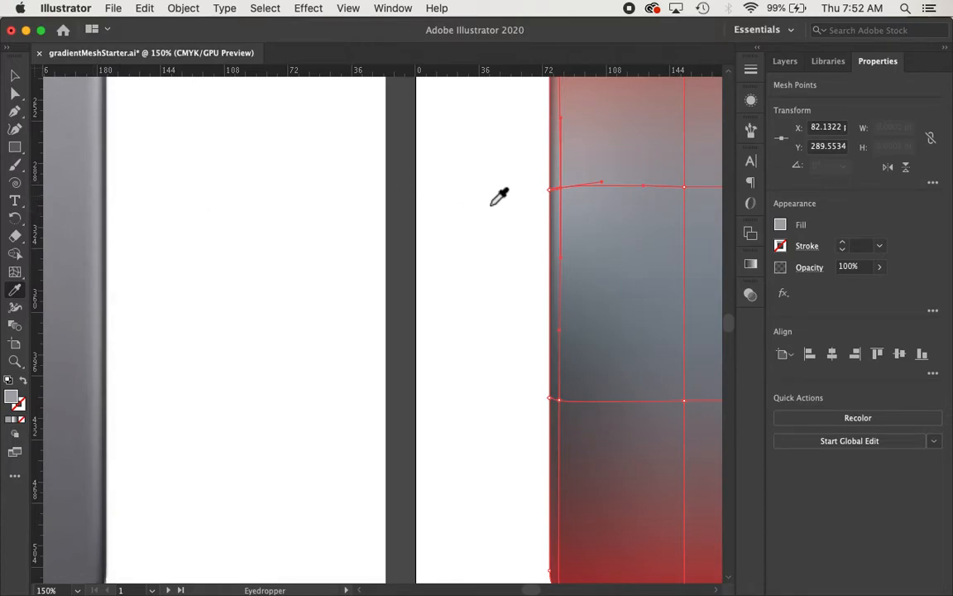
# - Recolor the lower left-edge mesh point and the new point beside it with grays sampled at matching height on the iPad's rim
pyautogui.press('a')
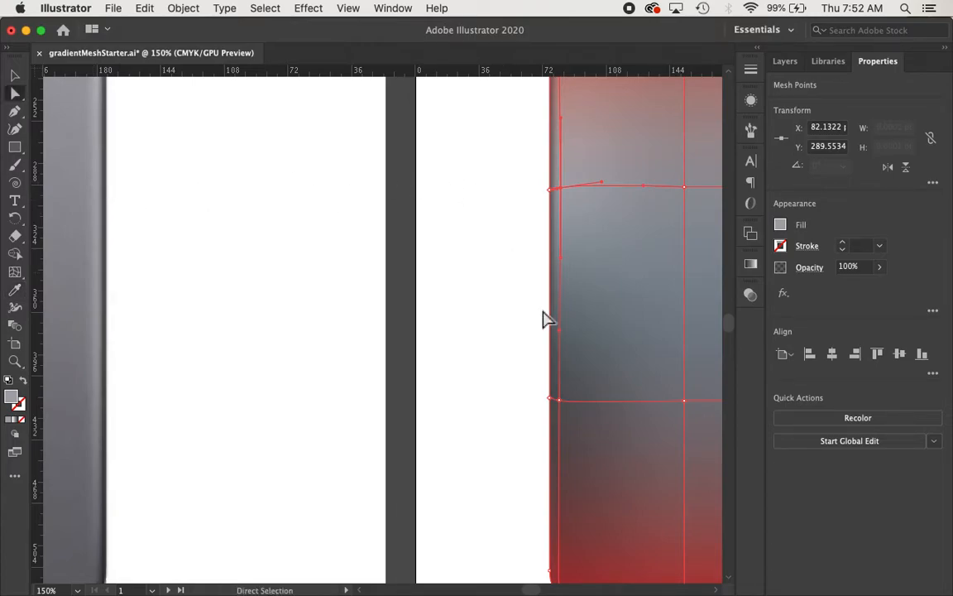
pyautogui.click(552, 403)
pyautogui.press('i')
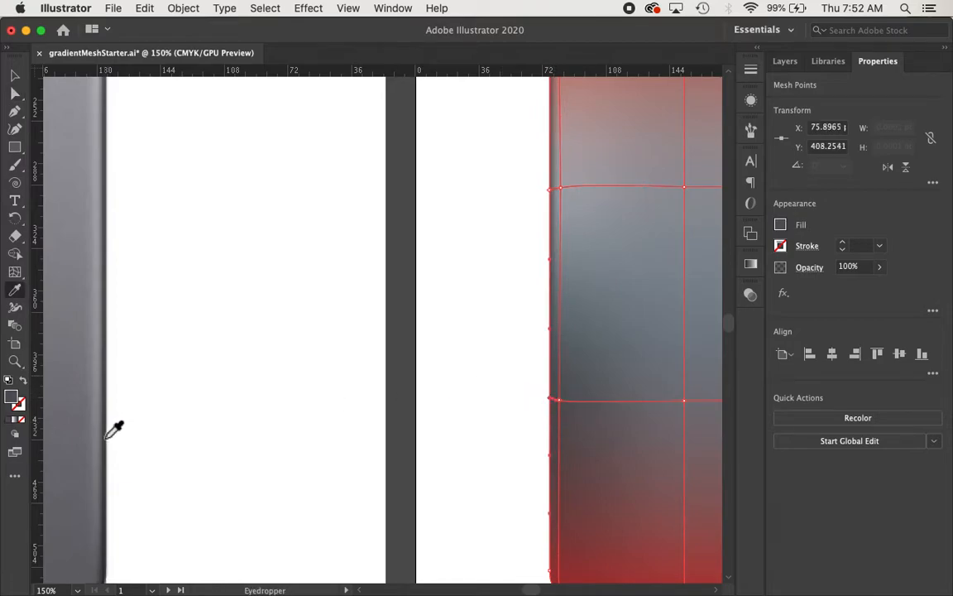
pyautogui.press('a')
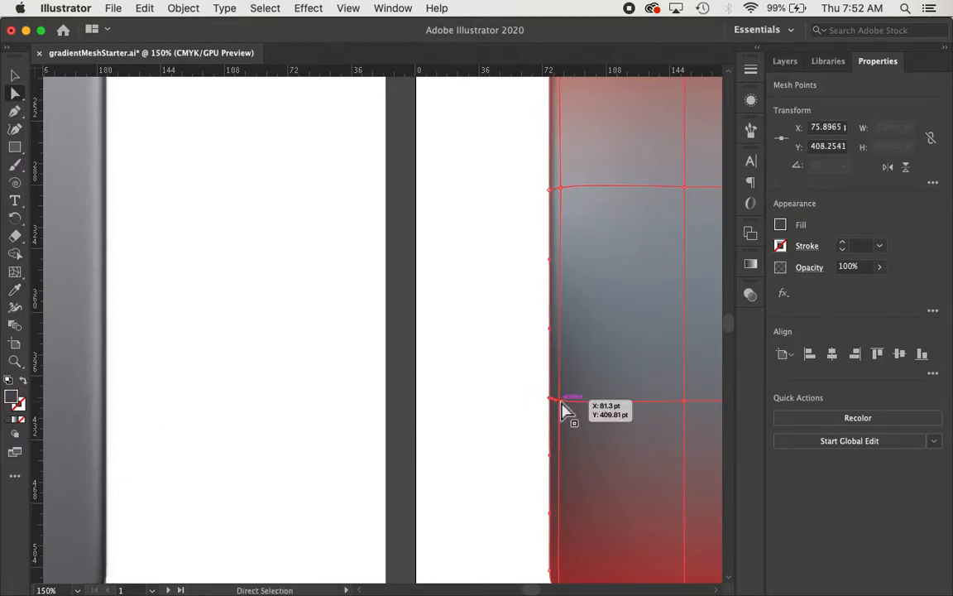
pyautogui.click(563, 409)
pyautogui.press('i')
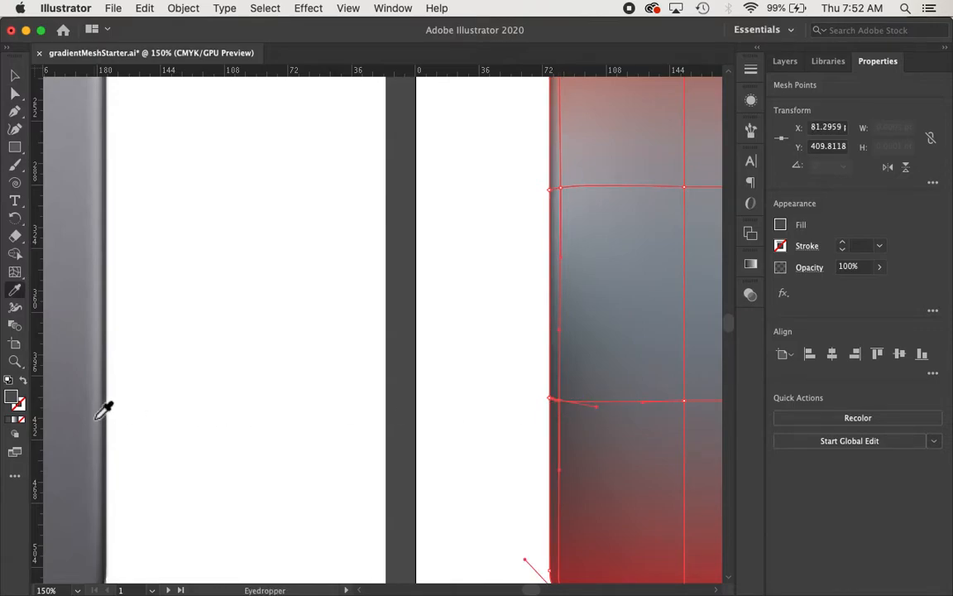
# - Color the left-edge mesh point just below the rectangle's upper-left corner with gray sampled from the upper rim of the iPad's back
pyautogui.scroll(2, 417, 403)
pyautogui.scroll(5, 416, 404)
pyautogui.hscroll(-2, 417, 401)
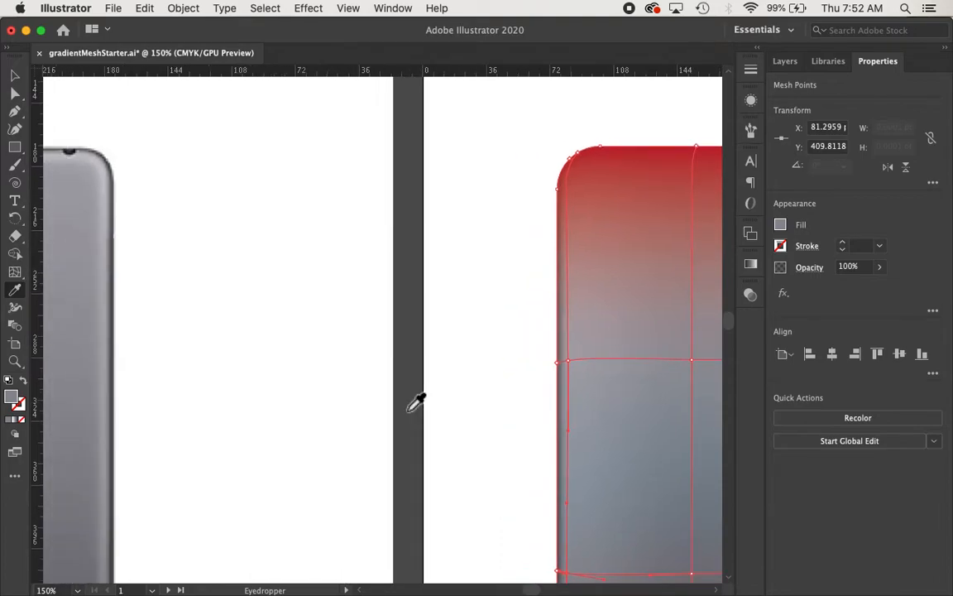
pyautogui.press('a')
pyautogui.click(557, 192)
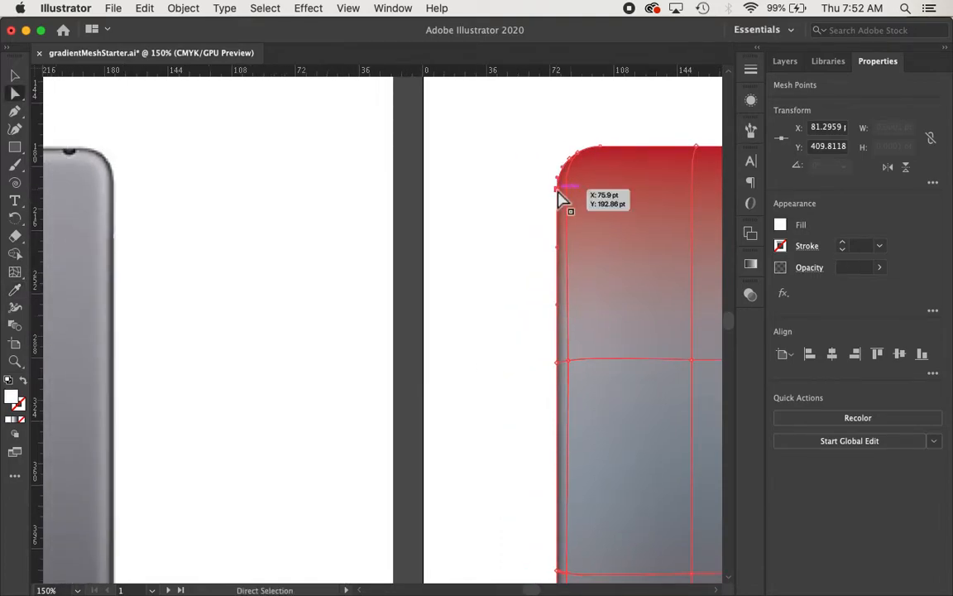
pyautogui.press('i')
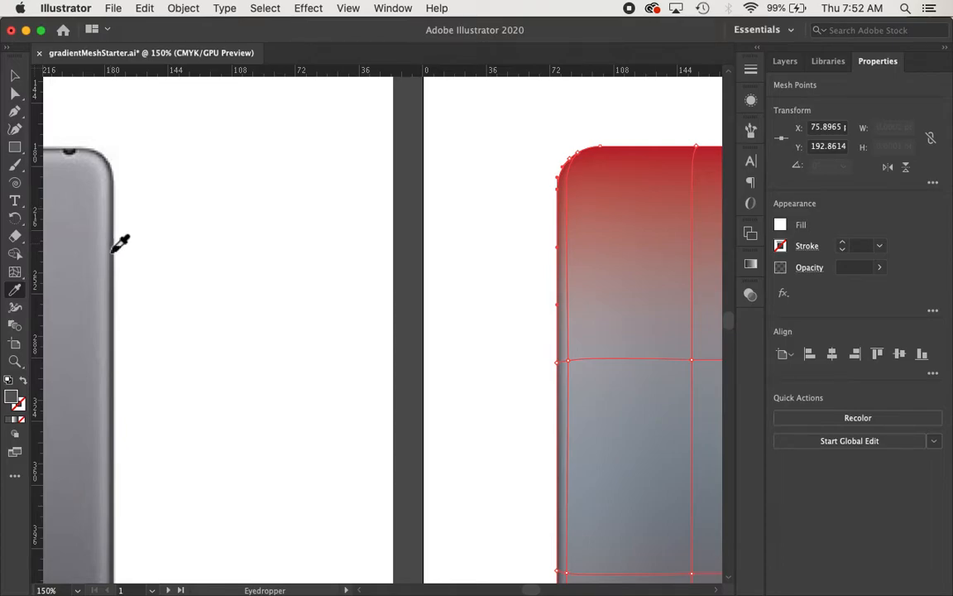
pyautogui.click(108, 249)
# - Color the mesh point on the curve of the upper-left corner with dark gray sampled near the iPad's rounded corner
pyautogui.press('a')
pyautogui.click(571, 160)
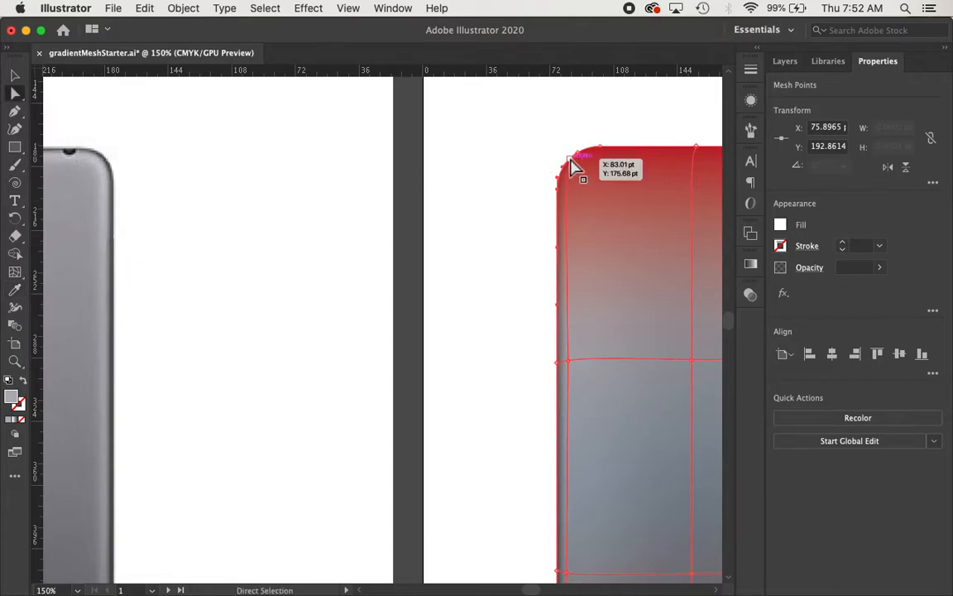
pyautogui.moveTo(575, 168); pyautogui.dragTo(574, 163)
pyautogui.press('i')
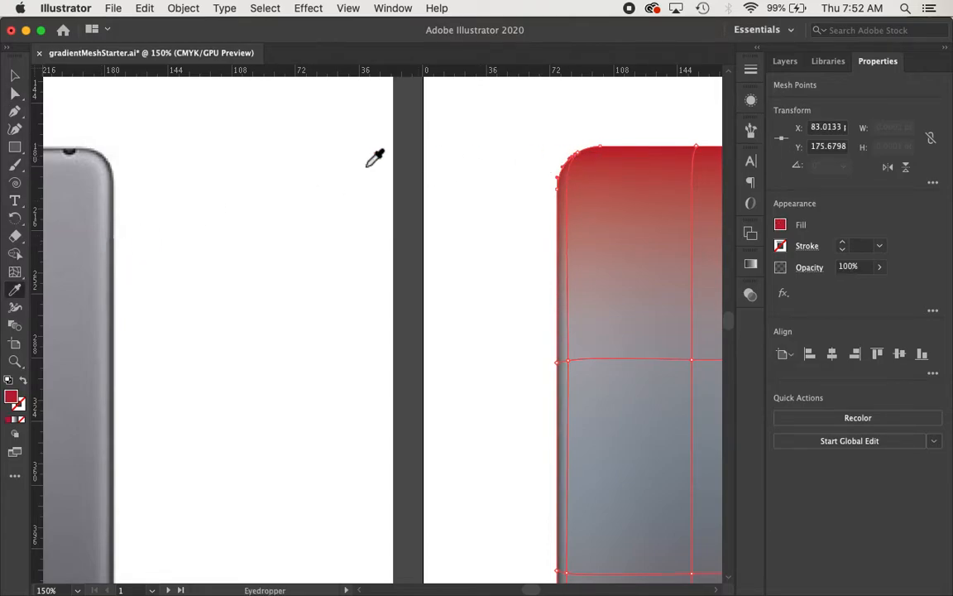
pyautogui.click(114, 192)
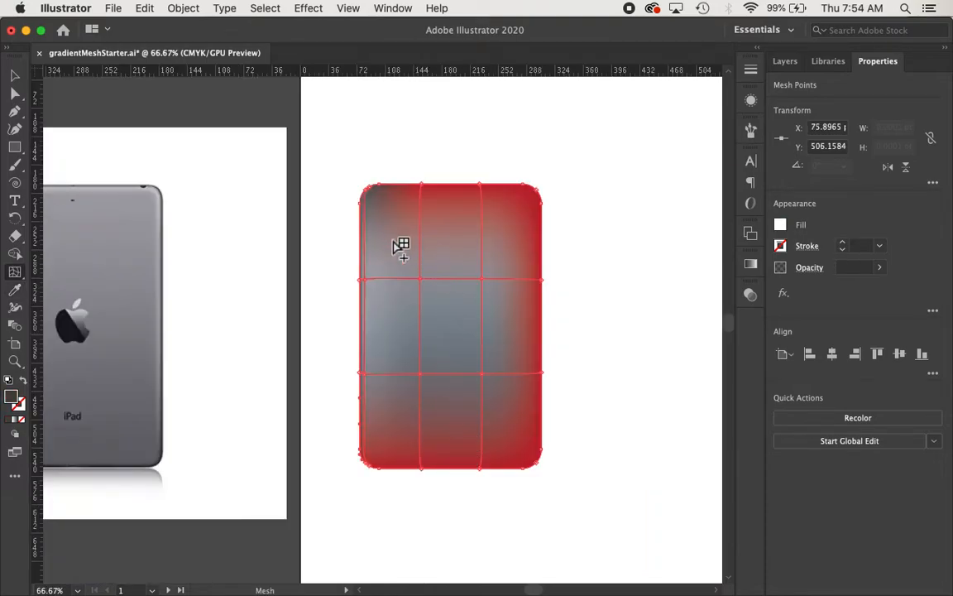
# - Add mesh lines just inside the rectangle's right edge (about X 299 pt), top edge (about Y 174 pt) and bottom edge
pyautogui.click(540, 282)
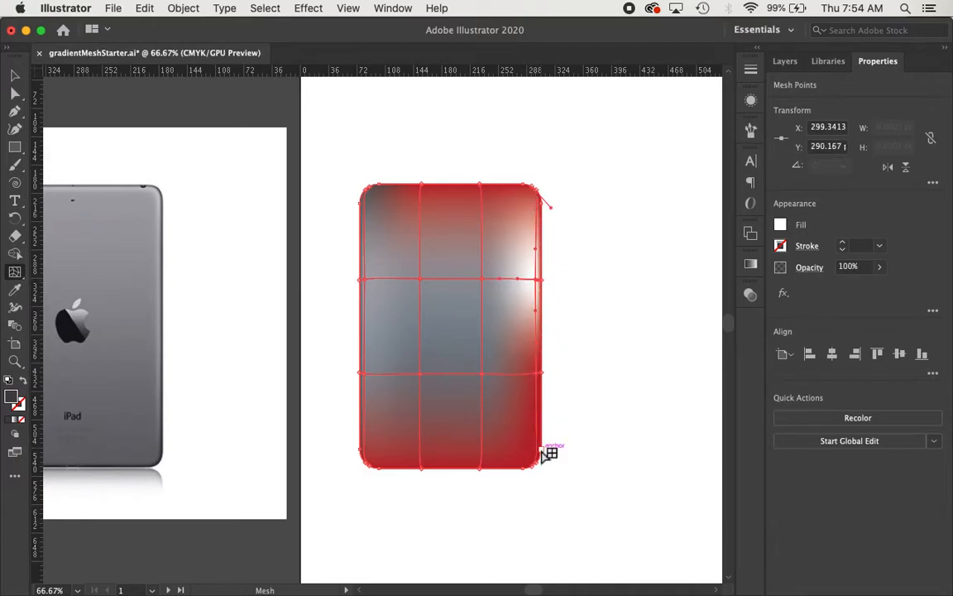
pyautogui.click(421, 187)
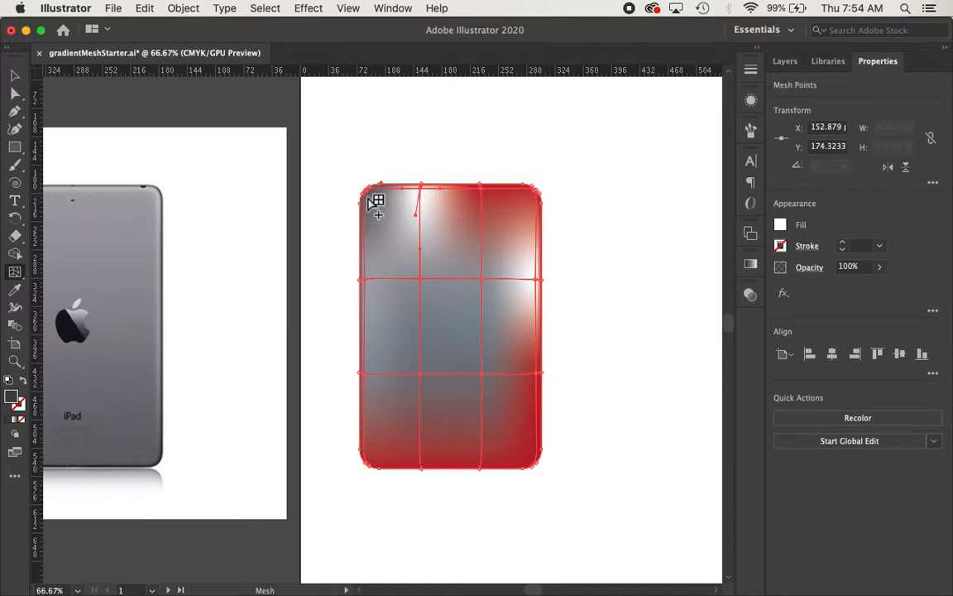
pyautogui.click(421, 465)
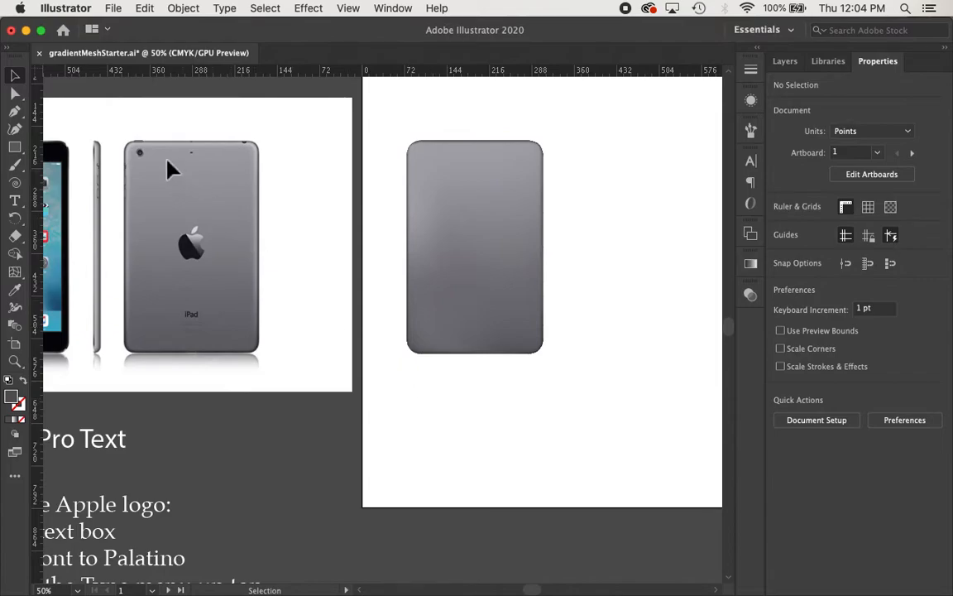
# - Compare the shaded rectangle with the iPad's back for missing details and review the Apple logo instructions below the photo
pyautogui.press('a')
pyautogui.press('super+=')
pyautogui.hscroll(-3, 142, 152)
pyautogui.scroll(2, 142, 151)
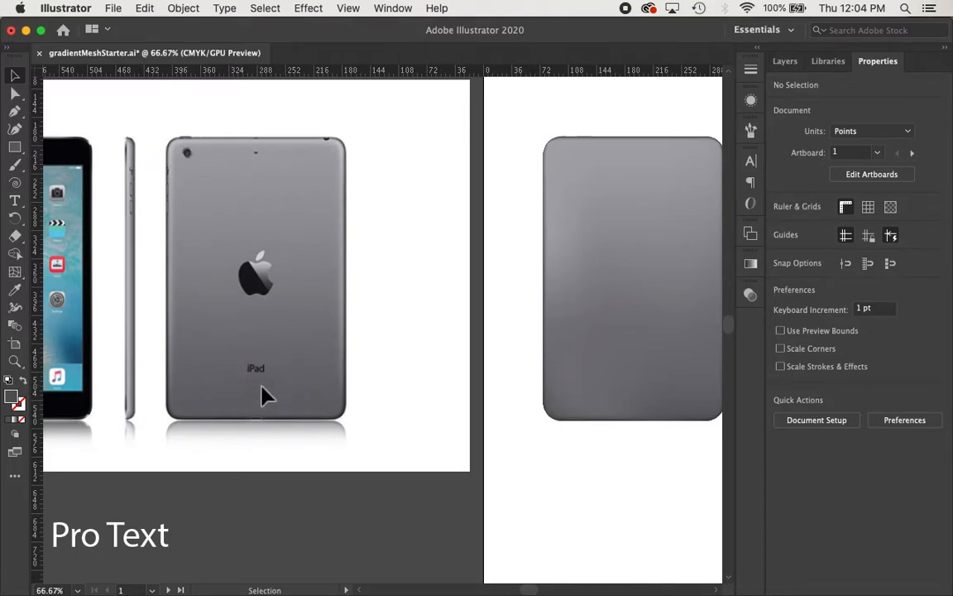
pyautogui.hscroll(2, 263, 396)
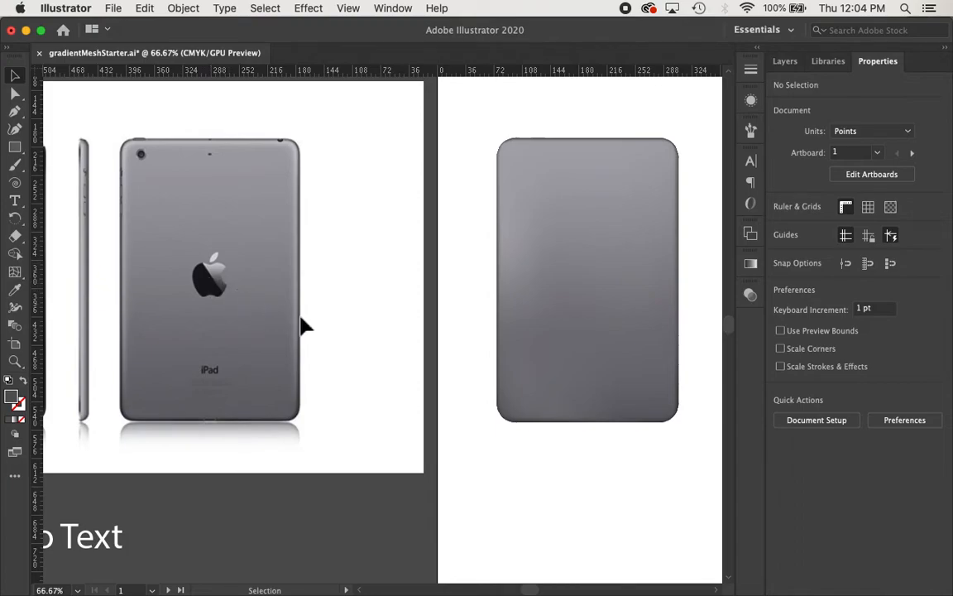
pyautogui.scroll(-3, 432, 449)
pyautogui.hscroll(-2, 432, 449)
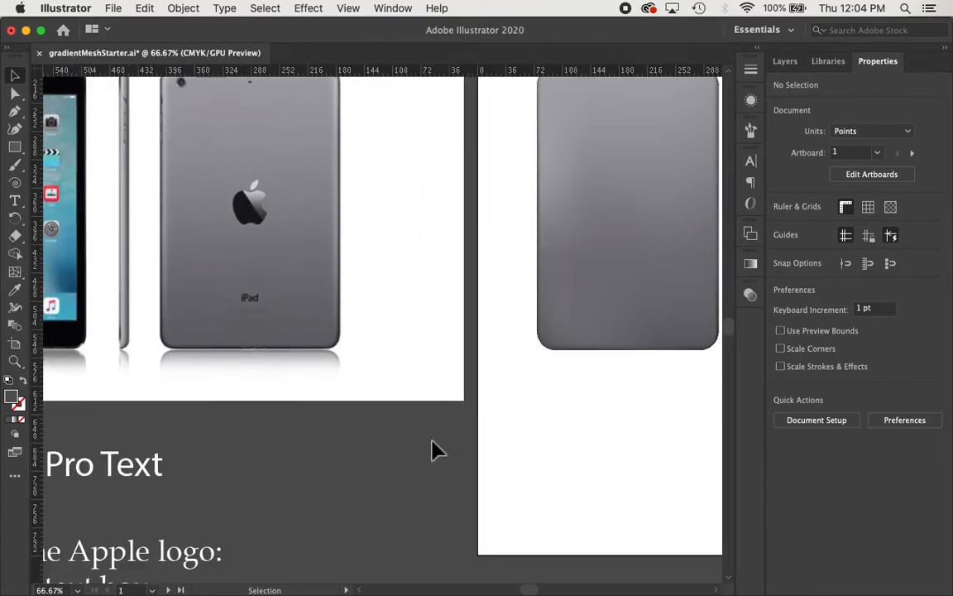
pyautogui.press('super+minus')
pyautogui.scroll(-3, 436, 451)
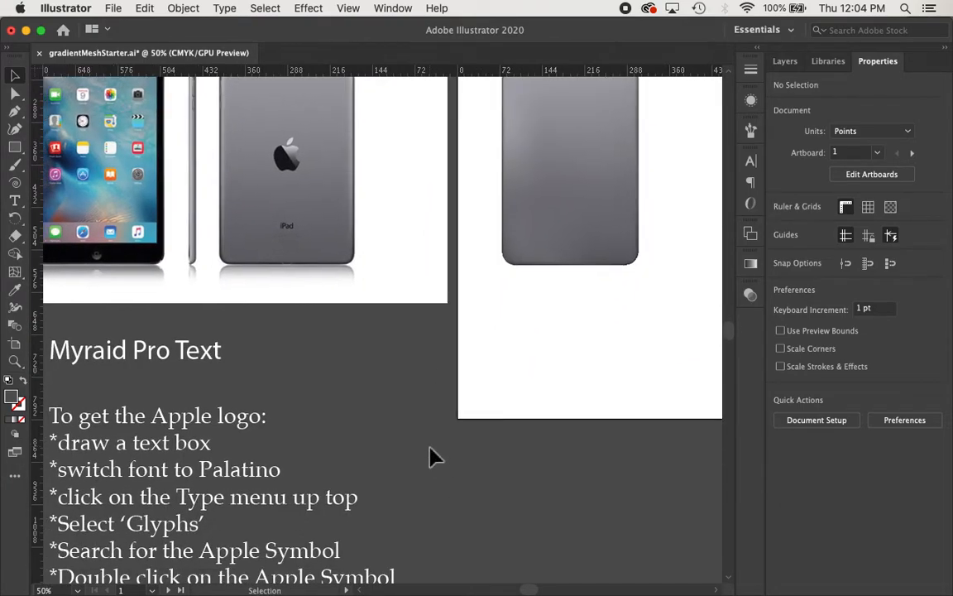
# - Add a text box about 264 by 172 pt below the shaded rectangle and set its font to Palatino
pyautogui.press('t')
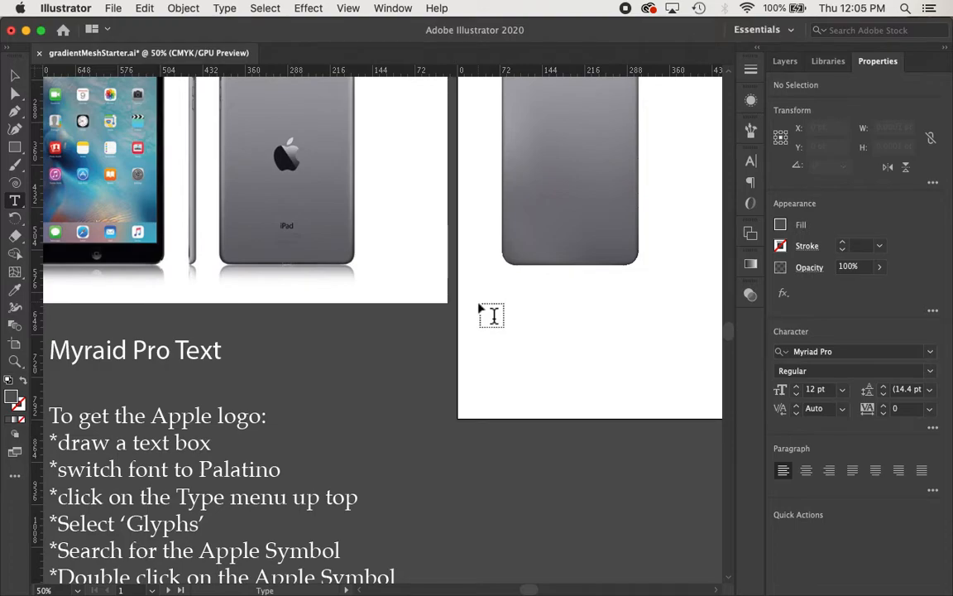
pyautogui.moveTo(479, 302); pyautogui.dragTo(636, 406)
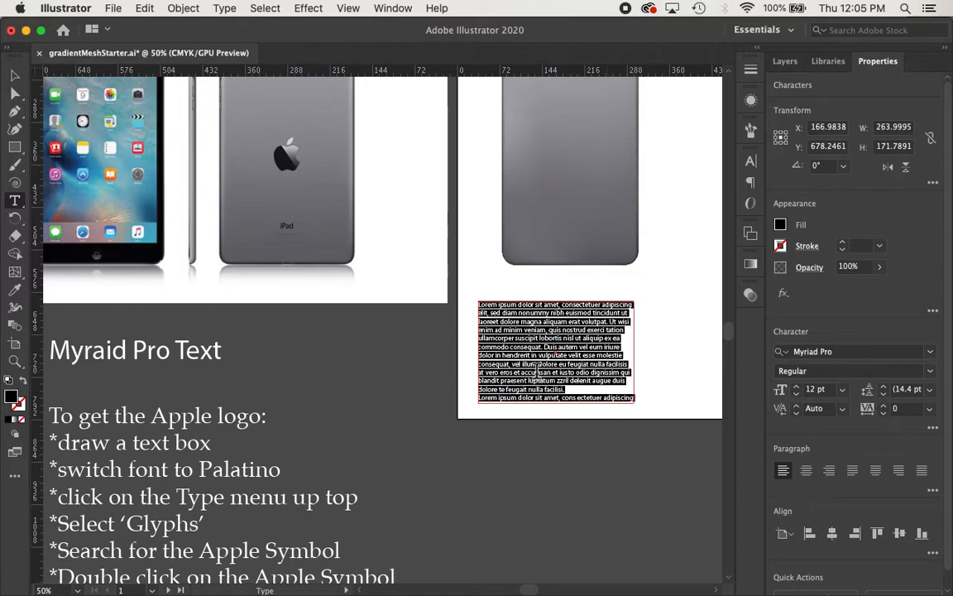
pyautogui.click(932, 354)
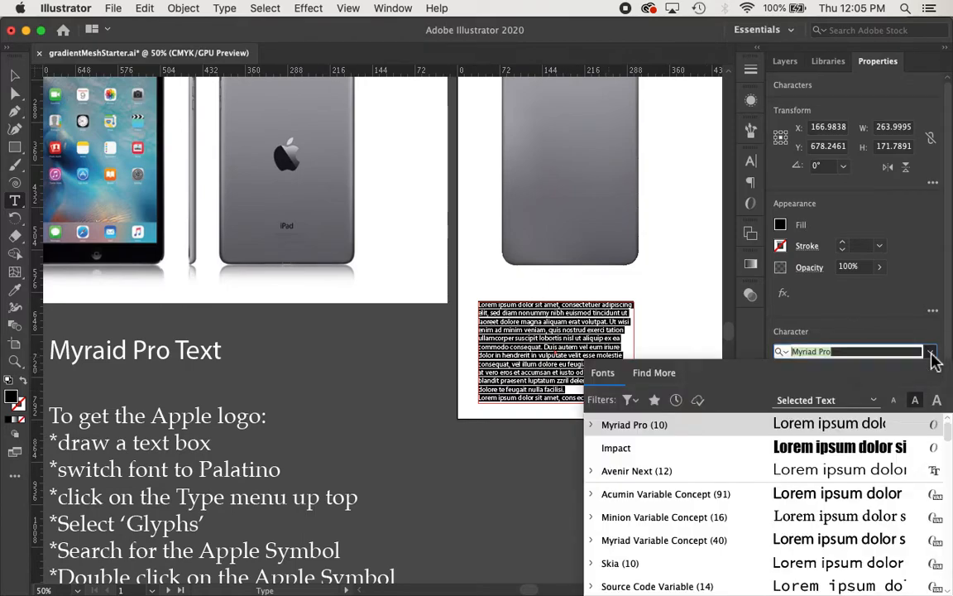
pyautogui.scroll(-3, 723, 521)
pyautogui.scroll(-15, 723, 526)
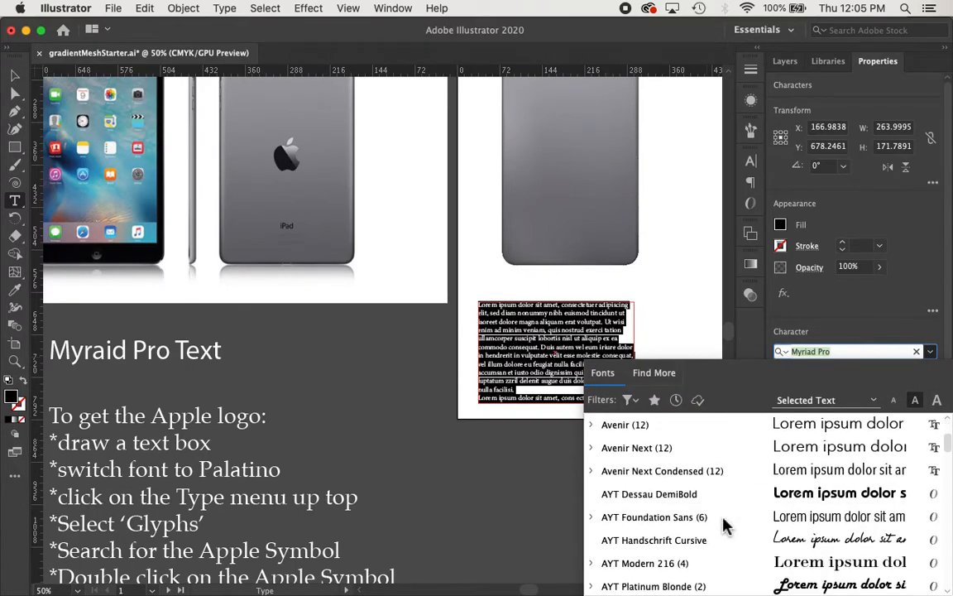
pyautogui.scroll(-20, 724, 526)
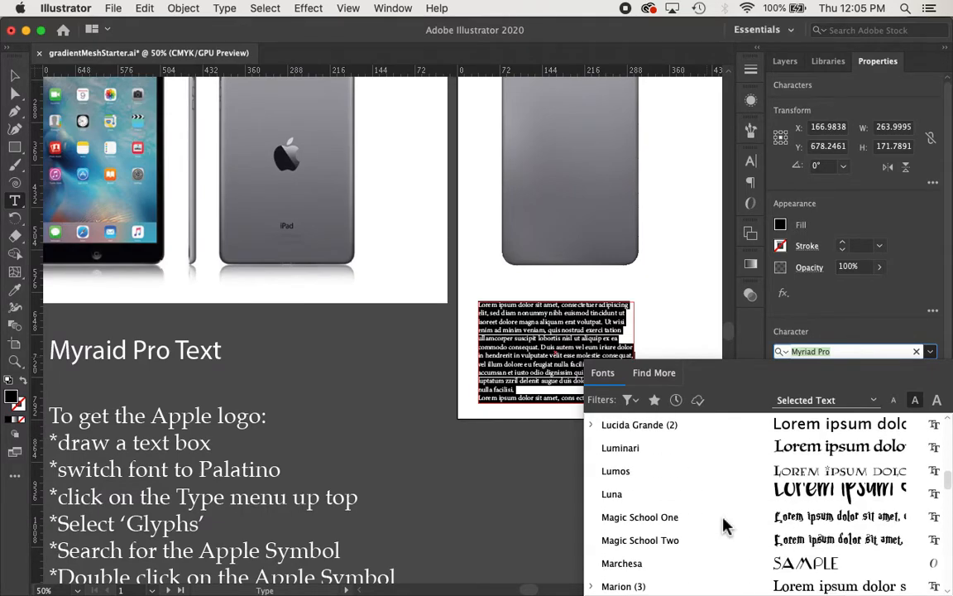
pyautogui.scroll(-15, 723, 526)
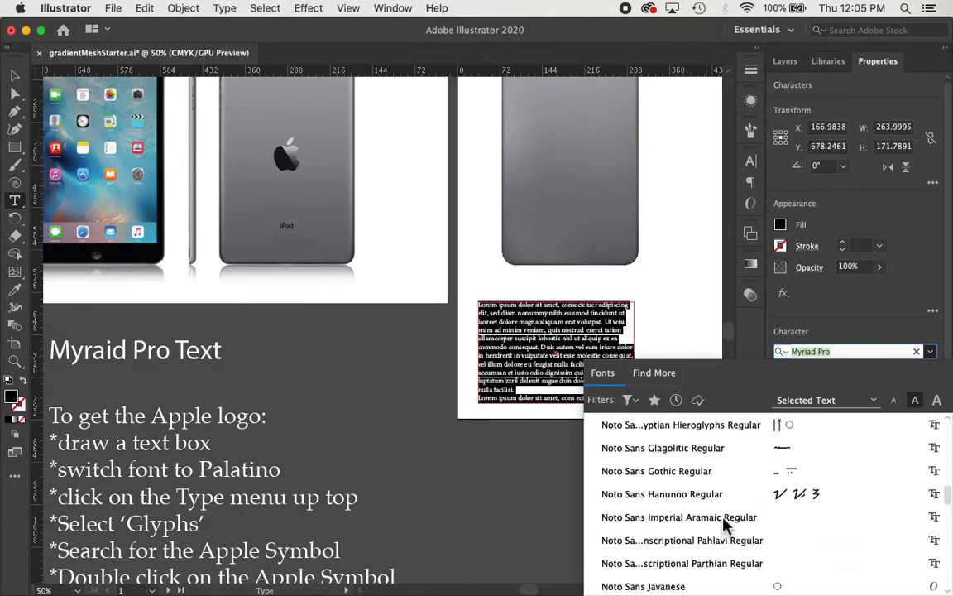
pyautogui.scroll(5, 724, 526)
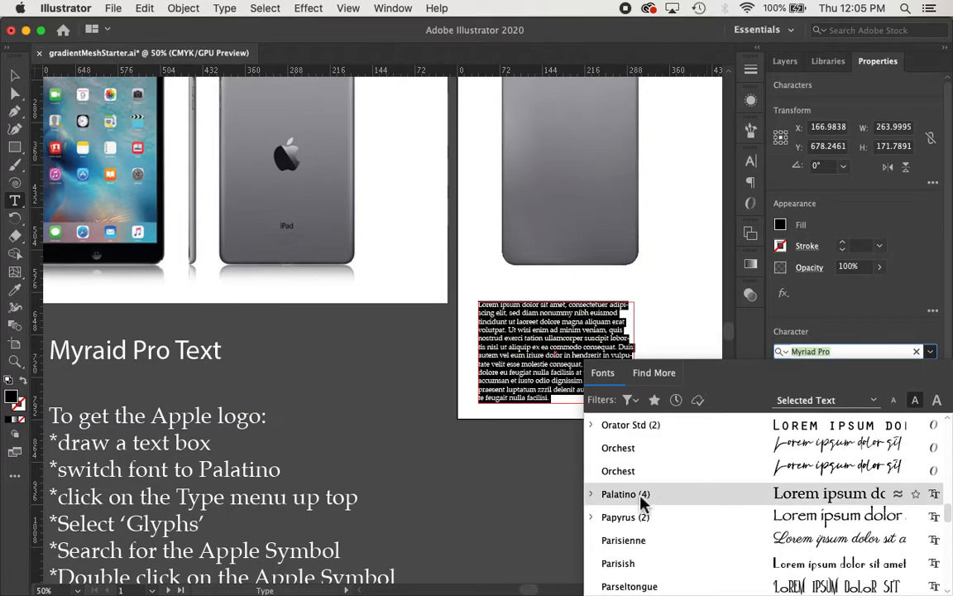
pyautogui.click(626, 494)
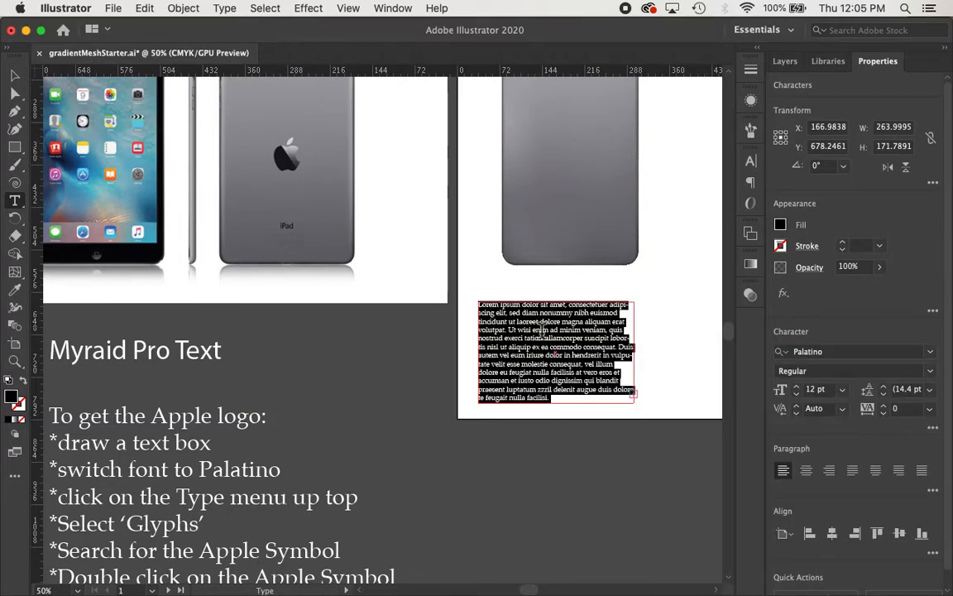
# - Replace the placeholder text with the Apple symbol from Palatino's glyphs
pyautogui.click(225, 10)
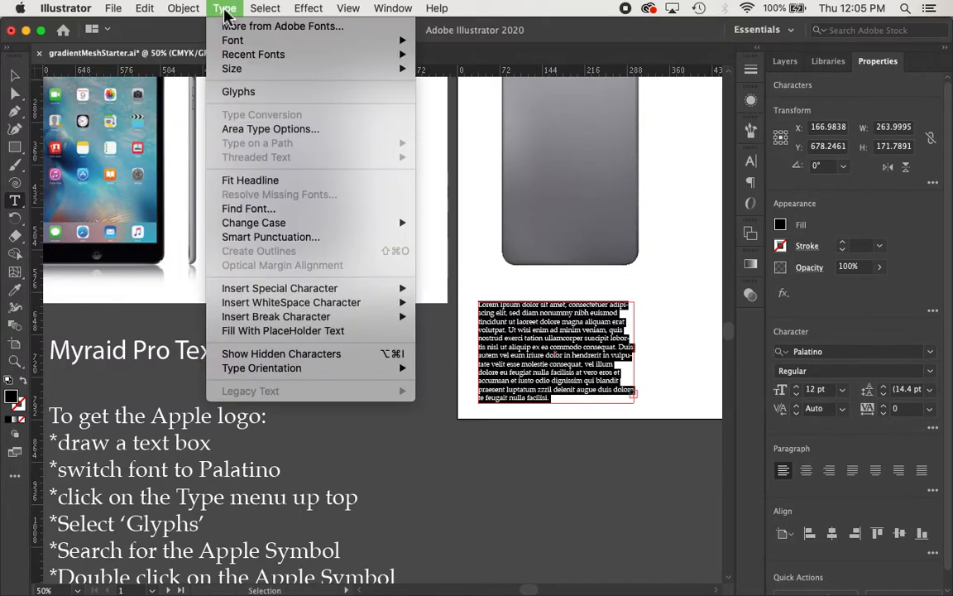
pyautogui.click(251, 98)
pyautogui.moveTo(569, 100); pyautogui.dragTo(218, 79)
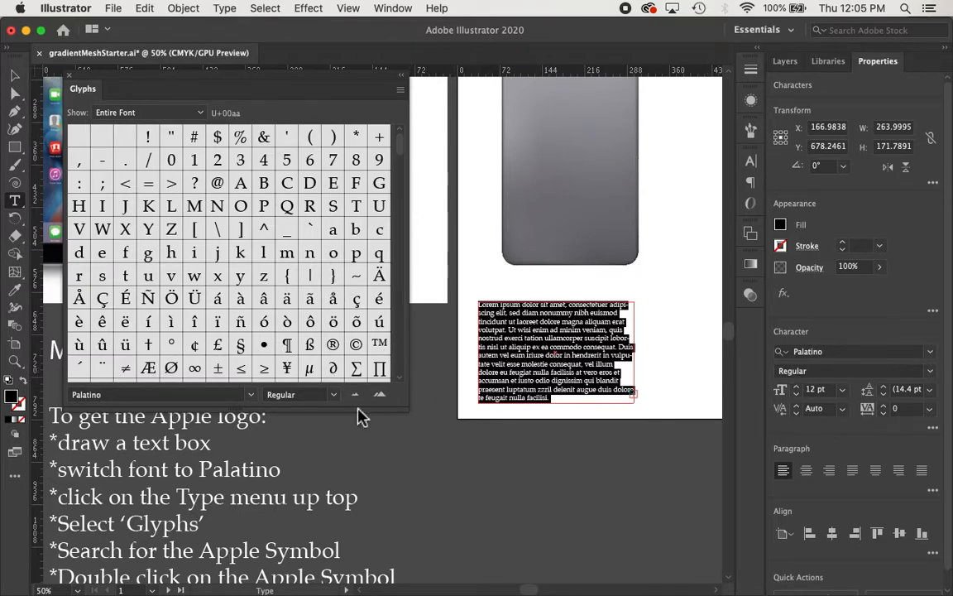
pyautogui.click(252, 396)
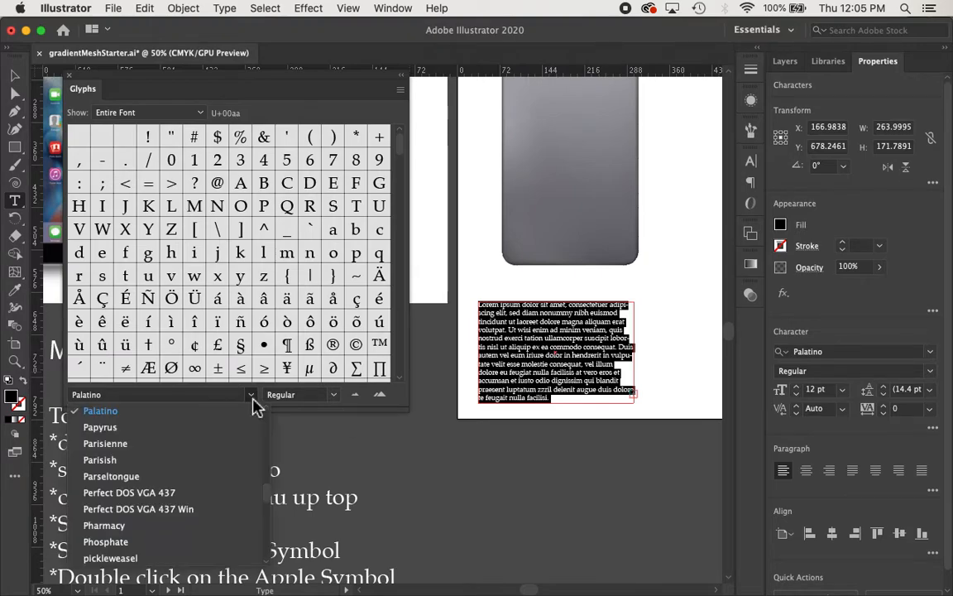
pyautogui.click(209, 411)
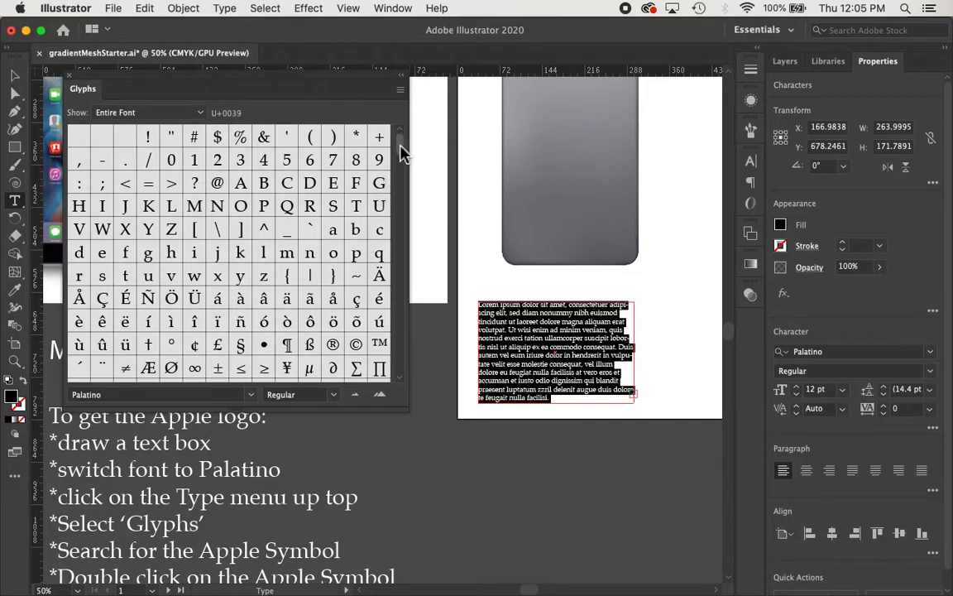
pyautogui.scroll(-8, 399, 154)
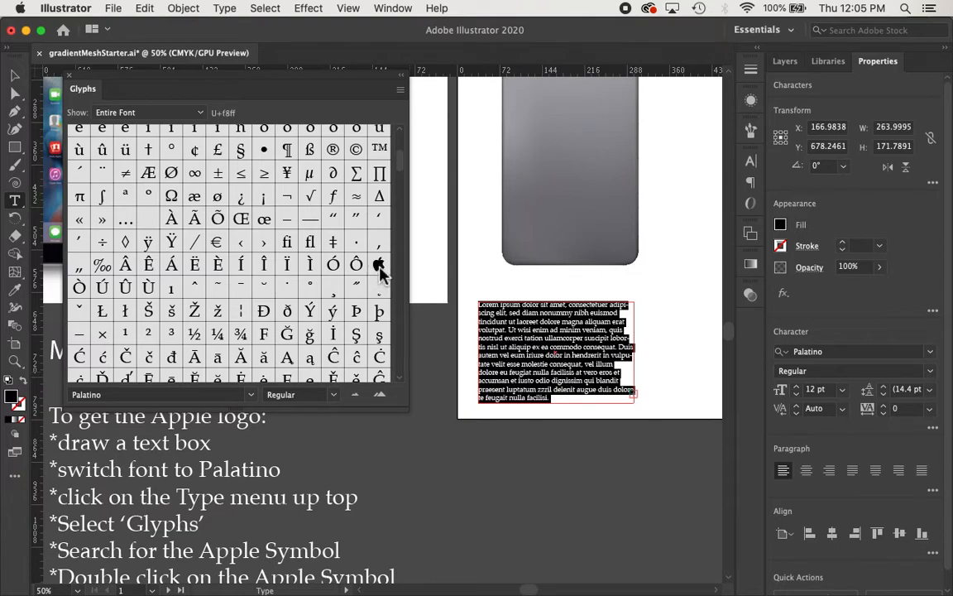
pyautogui.doubleClick(379, 265)
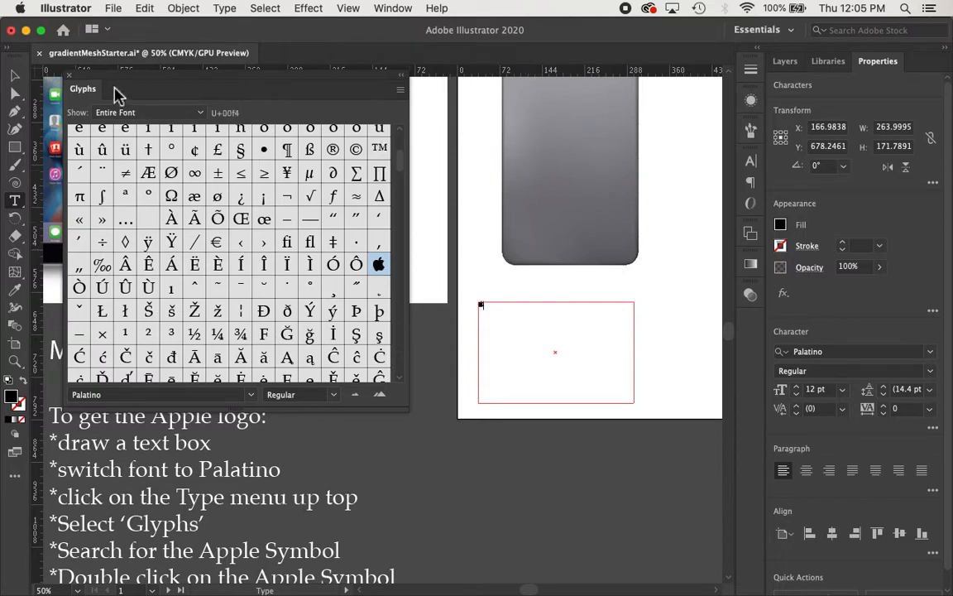
pyautogui.click(70, 77)
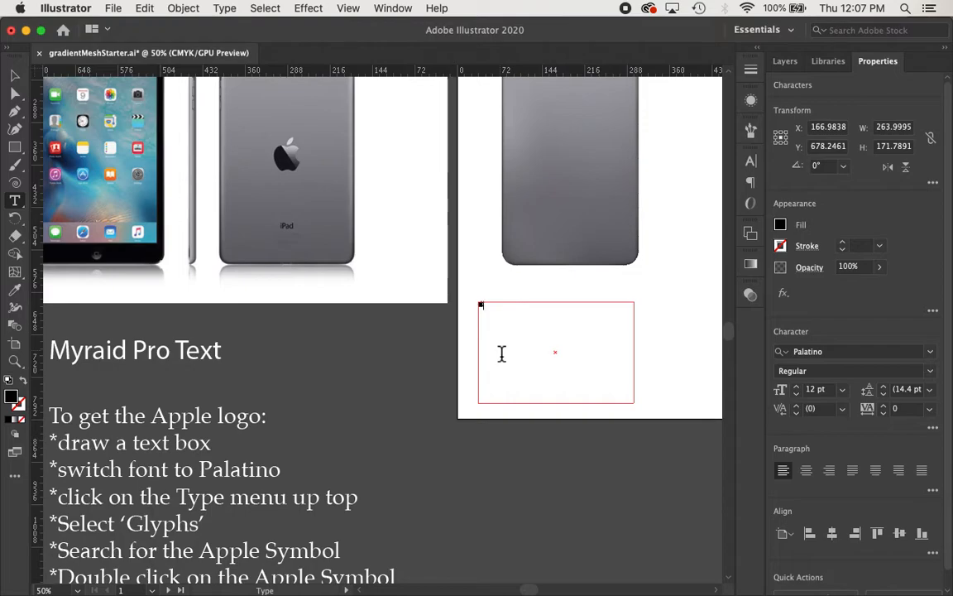
# - Convert the Apple symbol text to outlines and enlarge it to about 59 by 71 pt
pyautogui.click(15, 78)
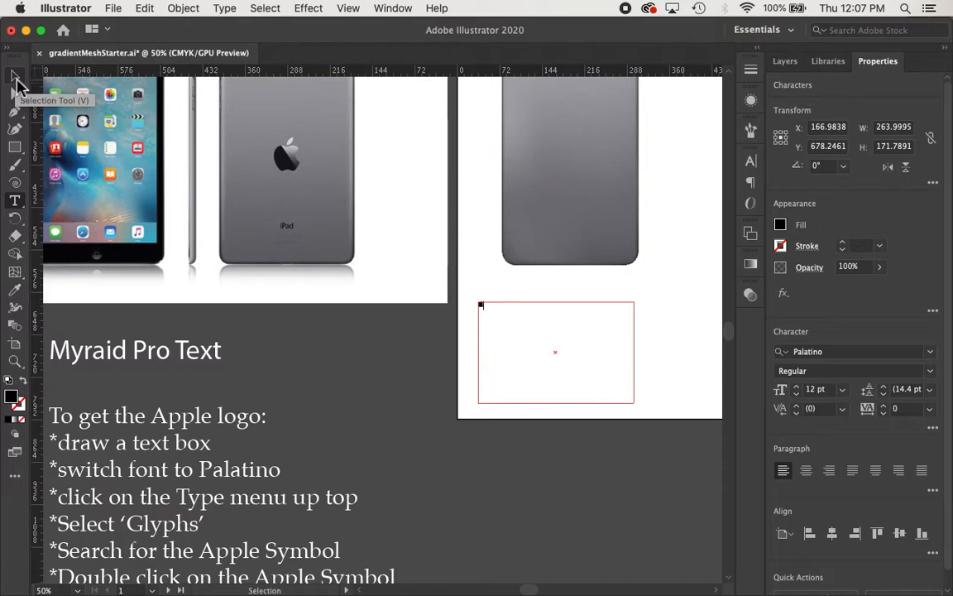
pyautogui.click(18, 81)
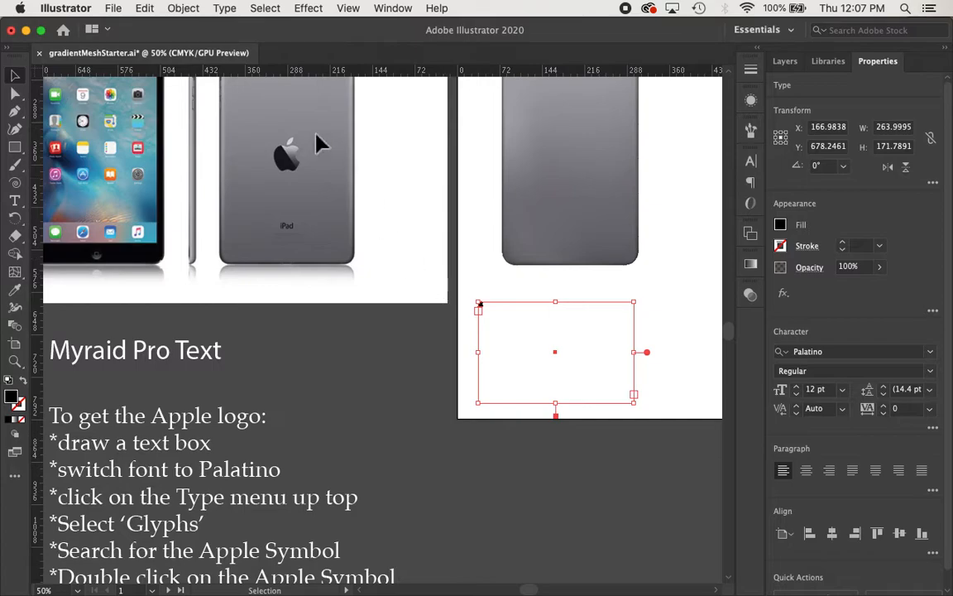
pyautogui.click(223, 9)
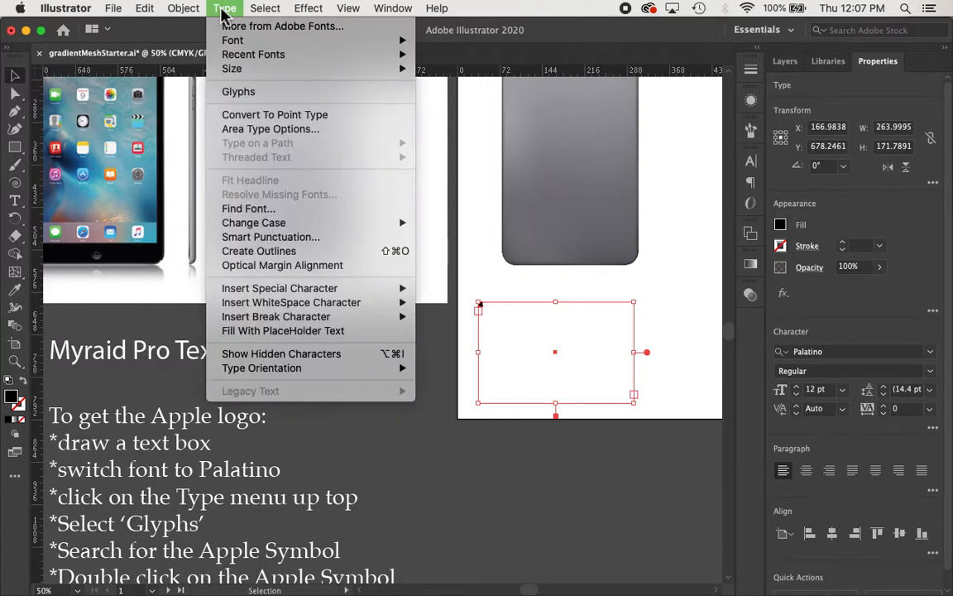
pyautogui.click(273, 251)
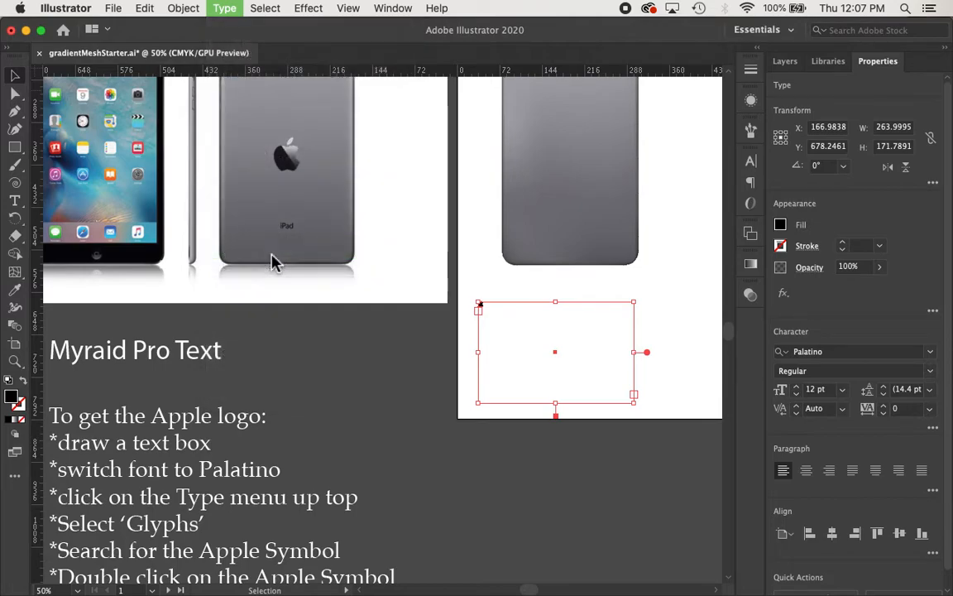
pyautogui.moveTo(489, 313); pyautogui.dragTo(579, 391)
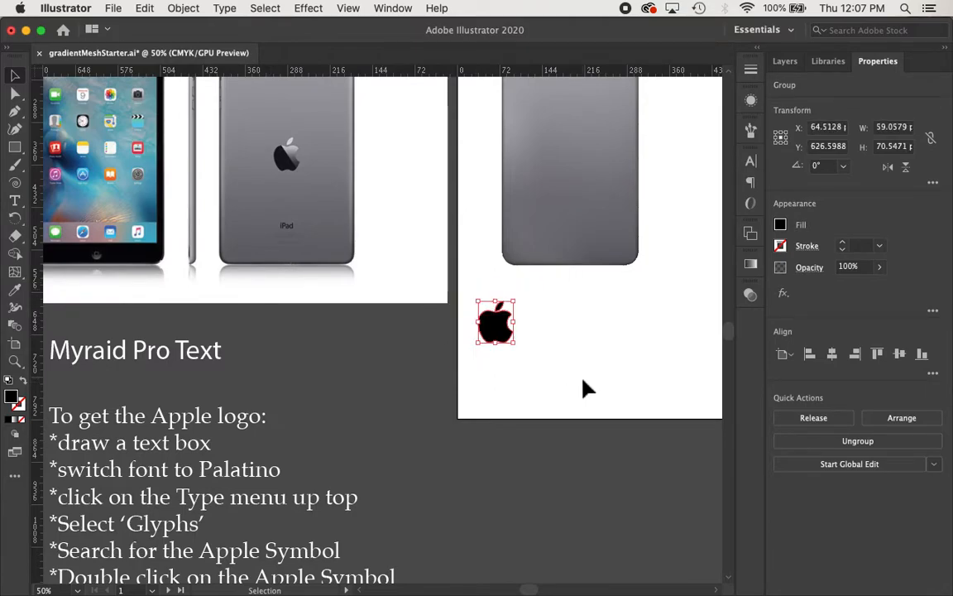
pyautogui.click(584, 387)
# - Place the Apple logo at the horizontal center of the shaded rectangle, slightly above mid-height, scaled to about 43 by 51 pt
pyautogui.moveTo(503, 341); pyautogui.dragTo(579, 169)
pyautogui.press('Left')
pyautogui.press('Left')
pyautogui.press('Left')
pyautogui.press('Left')
pyautogui.scroll(3, 497, 351)
pyautogui.hscroll(3, 496, 351)
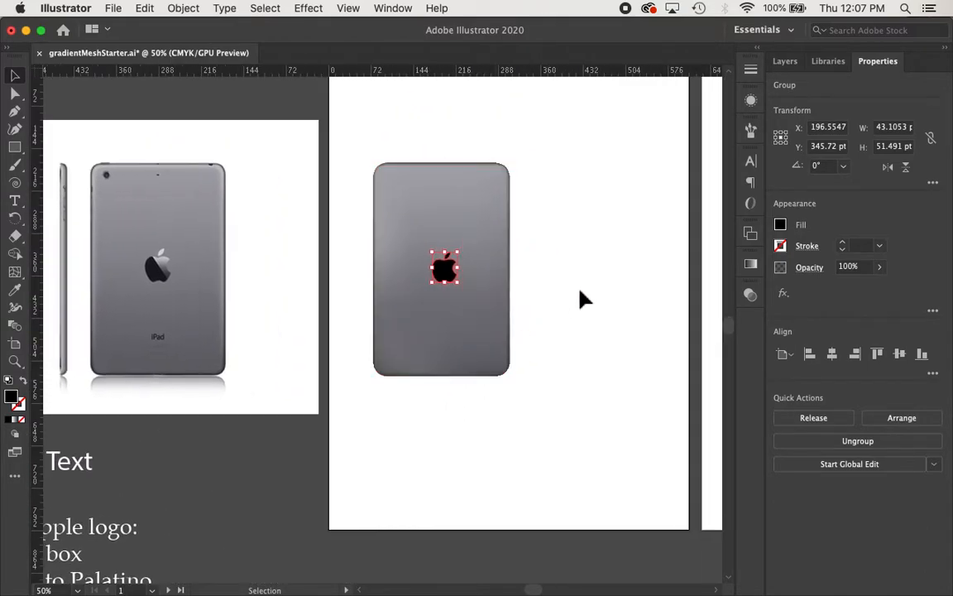
pyautogui.click(583, 294)
# - Fill the Apple logo with the white-to-black linear gradient and set its angle to 45°
pyautogui.click(447, 272)
pyautogui.click(779, 226)
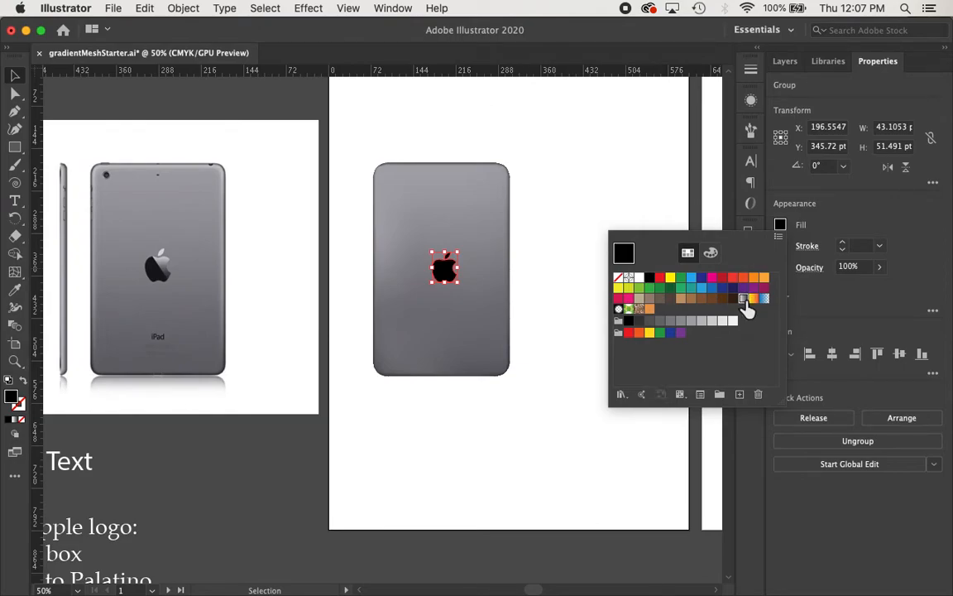
pyautogui.click(745, 301)
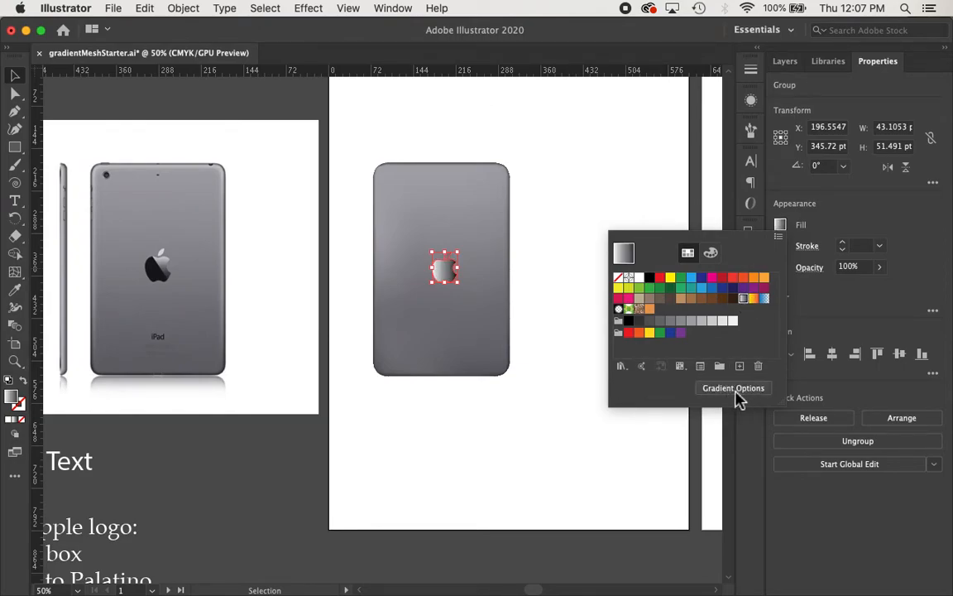
pyautogui.click(734, 388)
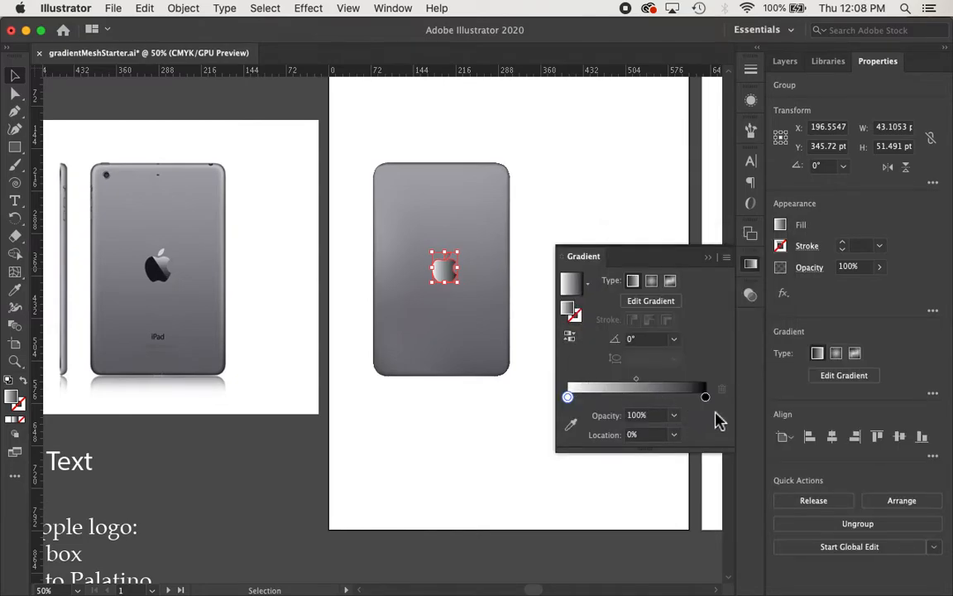
pyautogui.click(675, 339)
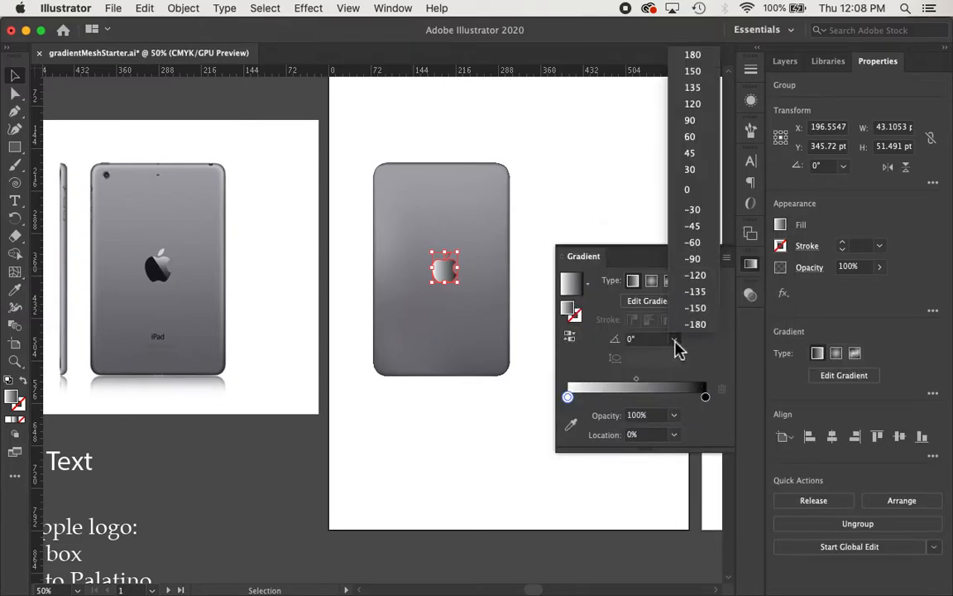
pyautogui.click(701, 158)
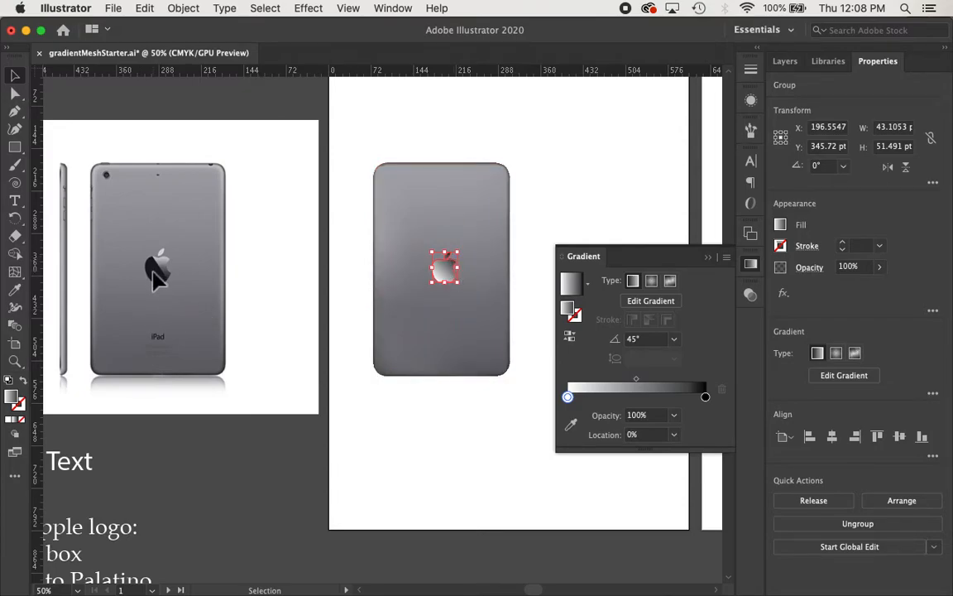
# - Reverse the logo's gradient and move its black stop to a location of about 39%
pyautogui.click(571, 337)
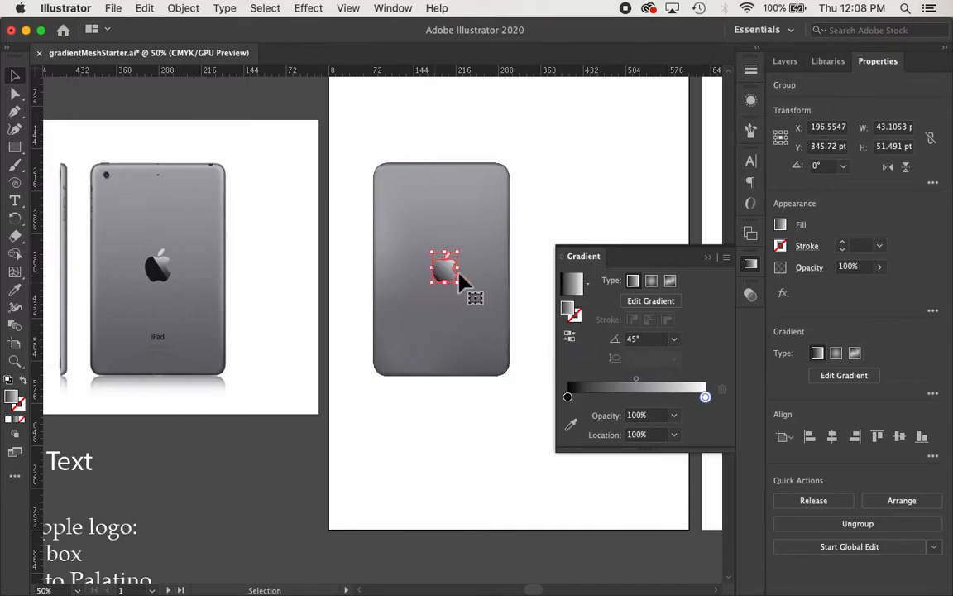
pyautogui.click(568, 398)
pyautogui.moveTo(569, 398); pyautogui.dragTo(625, 397)
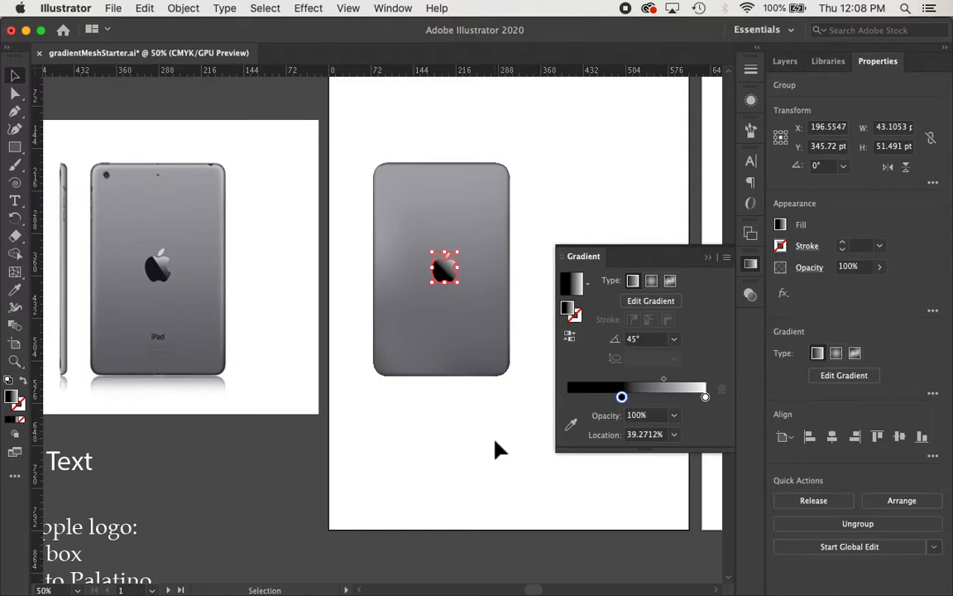
pyautogui.click(709, 258)
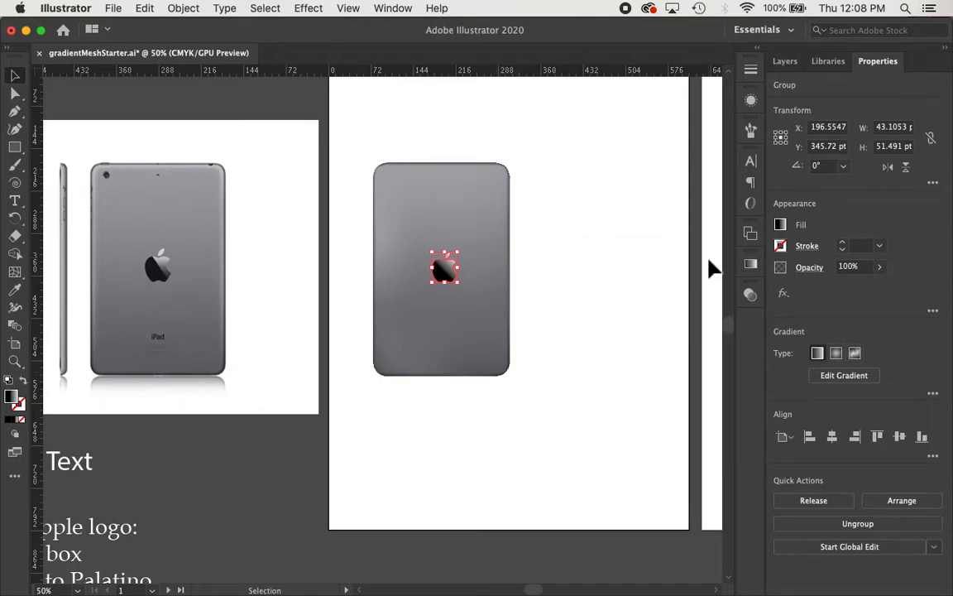
pyautogui.click(610, 286)
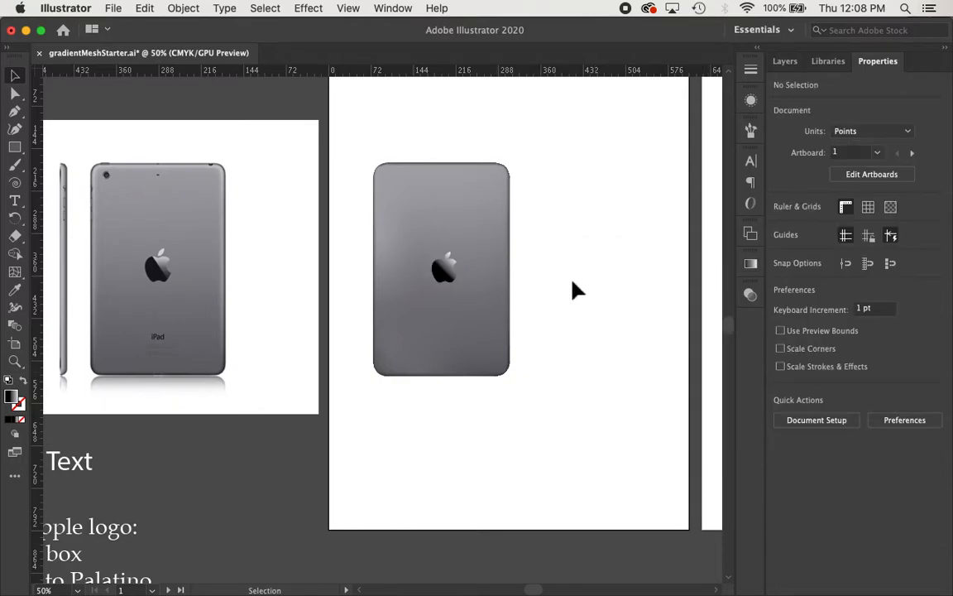
# - Add a 1 pt stroke to the Apple logo
pyautogui.click(447, 270)
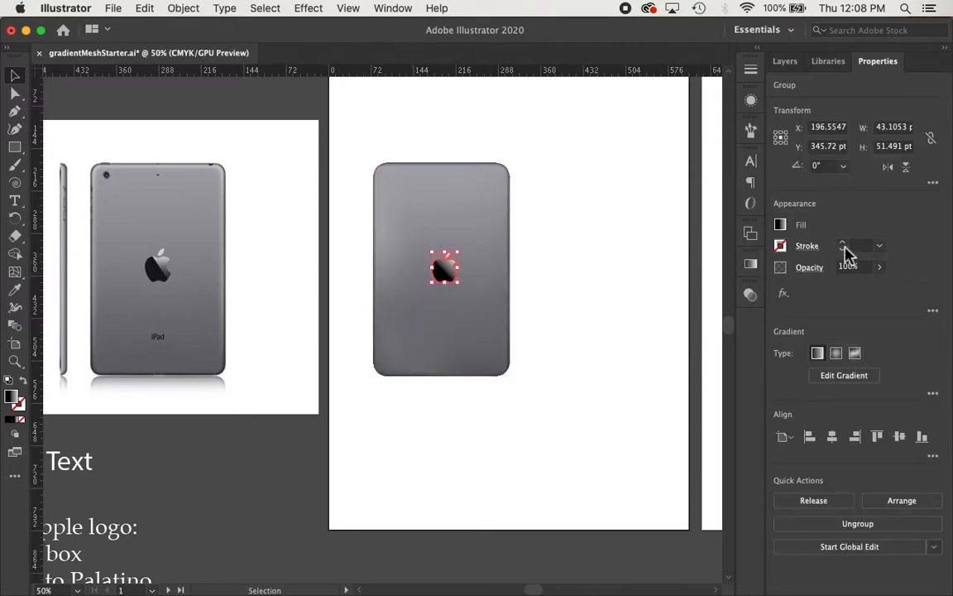
pyautogui.click(842, 244)
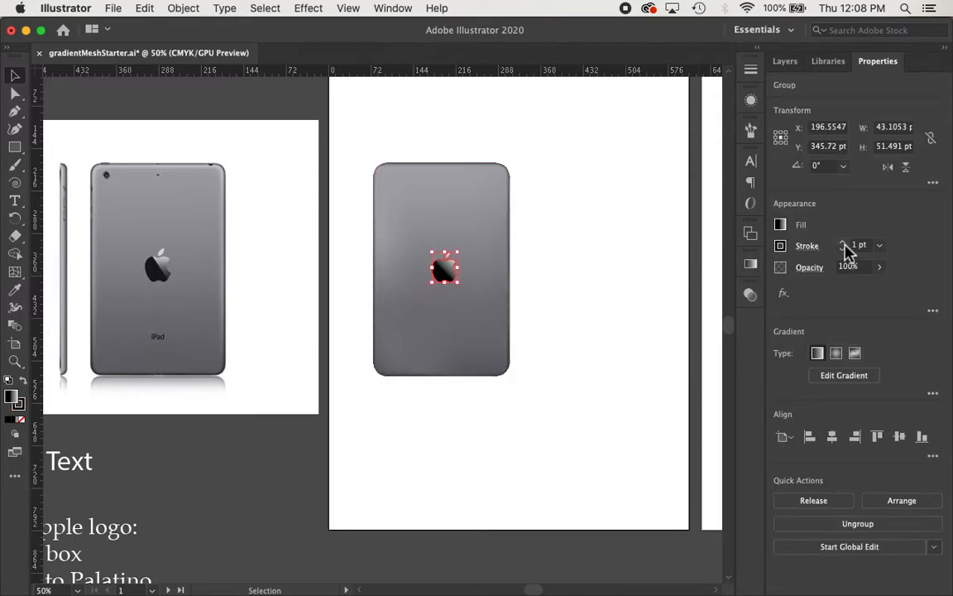
pyautogui.click(594, 318)
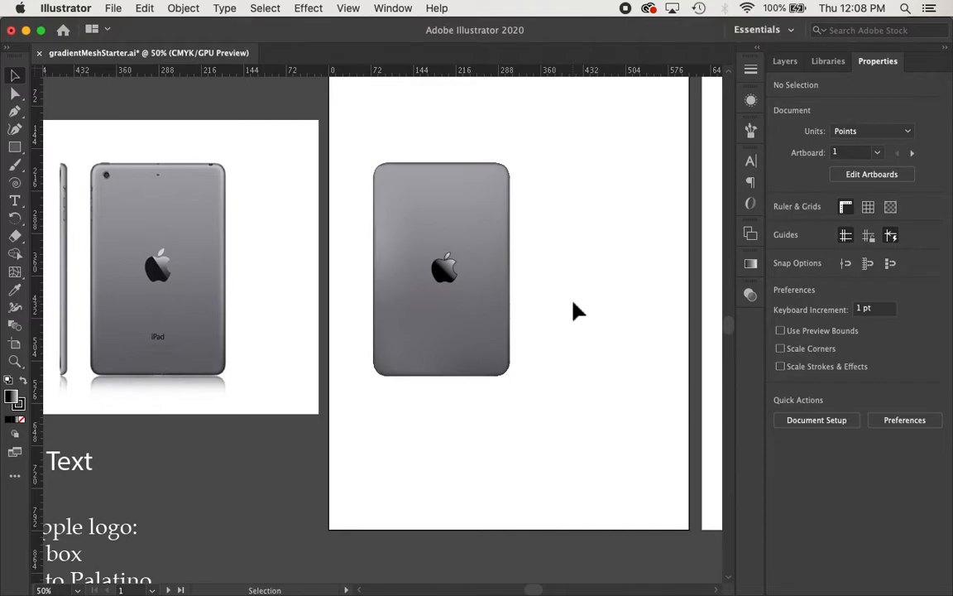
# - View the candle photo on the neighboring artboard
pyautogui.hscroll(10, 577, 311)
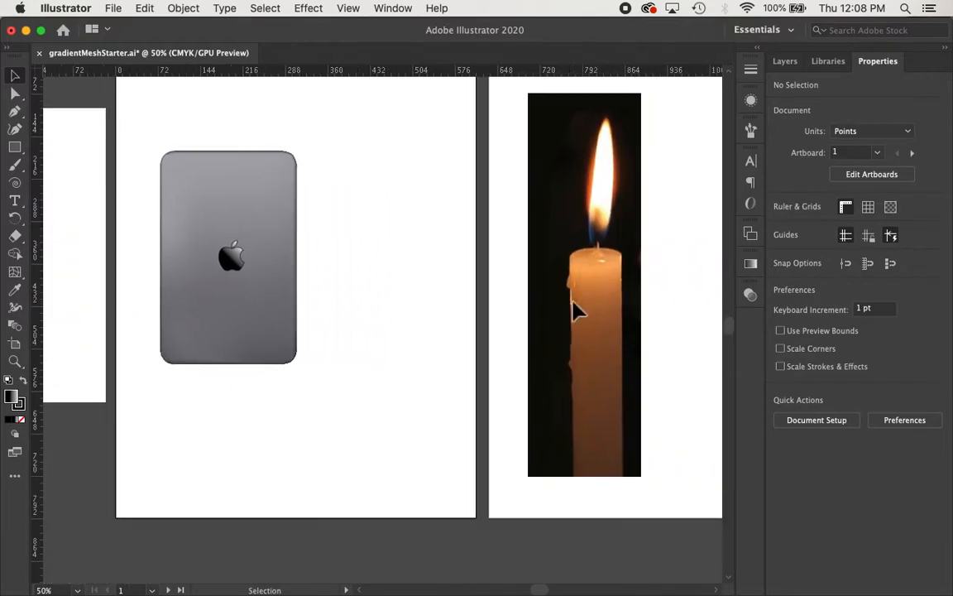
pyautogui.hscroll(5, 576, 311)
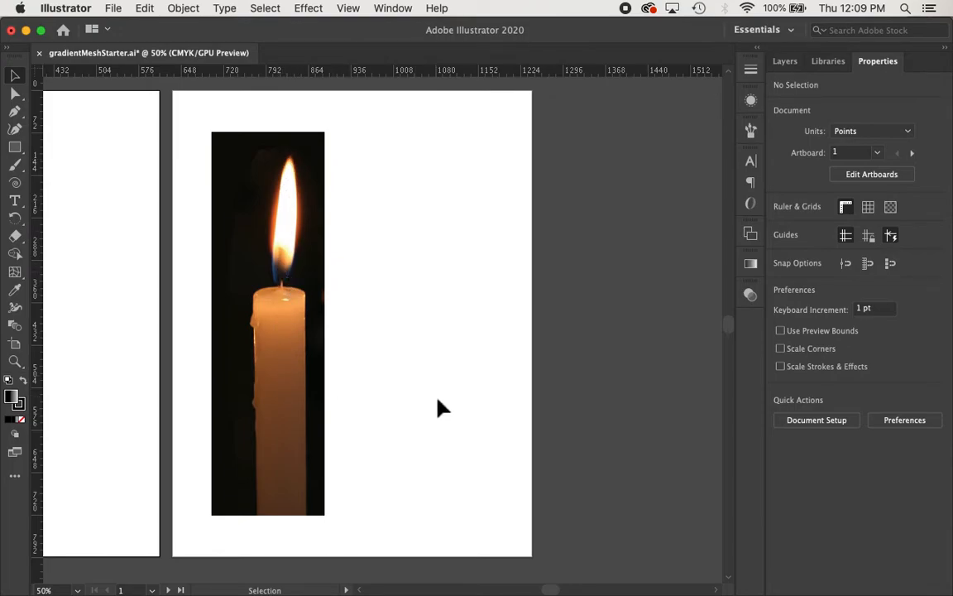
# - Draw a rectangle about 87 × 372 pt over the candle's body and move it to the empty area beside the photo
pyautogui.click(15, 147)
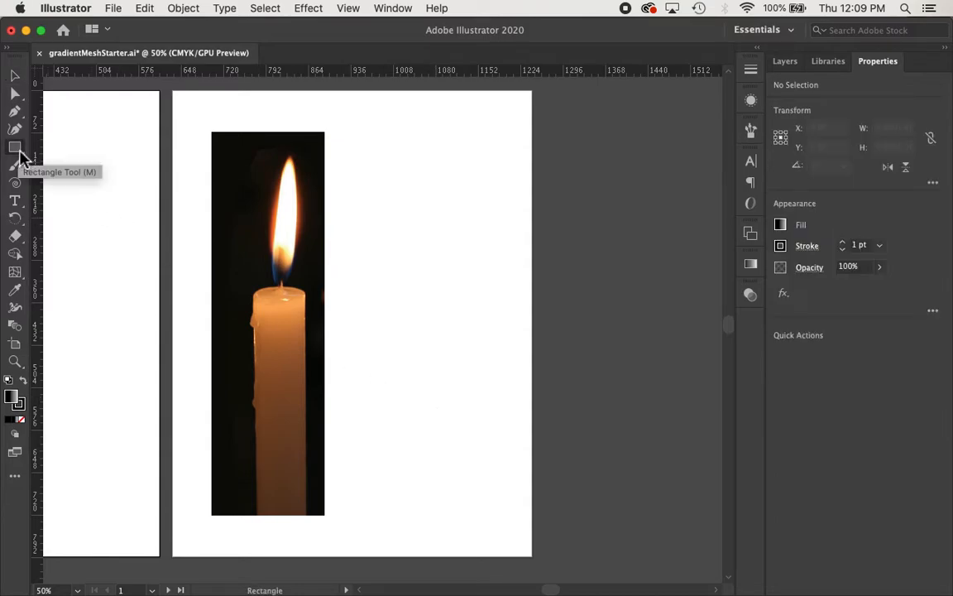
pyautogui.moveTo(253, 295); pyautogui.dragTo(309, 519)
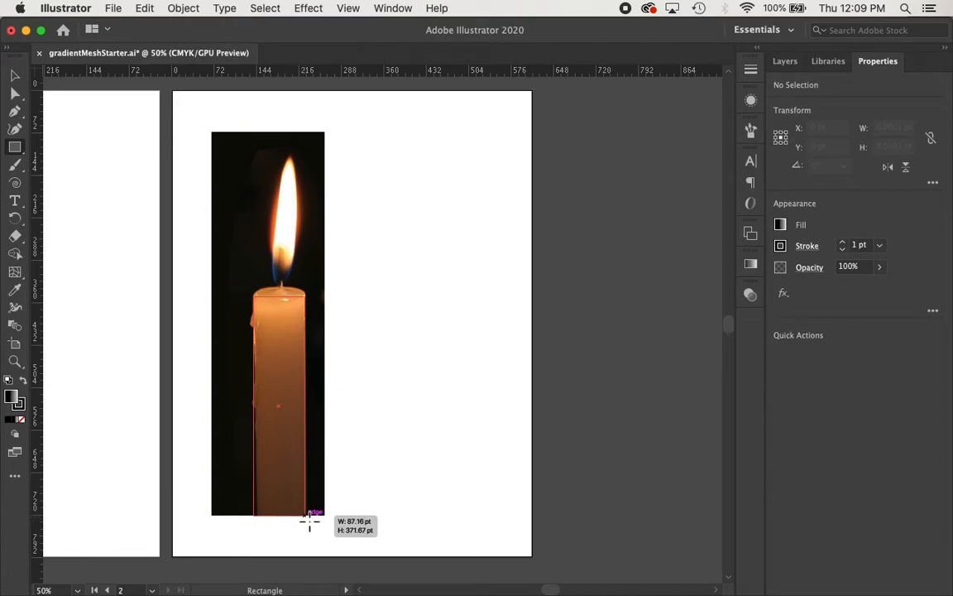
pyautogui.press('v')
pyautogui.moveTo(286, 387)
pyautogui.mouseDown()
pyautogui.moveTo(340, 365)
pyautogui.moveTo(403, 377)
pyautogui.moveTo(377, 375)
pyautogui.mouseUp()
# - Fill the rectangle with solid red and remove its stroke
pyautogui.click(781, 226)
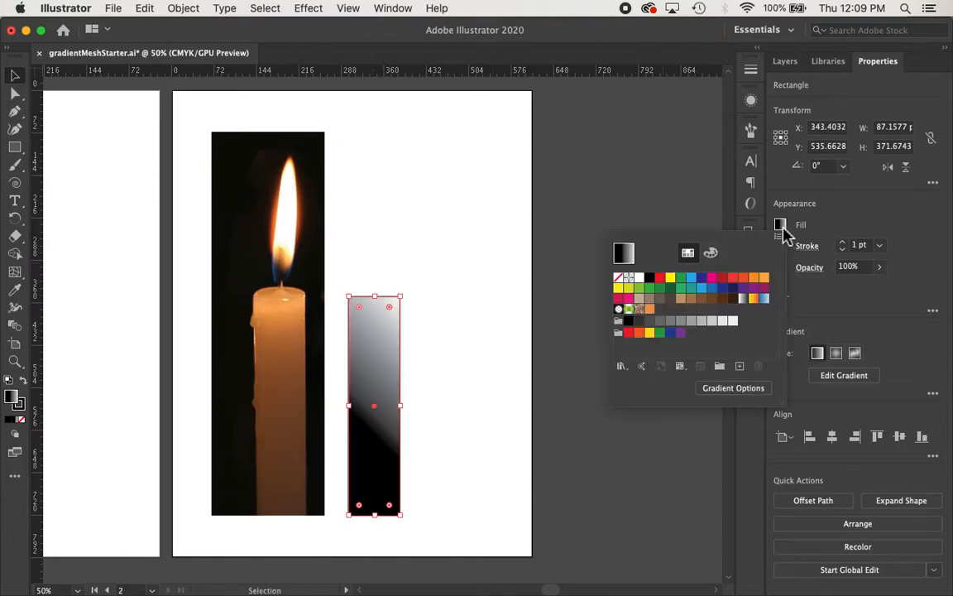
pyautogui.click(659, 277)
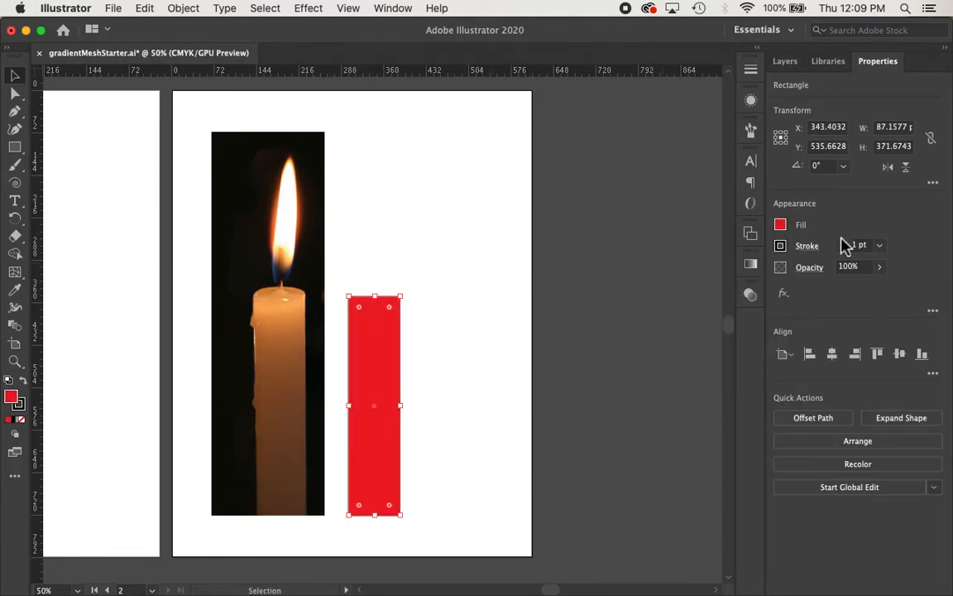
pyautogui.click(842, 248)
pyautogui.click(842, 248)
pyautogui.click(842, 248)
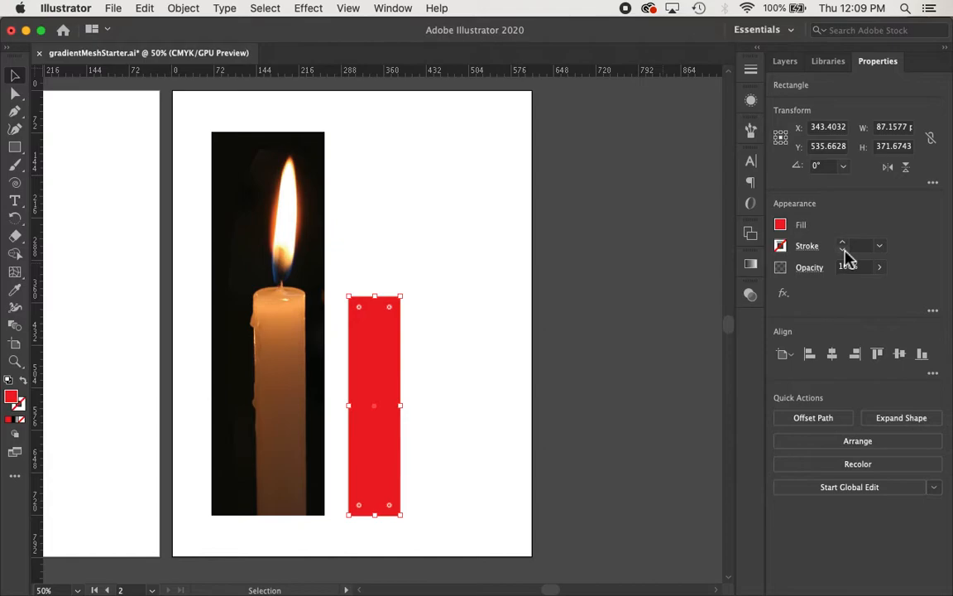
pyautogui.click(439, 334)
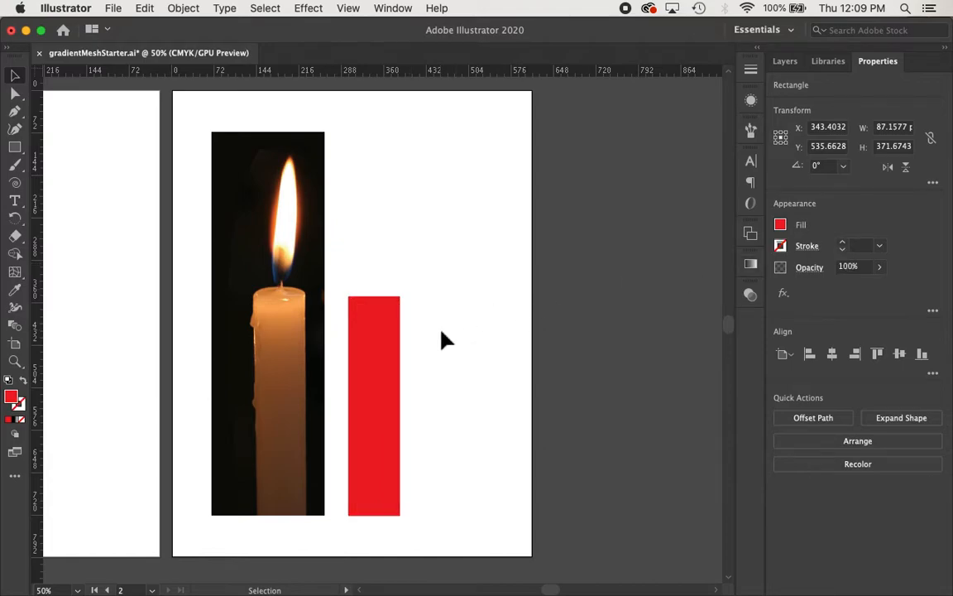
# - Convert the red rectangle into a gradient mesh with 2 rows, 2 columns and a flat appearance
pyautogui.click(376, 372)
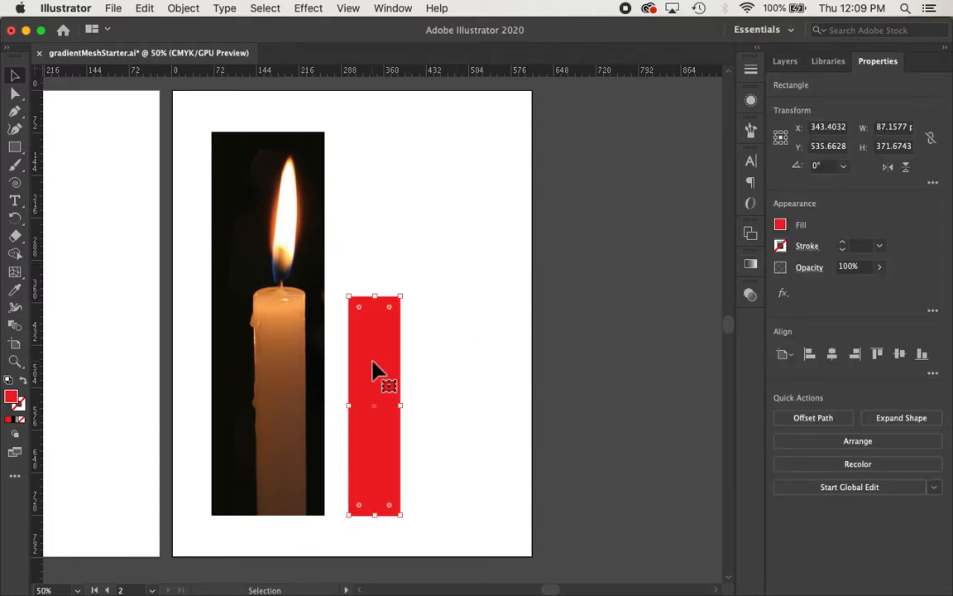
pyautogui.click(183, 8)
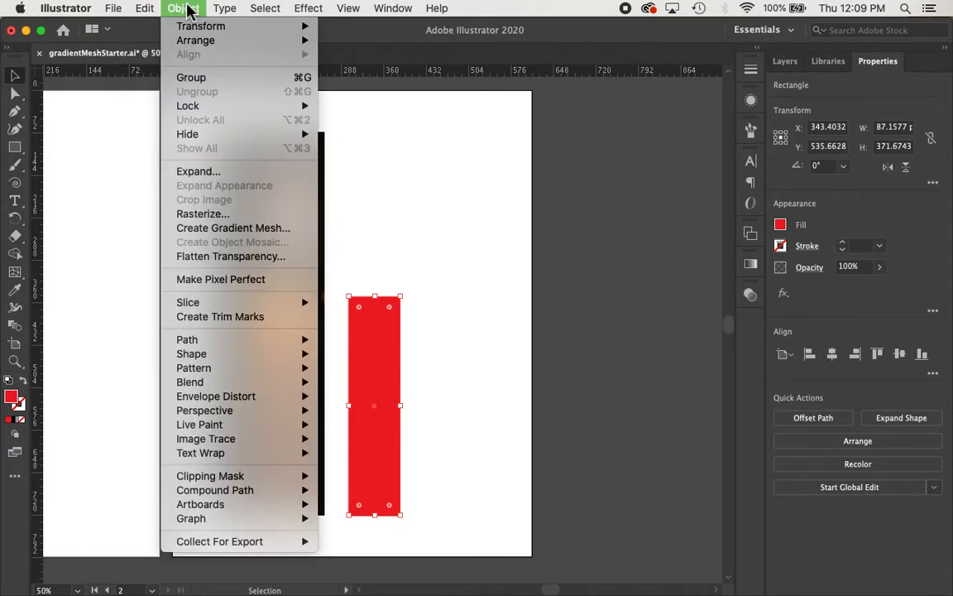
pyautogui.click(224, 236)
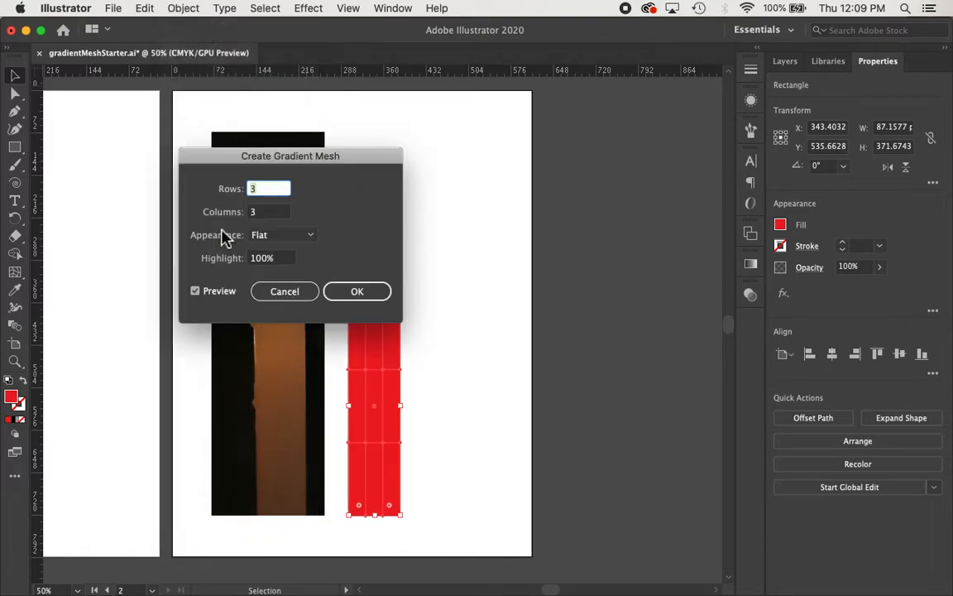
pyautogui.moveTo(329, 158); pyautogui.dragTo(579, 171)
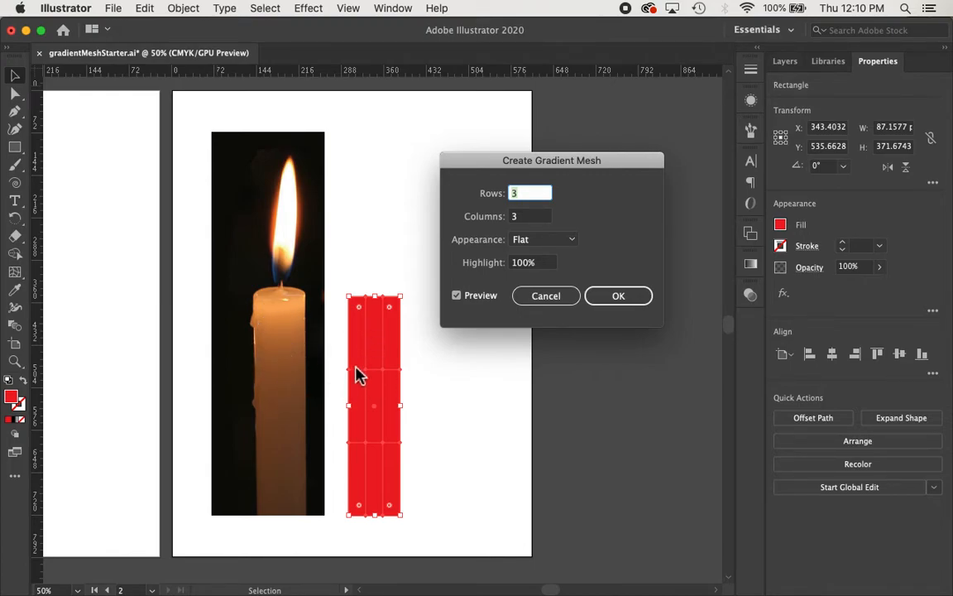
pyautogui.write('2')
pyautogui.click(515, 218)
pyautogui.write('2')
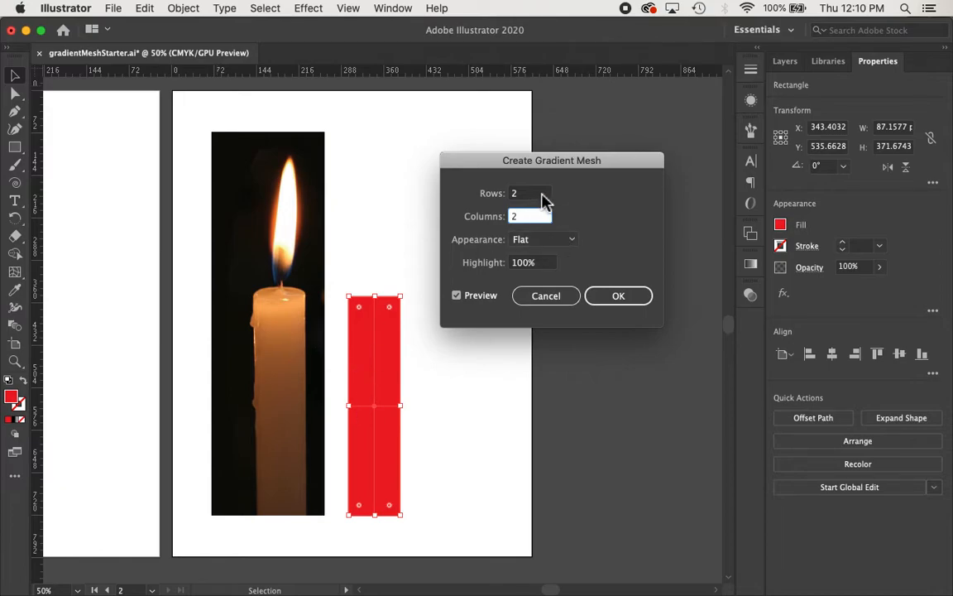
pyautogui.click(610, 299)
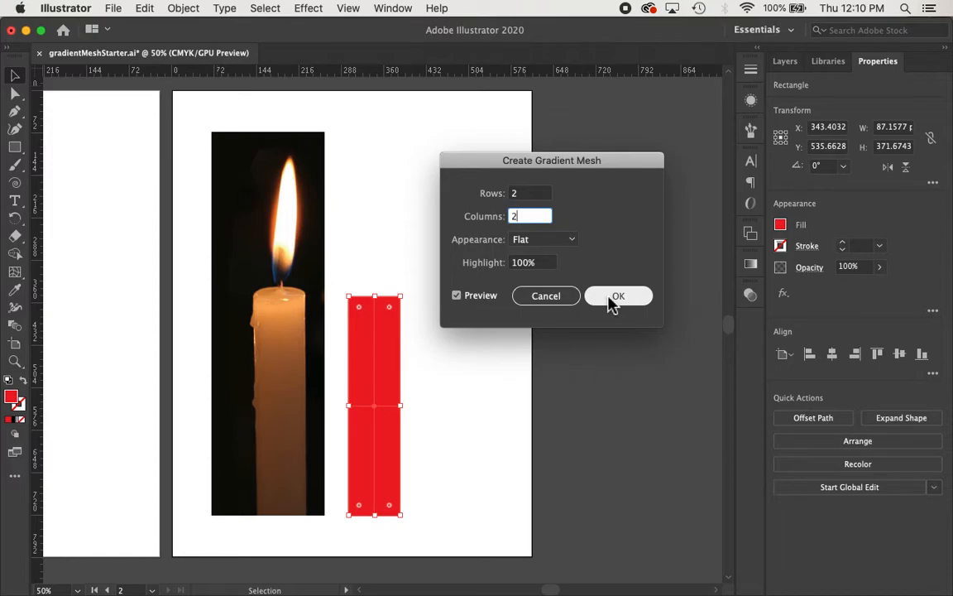
pyautogui.click(616, 297)
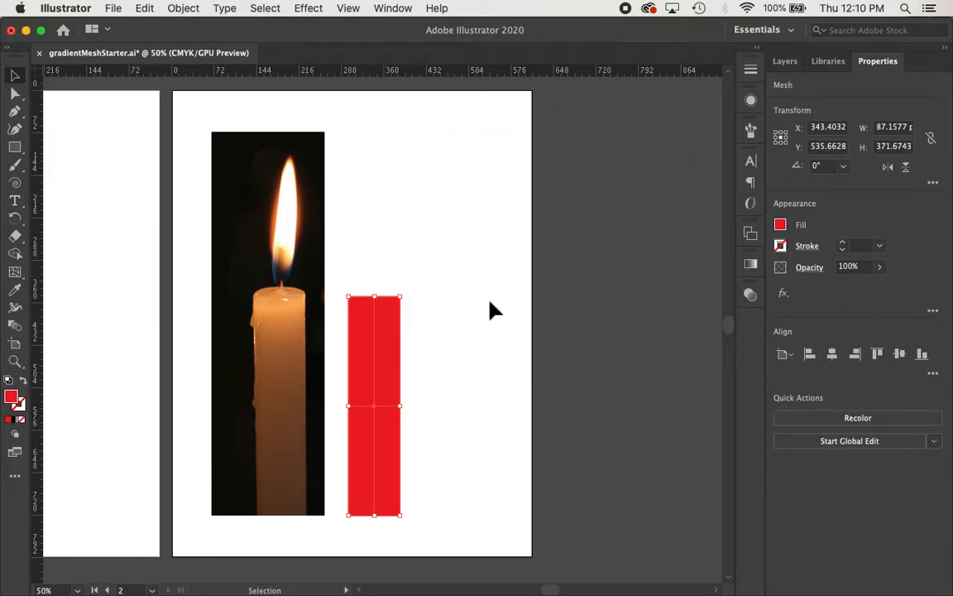
# - Add vertical mesh lines just inside the candle mesh's left and right edges with the Mesh tool
pyautogui.click(16, 276)
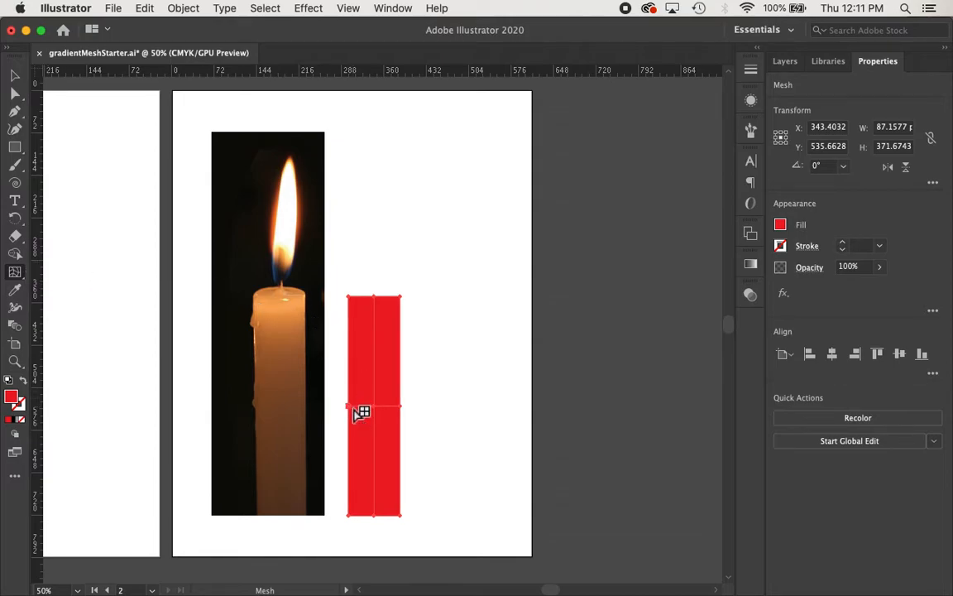
pyautogui.press('super+equal')
pyautogui.press('super+equal')
pyautogui.press('super+equal')
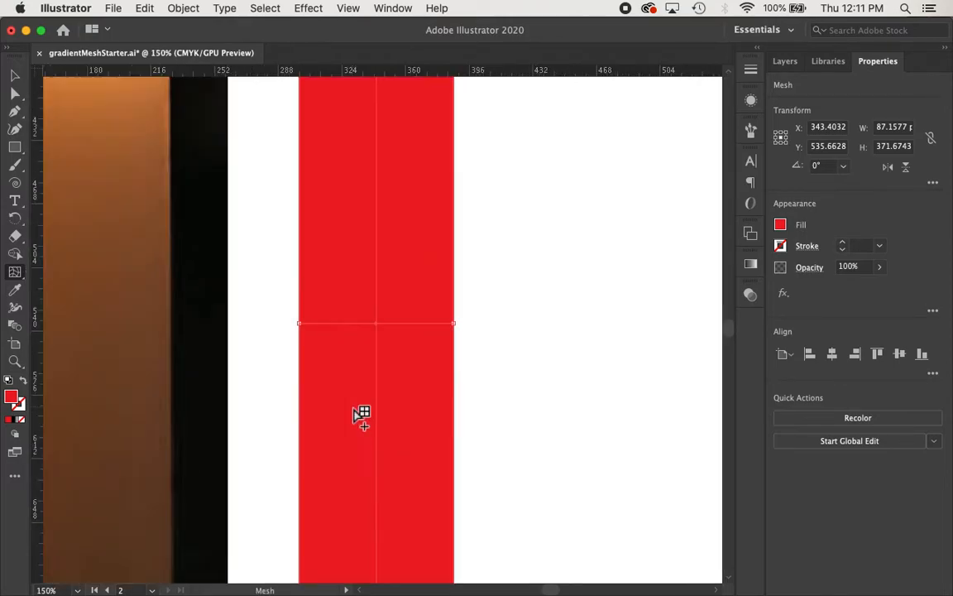
pyautogui.click(309, 327)
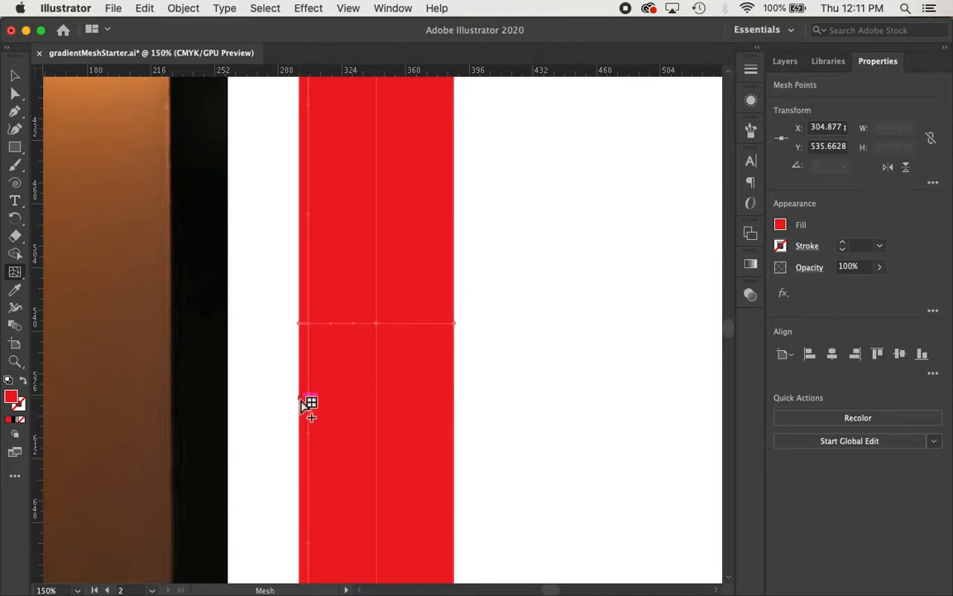
pyautogui.click(448, 326)
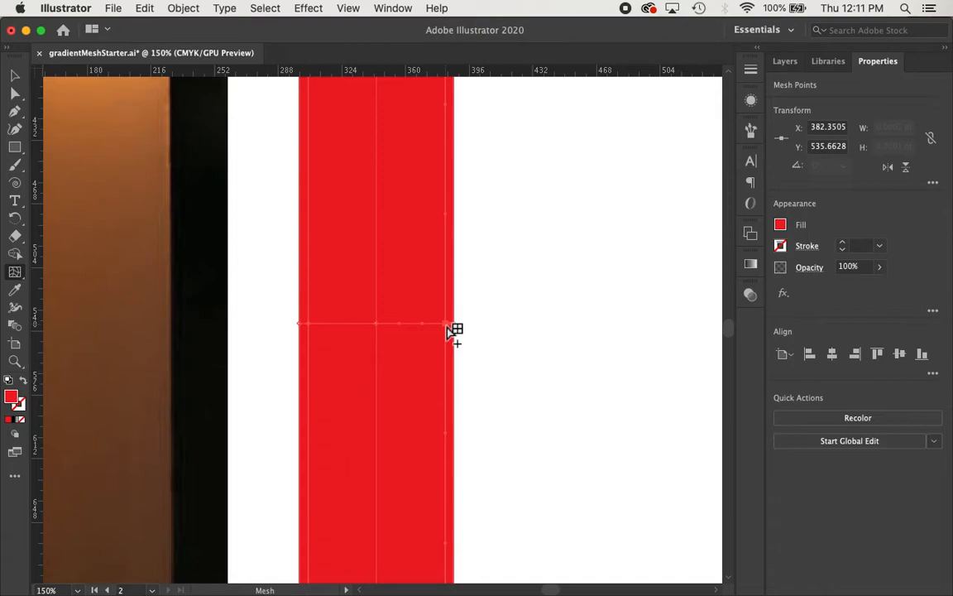
# - Add two horizontal mesh lines in the upper half of the candle mesh, at about Y 386 pt and 449 pt
pyautogui.scroll(1, 523, 303)
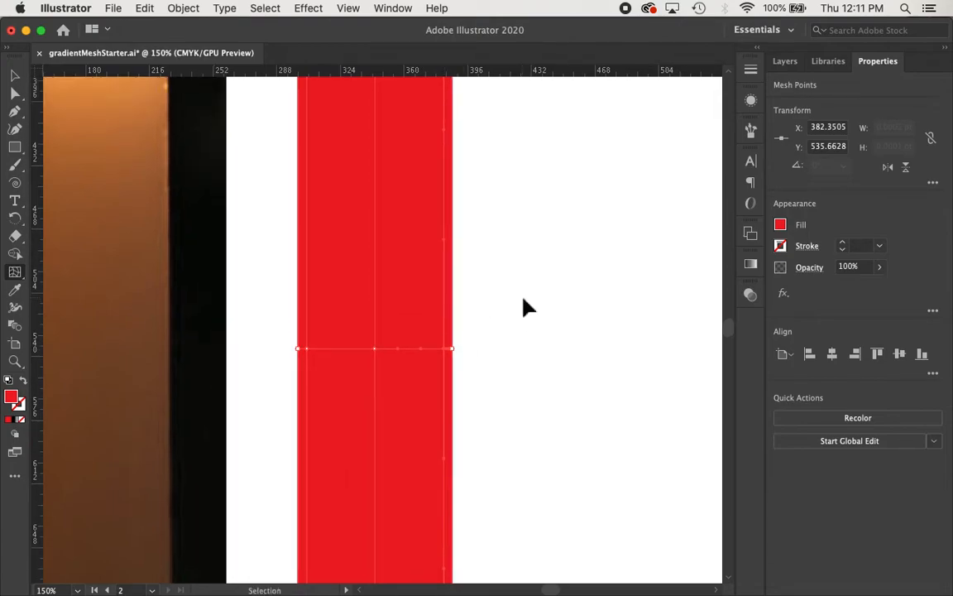
pyautogui.press('super+minus')
pyautogui.scroll(2, 513, 306)
pyautogui.hscroll(-1, 513, 306)
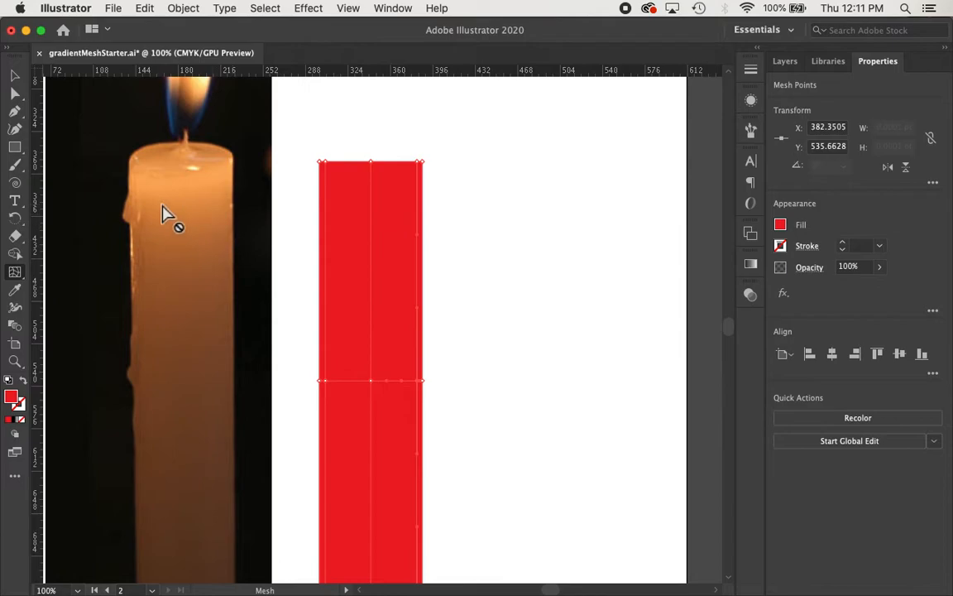
pyautogui.click(371, 205)
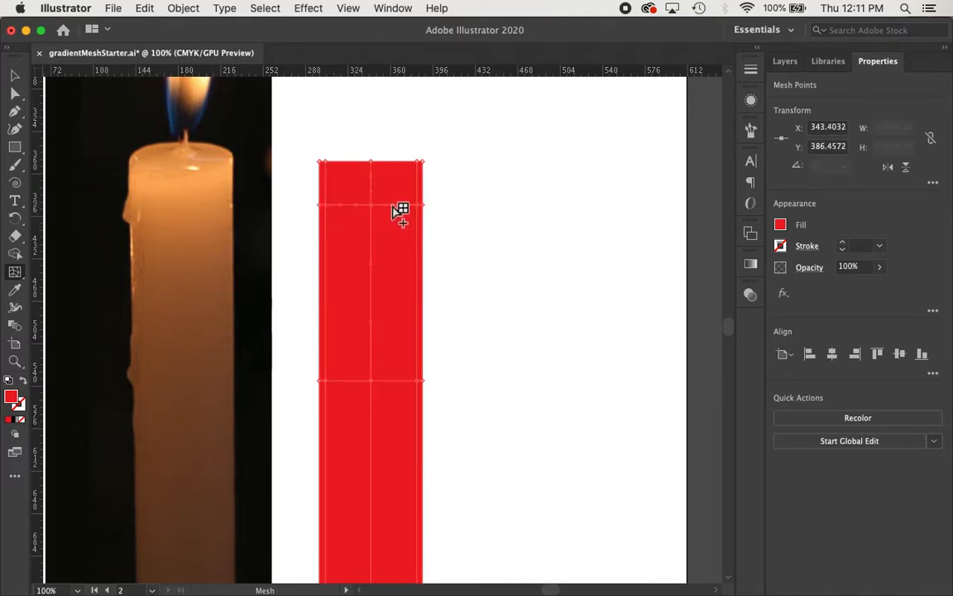
pyautogui.click(373, 279)
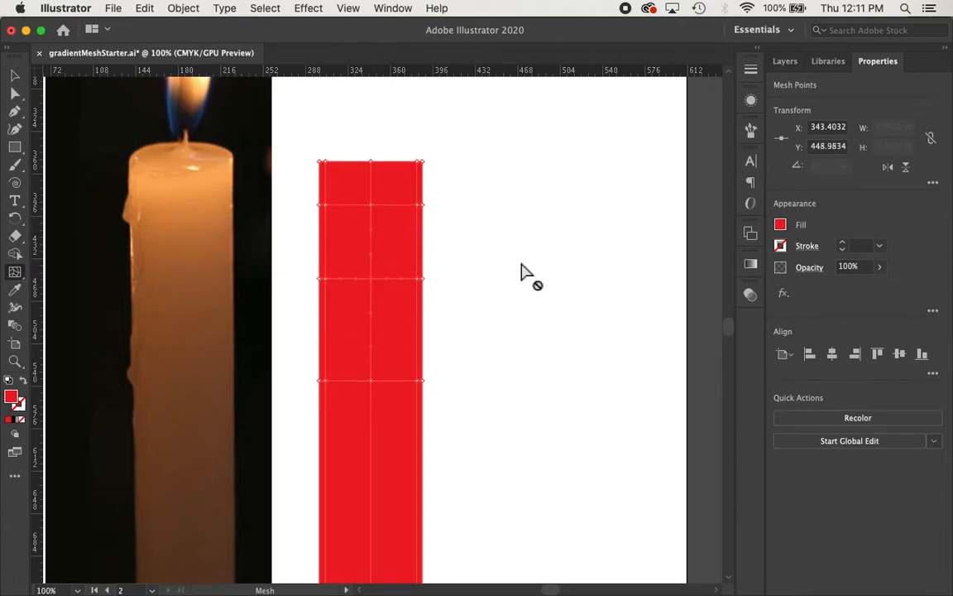
# - Color the left-edge mesh points on the two added rows with orange and brown sampled from the photo candle's left edge
pyautogui.scroll(-5, 522, 273)
pyautogui.scroll(3, 521, 273)
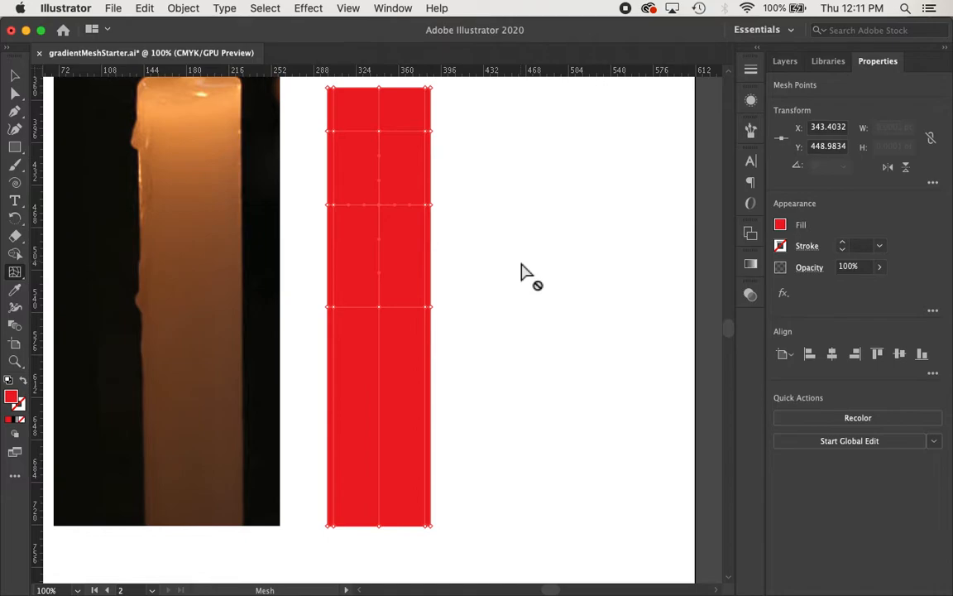
pyautogui.press('a')
pyautogui.scroll(3, 506, 272)
pyautogui.hscroll(-2, 506, 273)
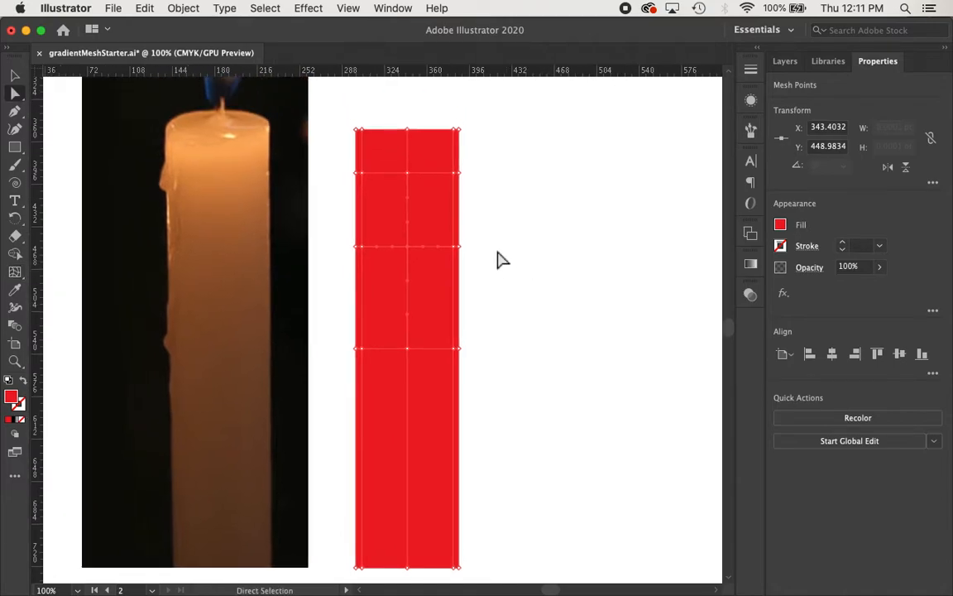
pyautogui.click(356, 173)
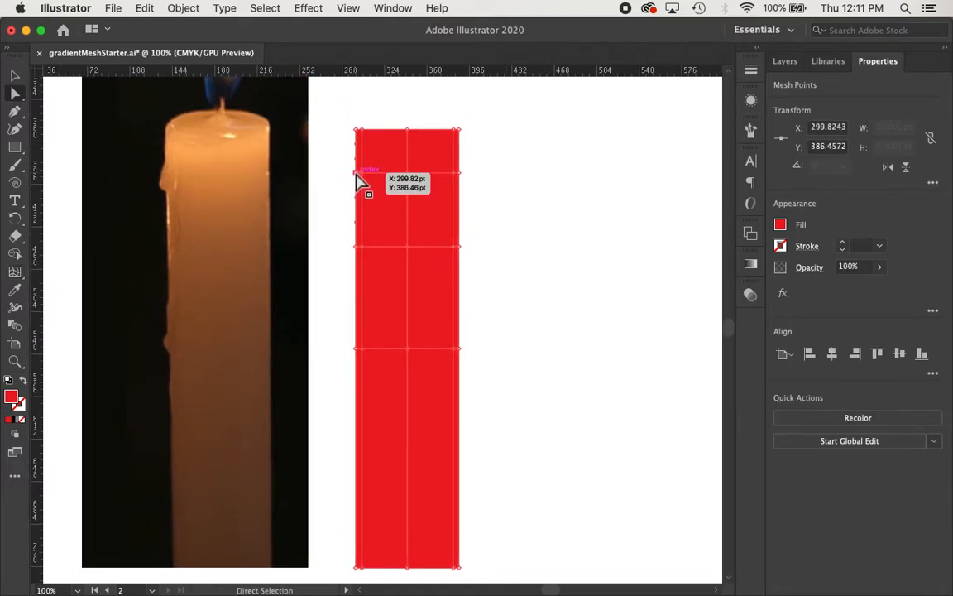
pyautogui.press('i')
pyautogui.click(153, 177)
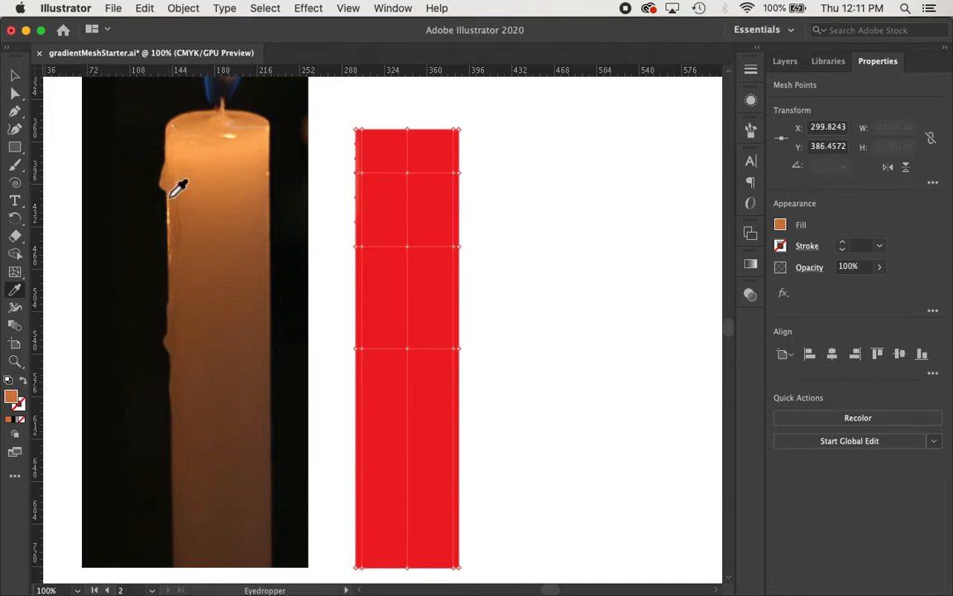
pyautogui.press('a')
pyautogui.click(358, 249)
pyautogui.press('i')
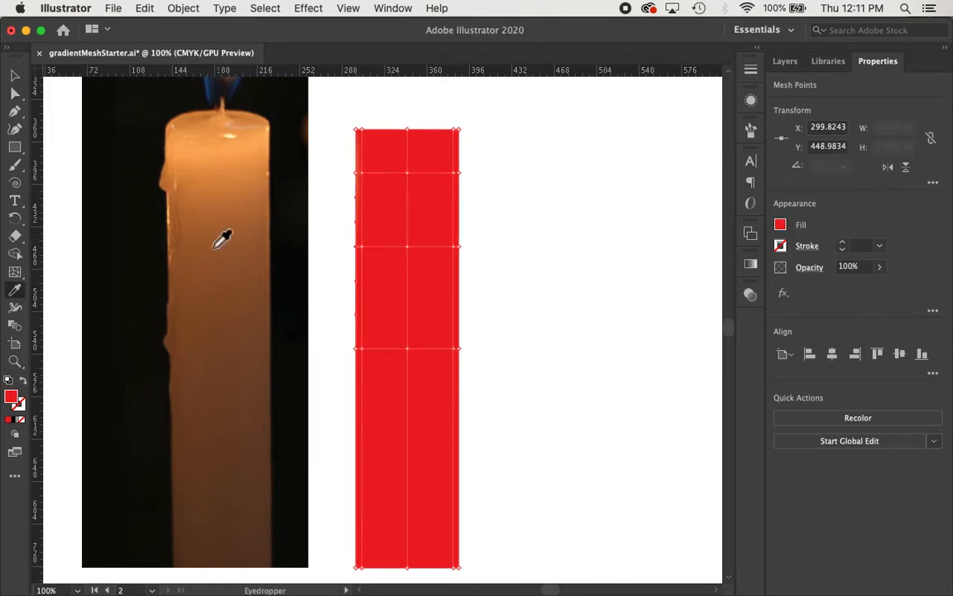
pyautogui.click(173, 276)
pyautogui.press('a')
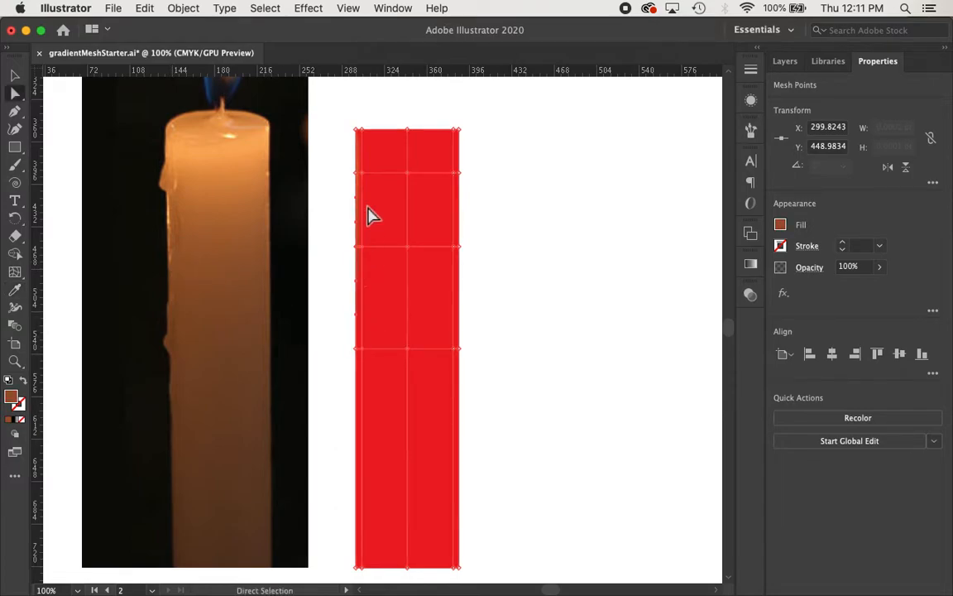
# - Color the inner left mesh point of the upper added row light orange, sampled from just below the photo candle's rim
pyautogui.click(364, 175)
pyautogui.press('i')
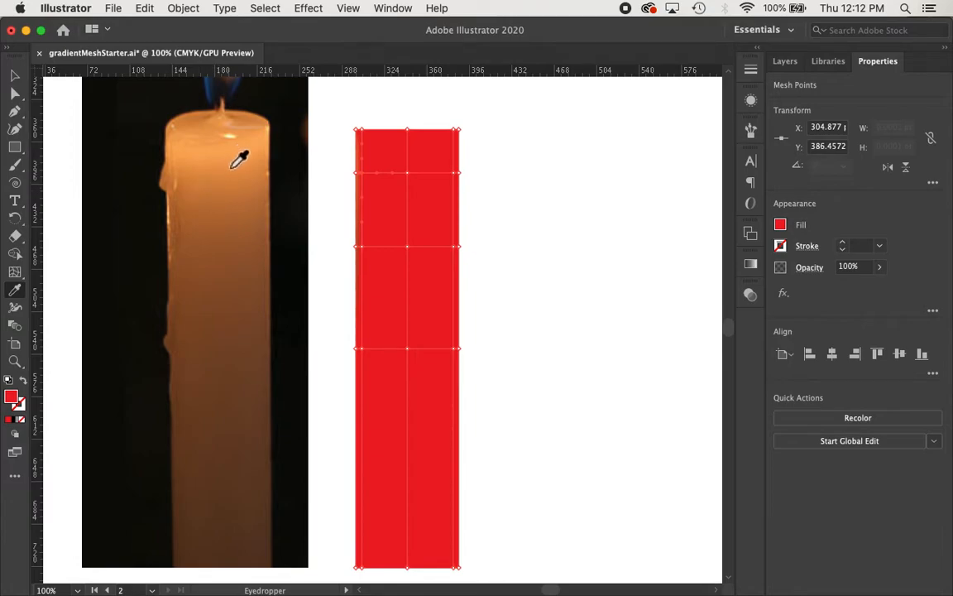
pyautogui.click(183, 197)
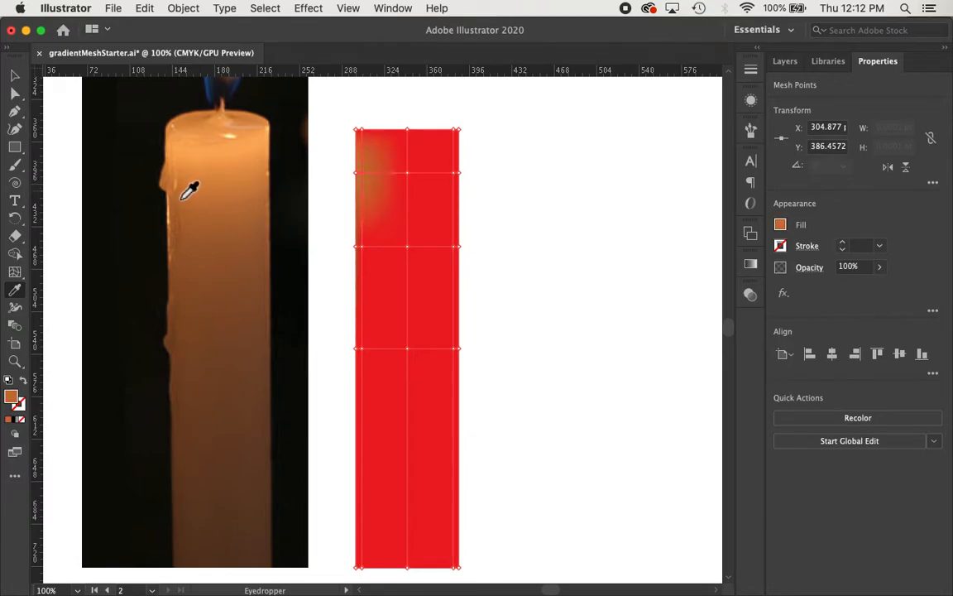
pyautogui.click(230, 159)
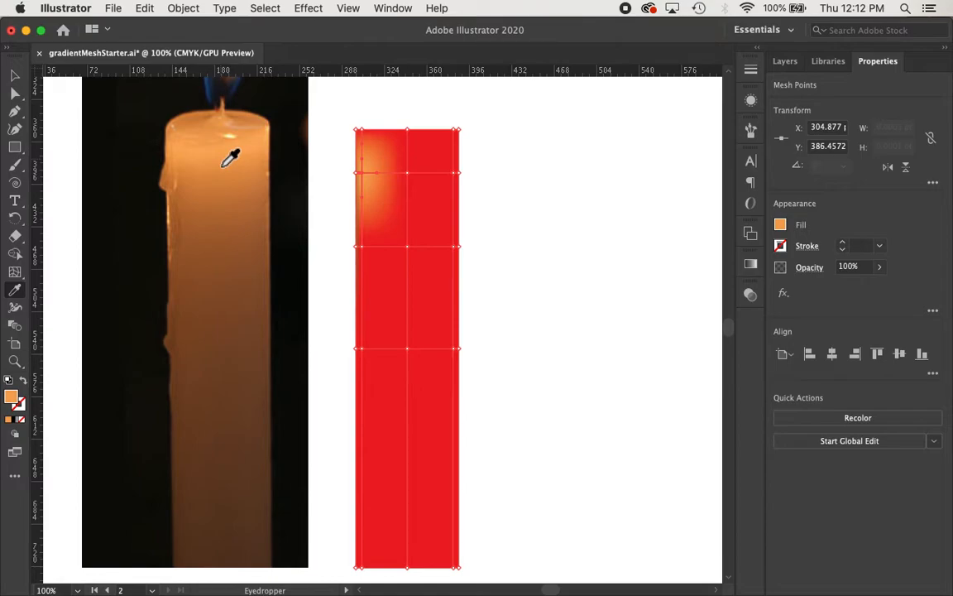
# - Color the mesh points along the candle shape's bottom edge dark brown, sampled from the base of the photo candle
pyautogui.keyDown('super'); pyautogui.click(356, 347); pyautogui.keyUp('super')
pyautogui.keyDown('super'); pyautogui.click(356, 567); pyautogui.keyUp('super')
pyautogui.click(203, 562)
pyautogui.keyDown('super'); pyautogui.click(407, 568); pyautogui.keyUp('super')
pyautogui.keyDown('shift'); pyautogui.keyDown('super'); pyautogui.click(362, 568); pyautogui.keyUp('super'); pyautogui.keyUp('shift')
pyautogui.keyDown('shift'); pyautogui.keyDown('super'); pyautogui.click(455, 569); pyautogui.keyUp('super'); pyautogui.keyUp('shift')
pyautogui.keyDown('shift'); pyautogui.keyDown('super'); pyautogui.click(459, 569); pyautogui.keyUp('super'); pyautogui.keyUp('shift')
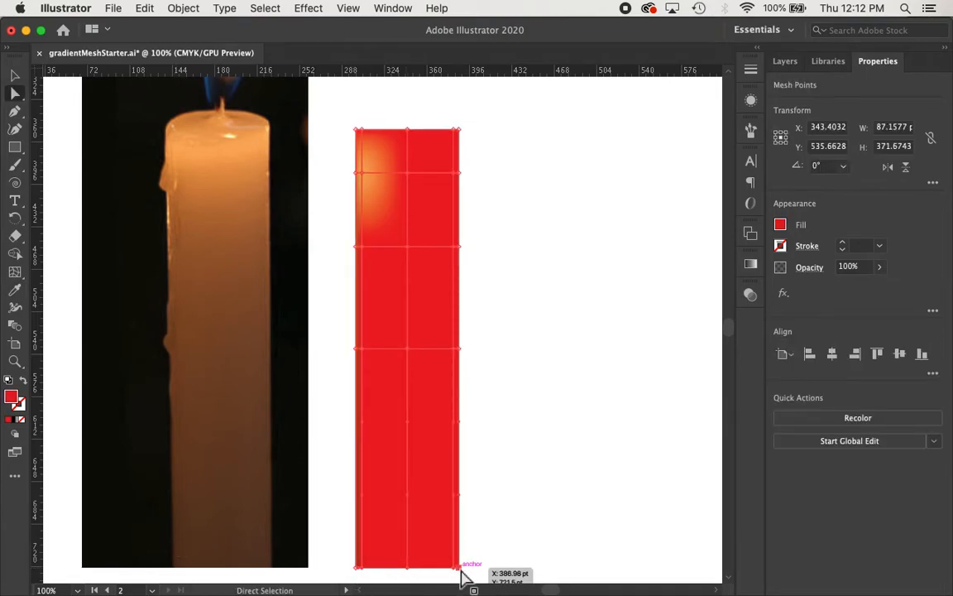
pyautogui.click(217, 561)
# - Color the points of the candle mesh's middle row with browns sampled from the same height on the photo candle
pyautogui.keyDown('super'); pyautogui.click(409, 495); pyautogui.keyUp('super')
pyautogui.keyDown('super'); pyautogui.click(407, 349); pyautogui.keyUp('super')
pyautogui.click(221, 350)
pyautogui.keyDown('super'); pyautogui.click(363, 348); pyautogui.keyUp('super')
pyautogui.click(178, 363)
pyautogui.keyDown('super'); pyautogui.click(453, 348); pyautogui.keyUp('super')
pyautogui.click(245, 353)
pyautogui.keyDown('super'); pyautogui.click(461, 349); pyautogui.keyUp('super')
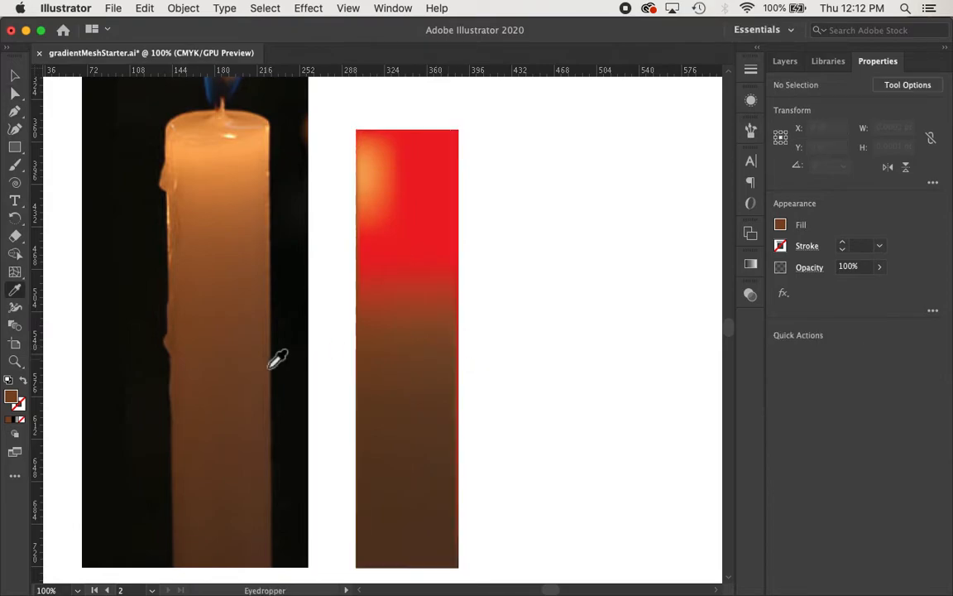
# - Color the mesh points in the row above the middle with browns sampled from the matching height on the photo candle
pyautogui.keyDown('super'); pyautogui.click(407, 246); pyautogui.keyUp('super')
pyautogui.click(220, 253)
pyautogui.keyDown('super'); pyautogui.click(363, 247); pyautogui.keyUp('super')
pyautogui.click(181, 261)
pyautogui.keyDown('super'); pyautogui.click(453, 246); pyautogui.keyUp('super')
pyautogui.click(252, 255)
pyautogui.keyDown('super'); pyautogui.click(461, 247); pyautogui.keyUp('super')
pyautogui.keyDown('super'); pyautogui.click(459, 247); pyautogui.keyUp('super')
pyautogui.click(266, 258)
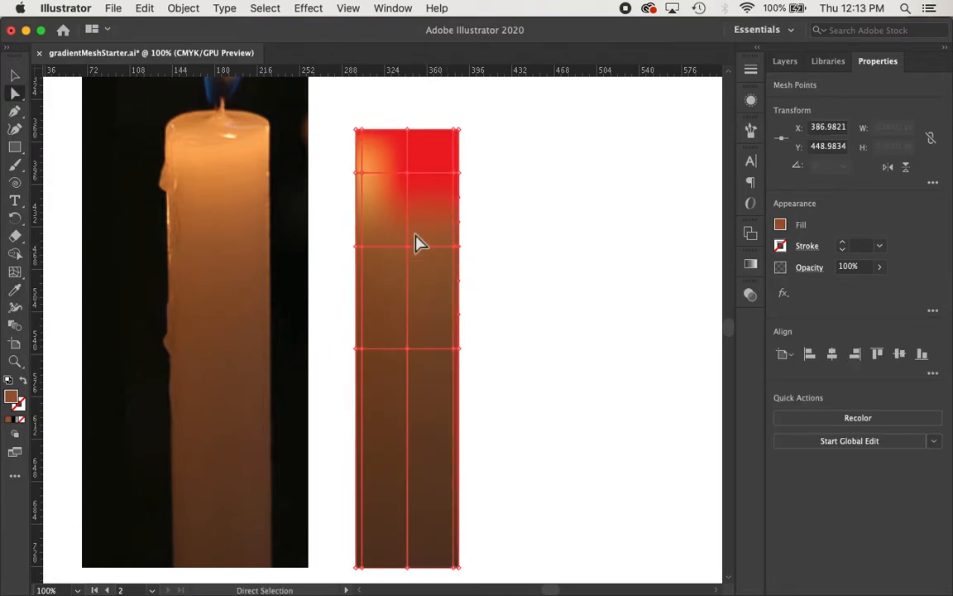
# - Color the center and right mesh points of the row nearest the top with oranges sampled from the upper photo candle
pyautogui.keyDown('super'); pyautogui.click(407, 172); pyautogui.keyUp('super')
pyautogui.click(222, 181)
pyautogui.keyDown('super'); pyautogui.click(453, 172); pyautogui.keyUp('super')
pyautogui.click(254, 179)
pyautogui.keyDown('super'); pyautogui.click(460, 173); pyautogui.keyUp('super')
pyautogui.keyDown('super'); pyautogui.click(460, 173); pyautogui.keyUp('super')
pyautogui.click(269, 183)
# - Color the mesh points along the candle shape's top edge with light oranges sampled from below the photo candle's rim
pyautogui.keyDown('super'); pyautogui.click(357, 130); pyautogui.keyUp('super')
pyautogui.click(173, 128)
pyautogui.keyDown('super'); pyautogui.click(364, 131); pyautogui.keyUp('super')
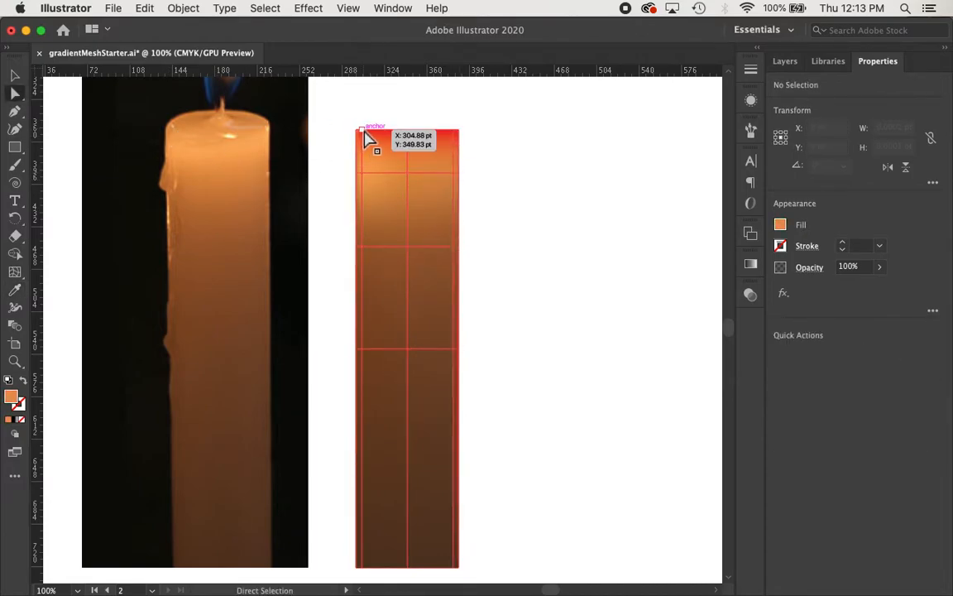
pyautogui.keyDown('super'); pyautogui.click(362, 130); pyautogui.keyUp('super')
pyautogui.click(184, 154)
pyautogui.keyDown('super'); pyautogui.click(407, 130); pyautogui.keyUp('super')
pyautogui.click(216, 162)
pyautogui.keyDown('super'); pyautogui.click(453, 129); pyautogui.keyUp('super')
pyautogui.keyDown('super'); pyautogui.click(456, 130); pyautogui.keyUp('super')
pyautogui.click(257, 157)
pyautogui.keyDown('super'); pyautogui.click(543, 269); pyautogui.keyUp('super')
# - Recolor the center mesh points of the middle row and the row above with orange-browns sampled higher on the photo candle
pyautogui.press('super+minus')
pyautogui.keyDown('super'); pyautogui.click(402, 349); pyautogui.keyUp('super')
pyautogui.keyDown('super'); pyautogui.click(398, 345); pyautogui.keyUp('super')
pyautogui.click(273, 300)
pyautogui.keyDown('super'); pyautogui.click(397, 276); pyautogui.keyUp('super')
pyautogui.click(273, 273)
# - Recolor the inner left and right mesh points of the middle row and the row above with an orange-brown from the photo candle
pyautogui.keyDown('super'); pyautogui.click(368, 345); pyautogui.keyUp('super')
pyautogui.keyDown('shift'); pyautogui.keyDown('super'); pyautogui.click(368, 277); pyautogui.keyUp('super'); pyautogui.keyUp('shift')
pyautogui.keyDown('shift'); pyautogui.keyDown('super'); pyautogui.click(427, 277); pyautogui.keyUp('super'); pyautogui.keyUp('shift')
pyautogui.keyDown('shift'); pyautogui.keyDown('super'); pyautogui.click(429, 344); pyautogui.keyUp('super'); pyautogui.keyUp('shift')
pyautogui.click(300, 345)
pyautogui.click(271, 297)
# - Select the inner left and right mesh points of the row above the middle row, and check the candle body's coloring against the photo
pyautogui.press('v')
pyautogui.click(560, 303)
pyautogui.press('a')
pyautogui.click(428, 278)
pyautogui.click(429, 278)
pyautogui.keyDown('shift'); pyautogui.click(368, 278); pyautogui.keyUp('shift')
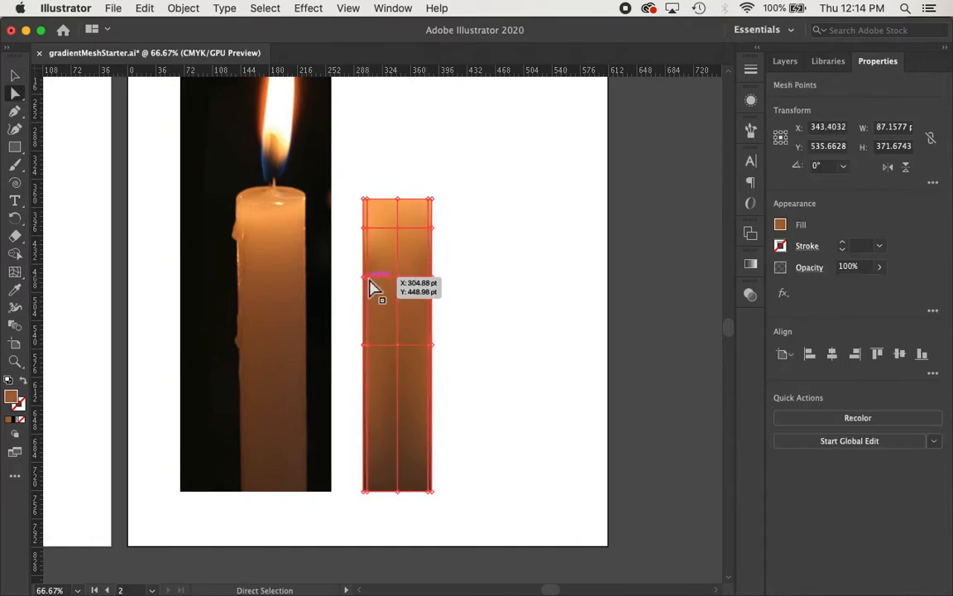
pyautogui.press('v')
pyautogui.click(533, 310)
pyautogui.press('super+plus')
pyautogui.press('super+plus')
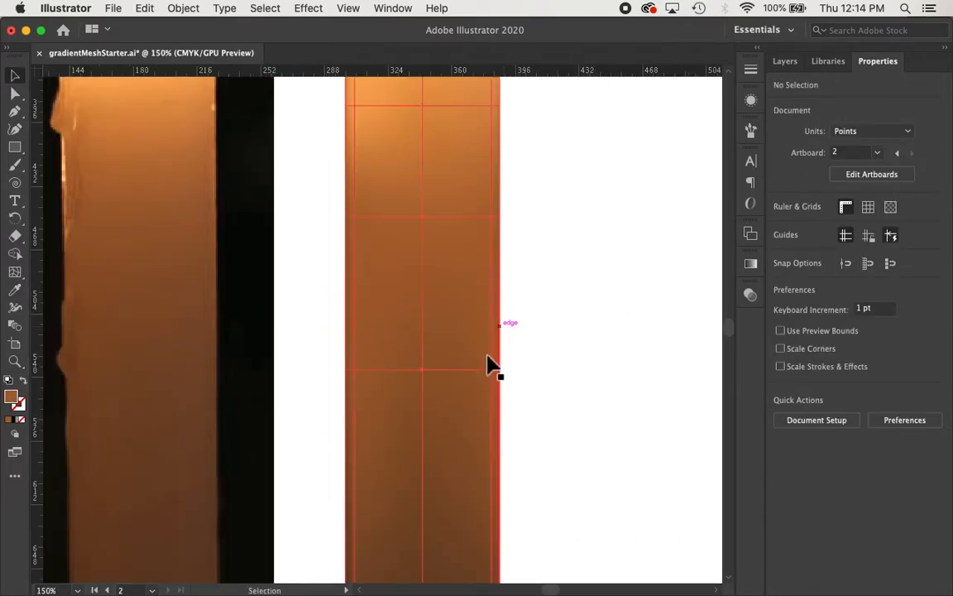
pyautogui.click(502, 379)
pyautogui.click(309, 380)
pyautogui.press('super+minus')
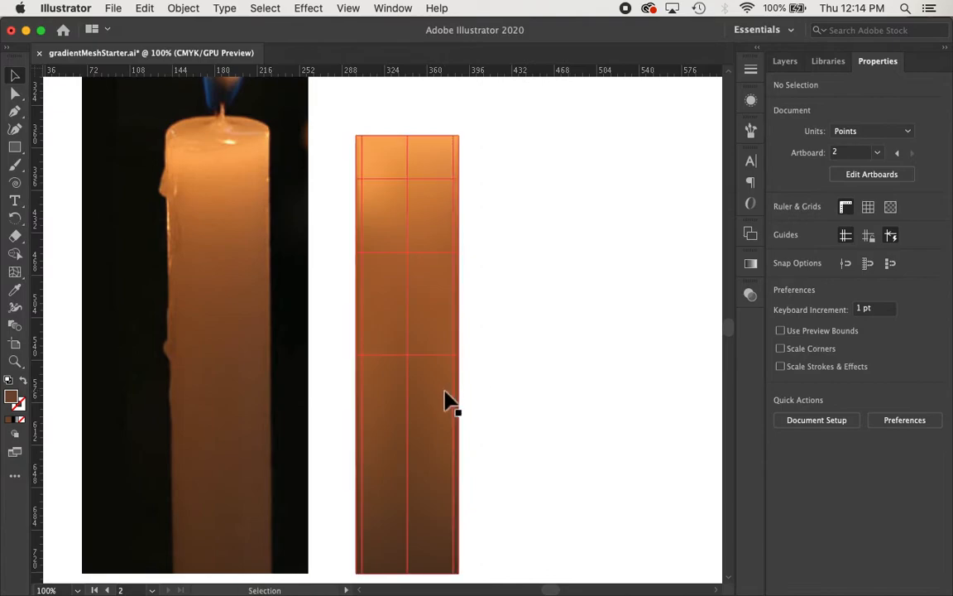
pyautogui.press('a')
pyautogui.press('super+minus')
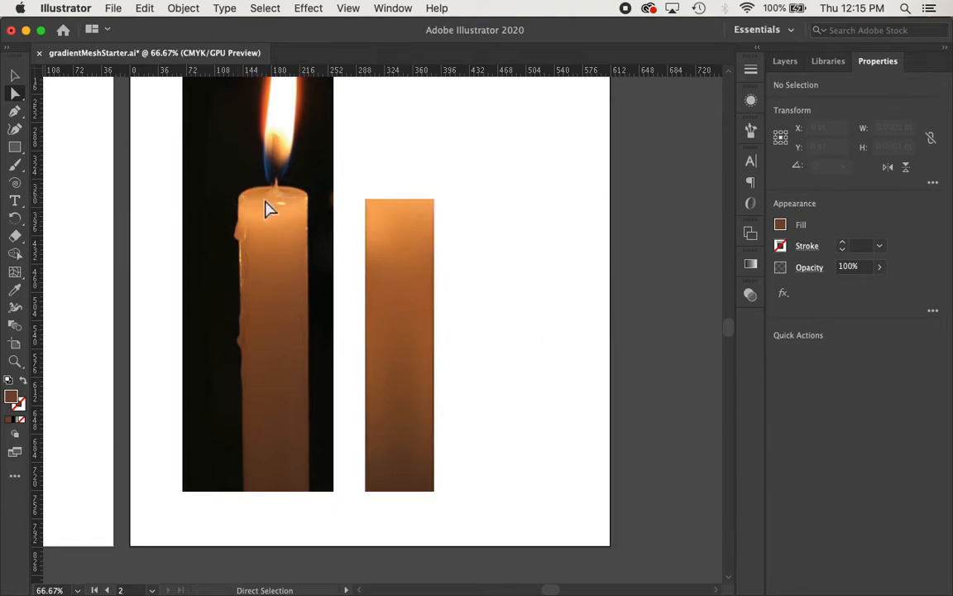
# - Draw an ellipse about 85 × 28 pt over the photo candle's rim and move it onto the top of the mesh candle
pyautogui.press('l')
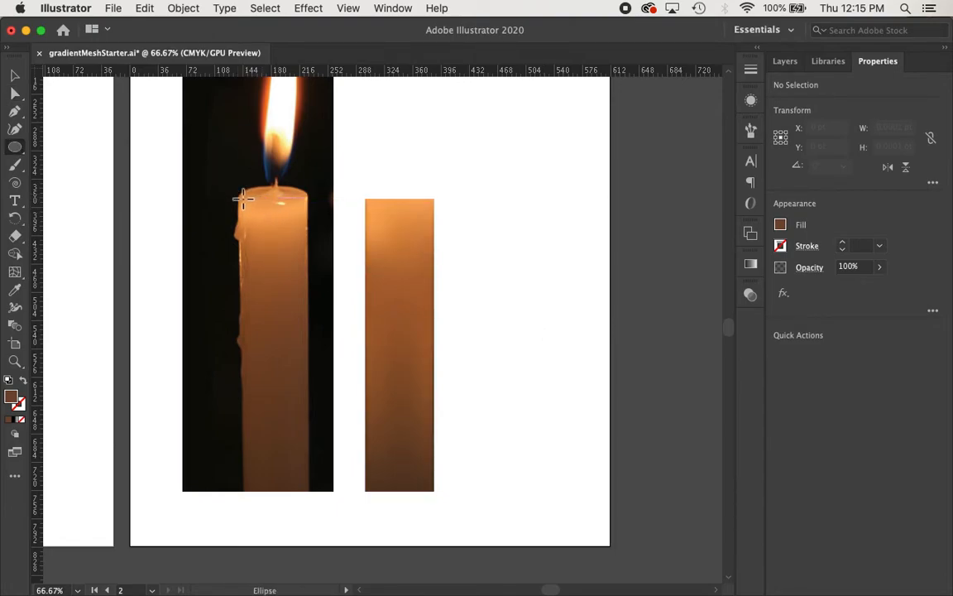
pyautogui.moveTo(239, 186); pyautogui.dragTo(310, 211)
pyautogui.press('v')
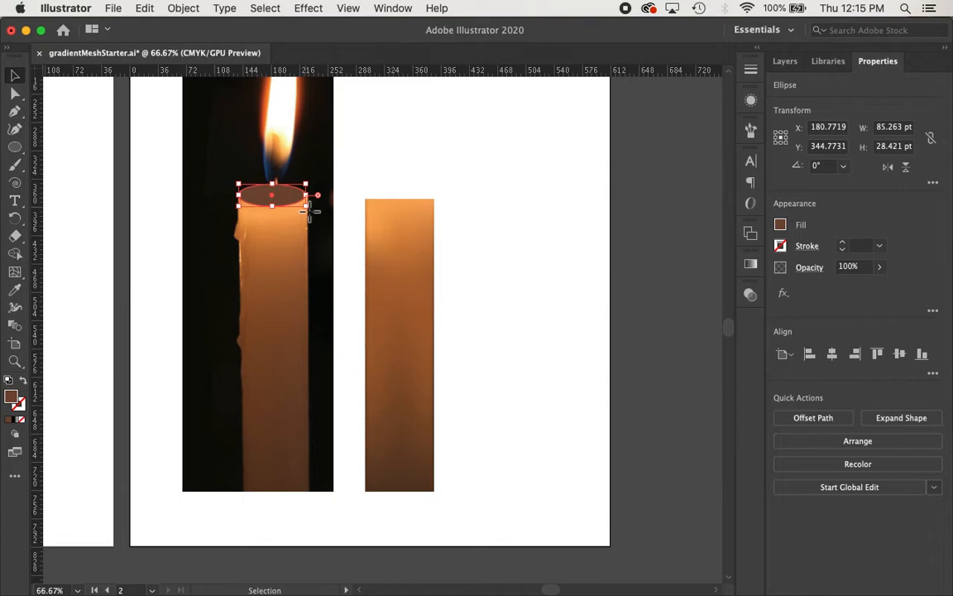
pyautogui.moveTo(291, 206); pyautogui.dragTo(422, 207)
pyautogui.click(496, 213)
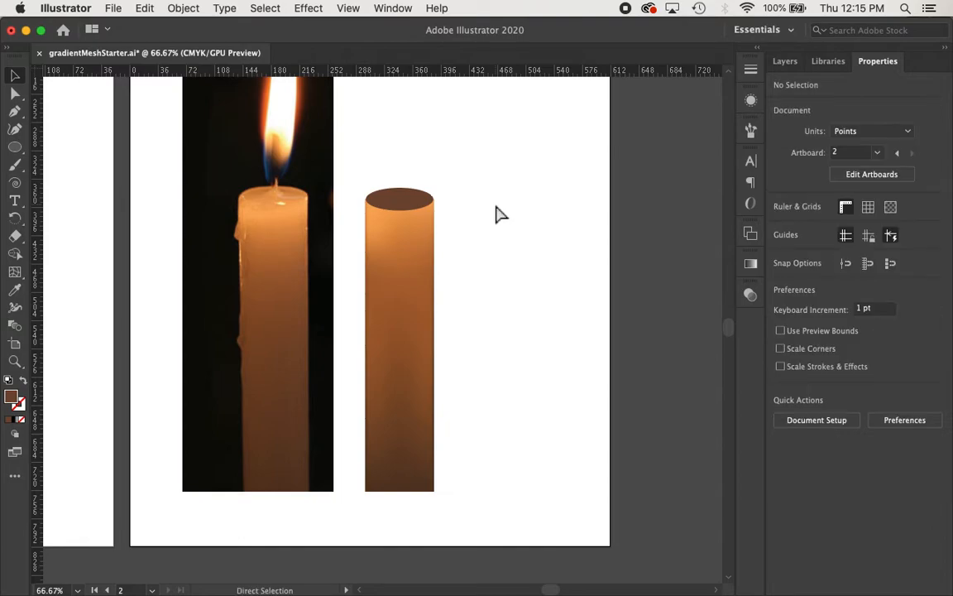
# - Align the ellipse with the candle body's left side and enlarge it to about 87 × 29 pt to span the full width
pyautogui.press('super+equal')
pyautogui.click(441, 170)
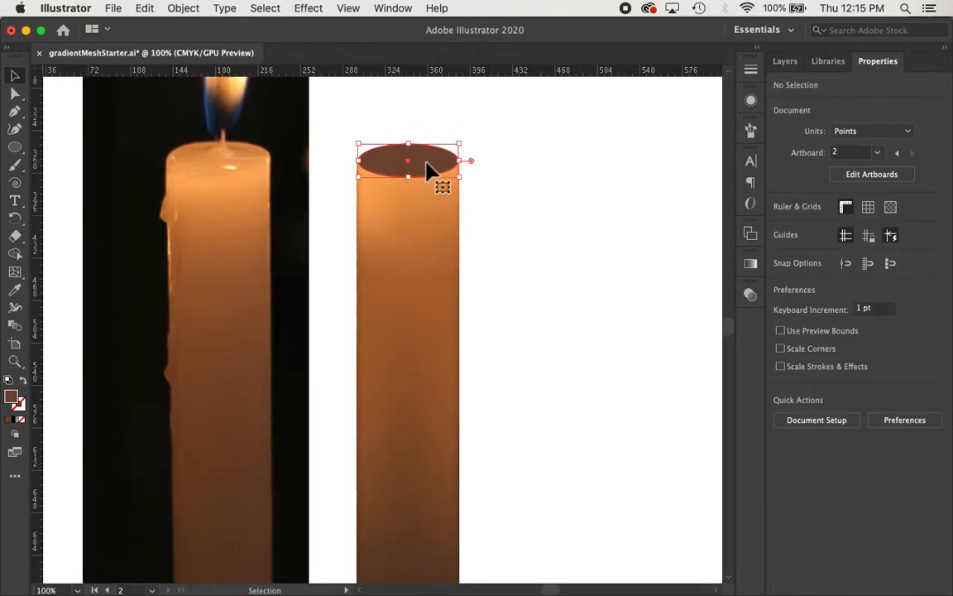
pyautogui.press('super+equal')
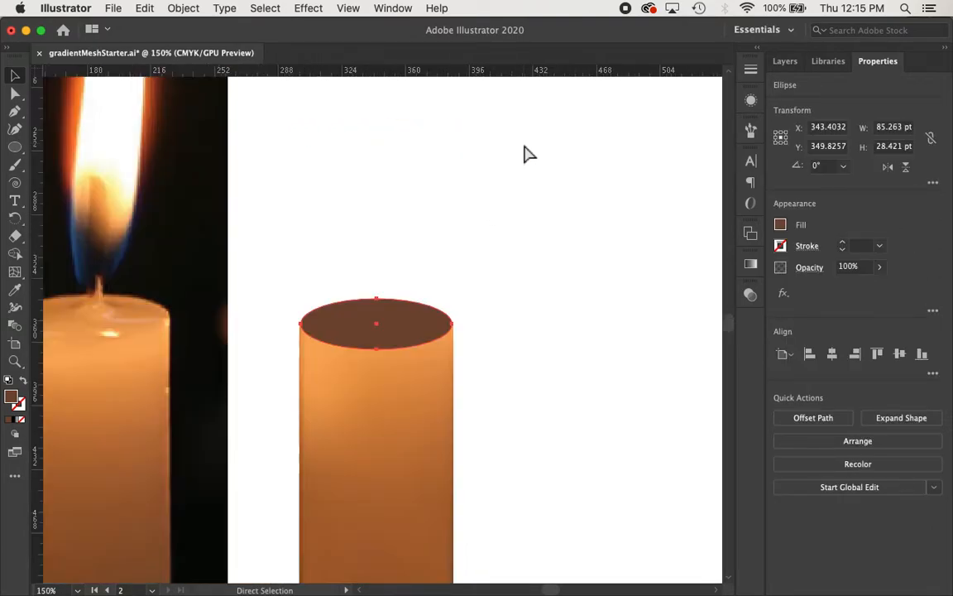
pyautogui.press('super+equal')
pyautogui.click(472, 293)
pyautogui.click(422, 323)
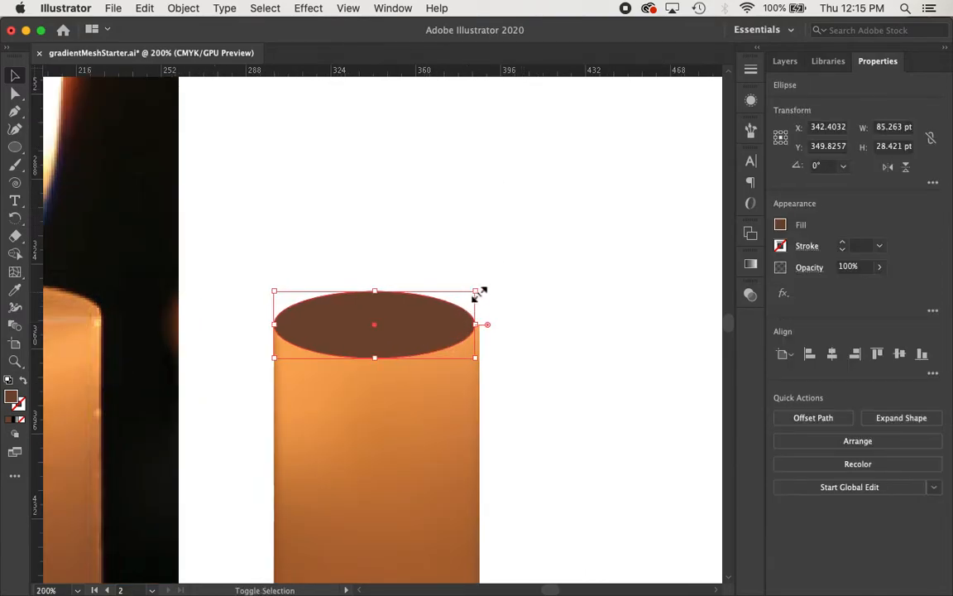
pyautogui.moveTo(478, 293); pyautogui.dragTo(485, 288)
pyautogui.click(560, 341)
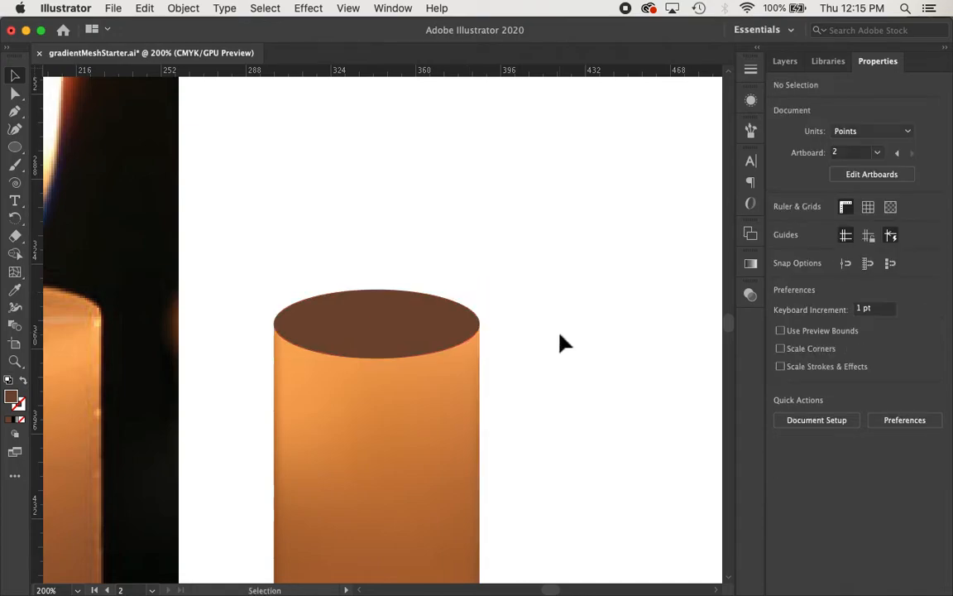
# - Convert the ellipse into a gradient mesh with 3 rows, 4 columns and a Flat appearance
pyautogui.press('super+minus')
pyautogui.press('super+minus')
pyautogui.hscroll(-5, 551, 332)
pyautogui.scroll(-3, 550, 331)
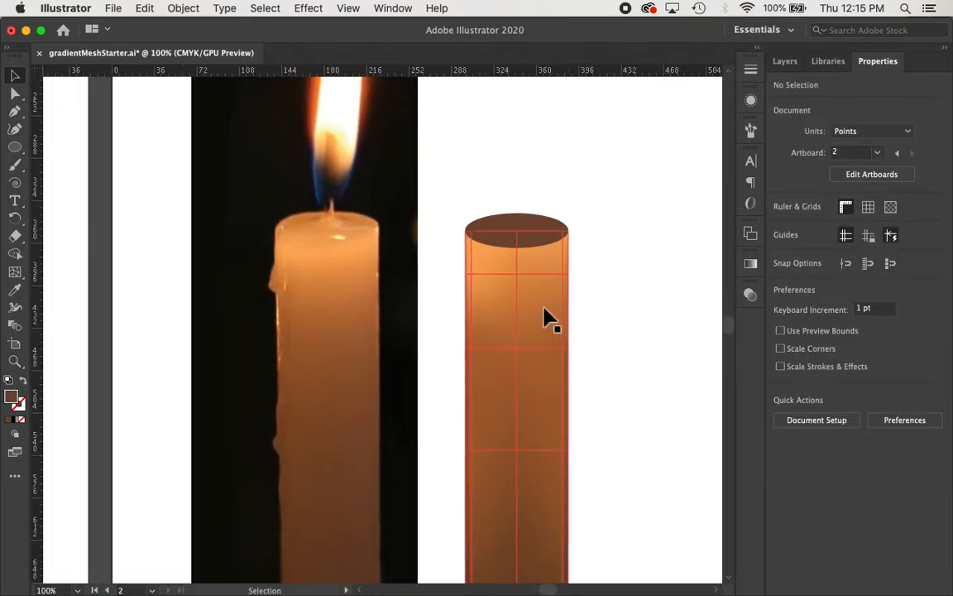
pyautogui.click(538, 236)
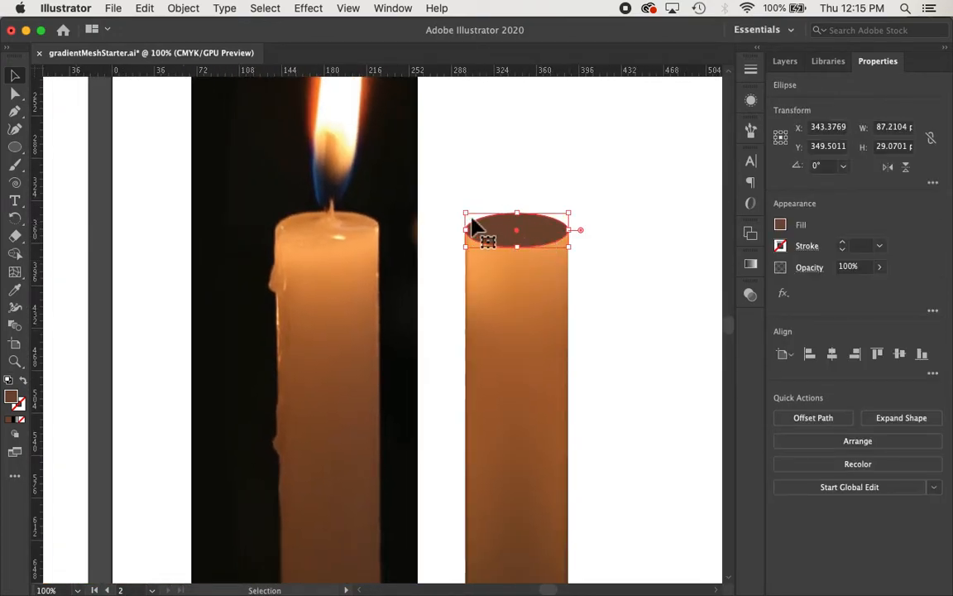
pyautogui.click(184, 8)
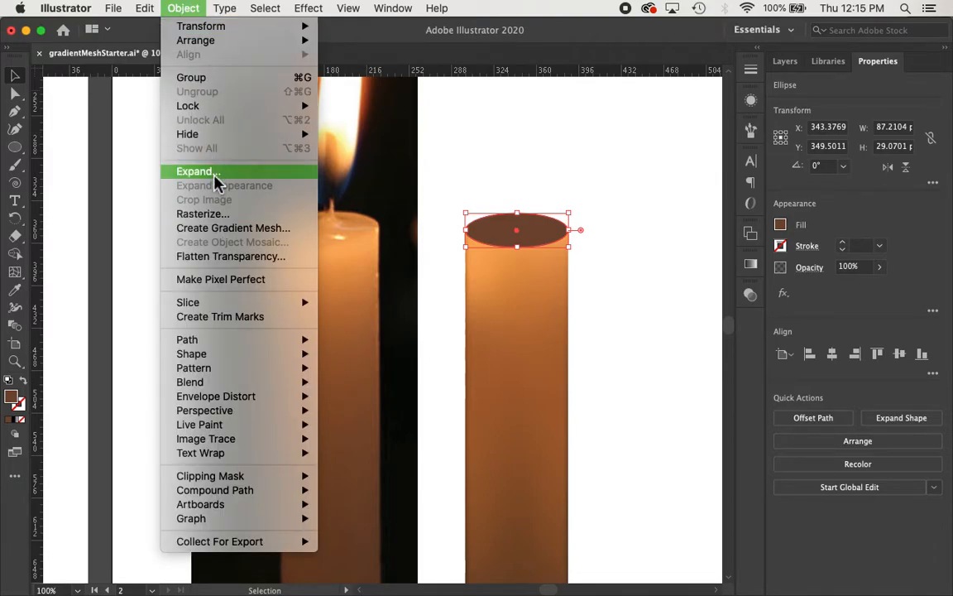
pyautogui.click(234, 236)
pyautogui.moveTo(548, 164); pyautogui.dragTo(273, 164)
pyautogui.write('3')
pyautogui.press('Tab')
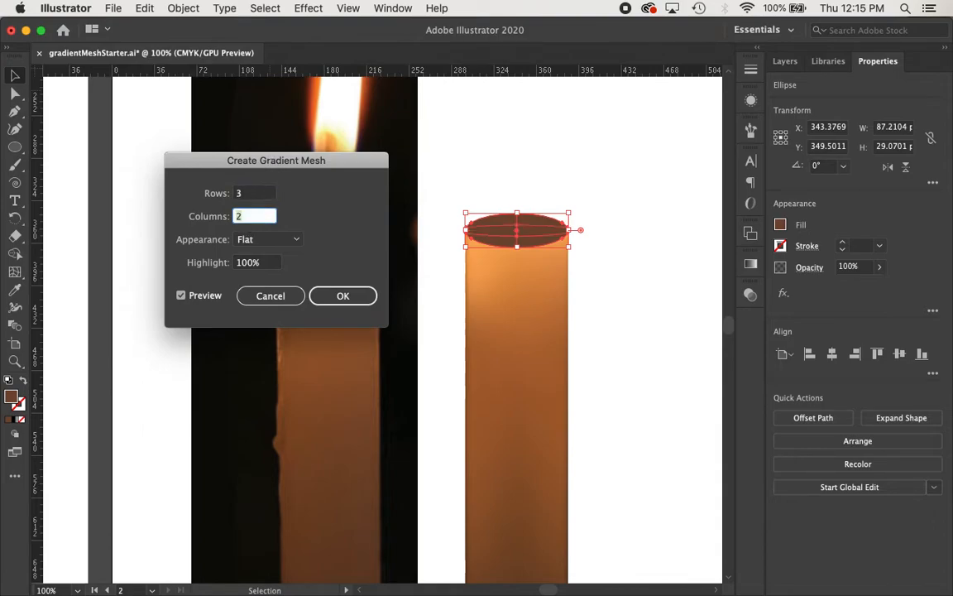
pyautogui.write('3')
pyautogui.press('Tab')
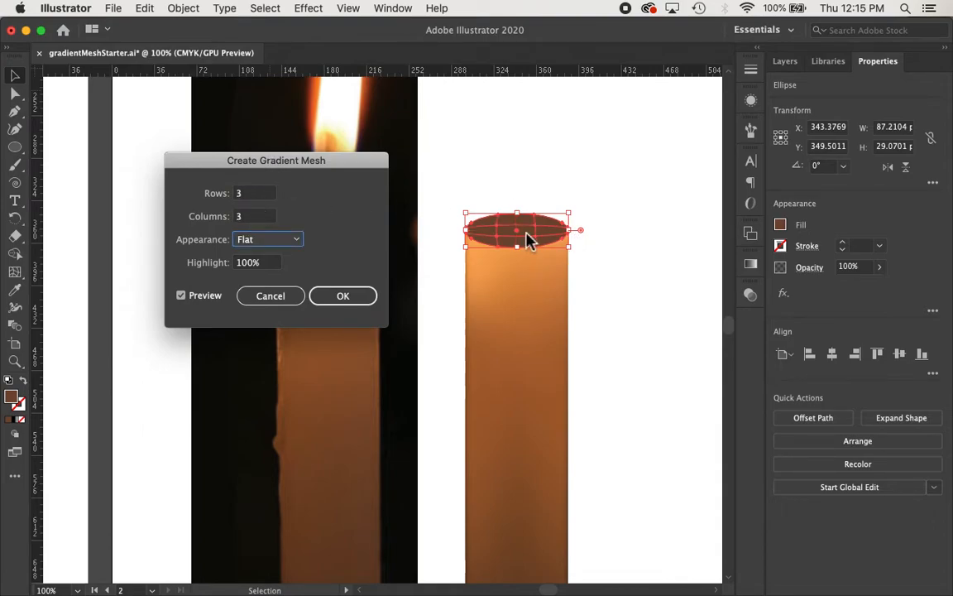
pyautogui.click(248, 217)
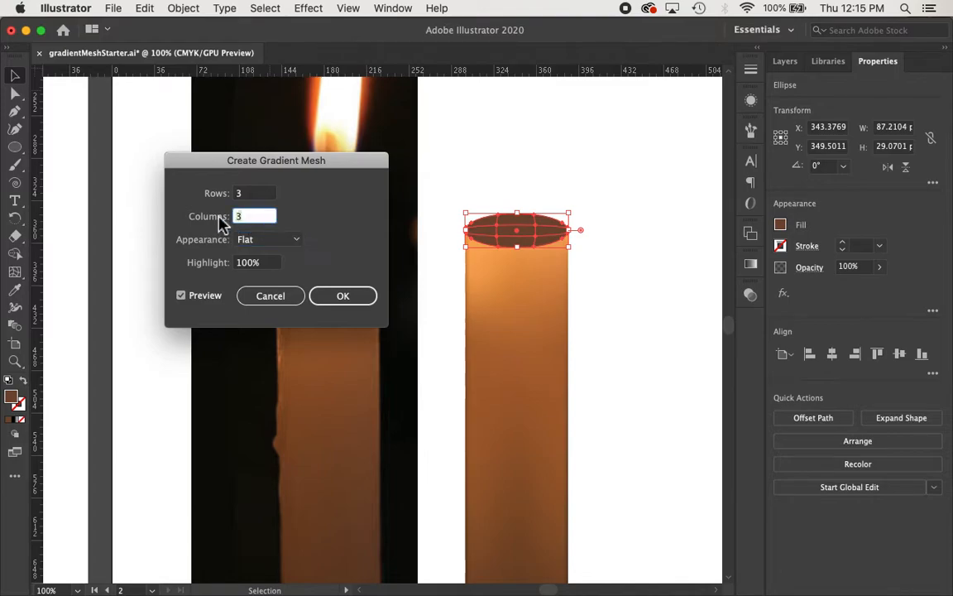
pyautogui.write('4')
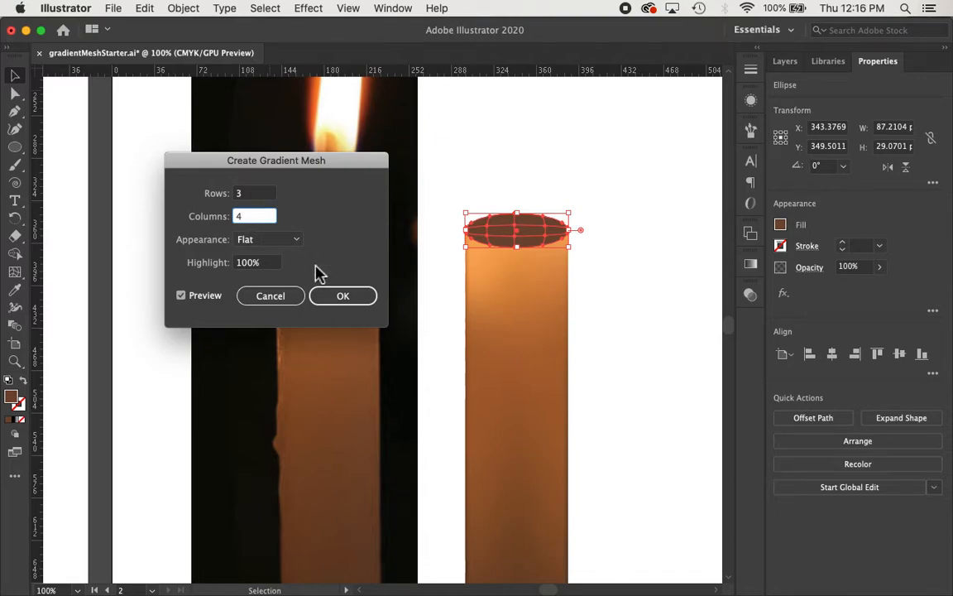
pyautogui.click(344, 302)
# - Color the two front-left rim points of the ellipse mesh with an orange sampled from the photo candle's front-left rim
pyautogui.press('a')
pyautogui.press('super+equal')
pyautogui.press('v')
pyautogui.hscroll(-5, 613, 256)
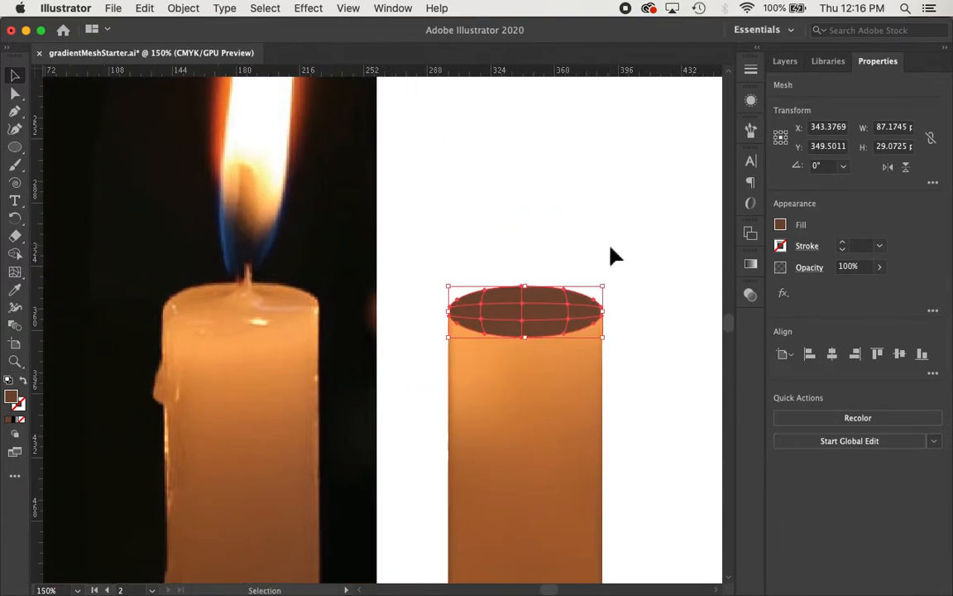
pyautogui.press('a')
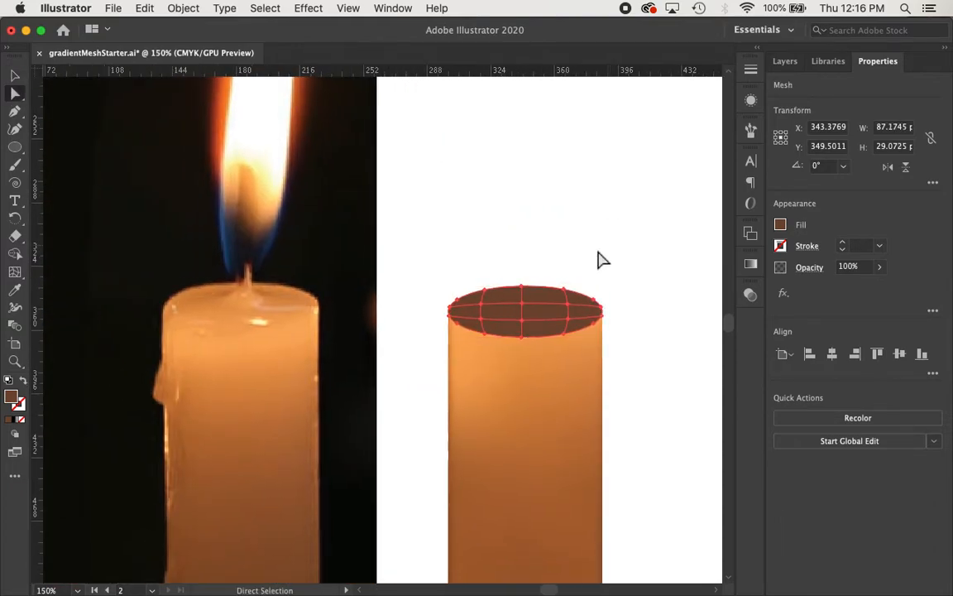
pyautogui.click(486, 335)
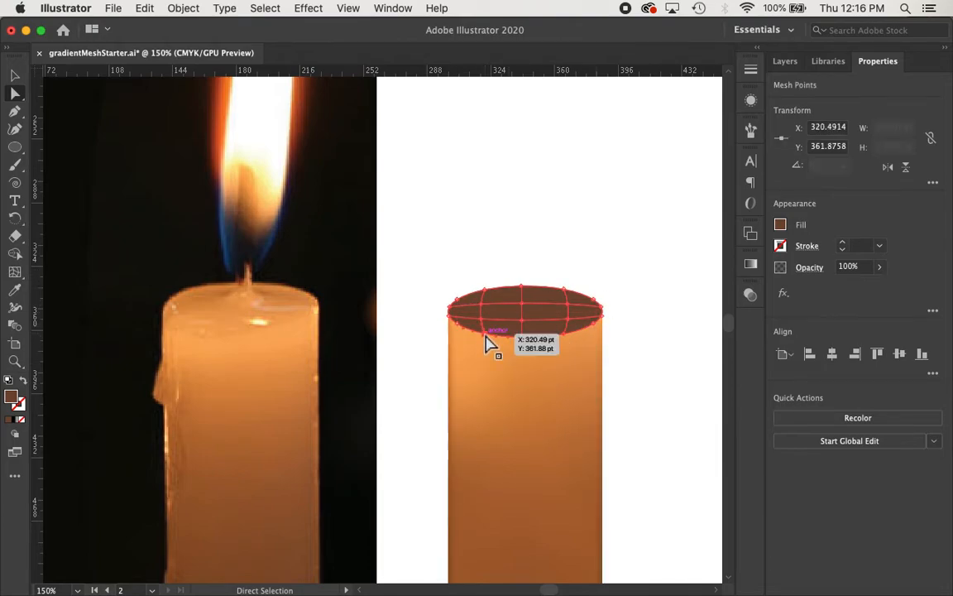
pyautogui.press('i')
pyautogui.click(189, 324)
pyautogui.press('a')
pyautogui.click(458, 323)
pyautogui.press('i')
pyautogui.click(189, 325)
# - Color the ellipse's lower left-end point and inner left point with oranges sampled from the photo candle's top surface
pyautogui.press('a')
pyautogui.click(452, 320)
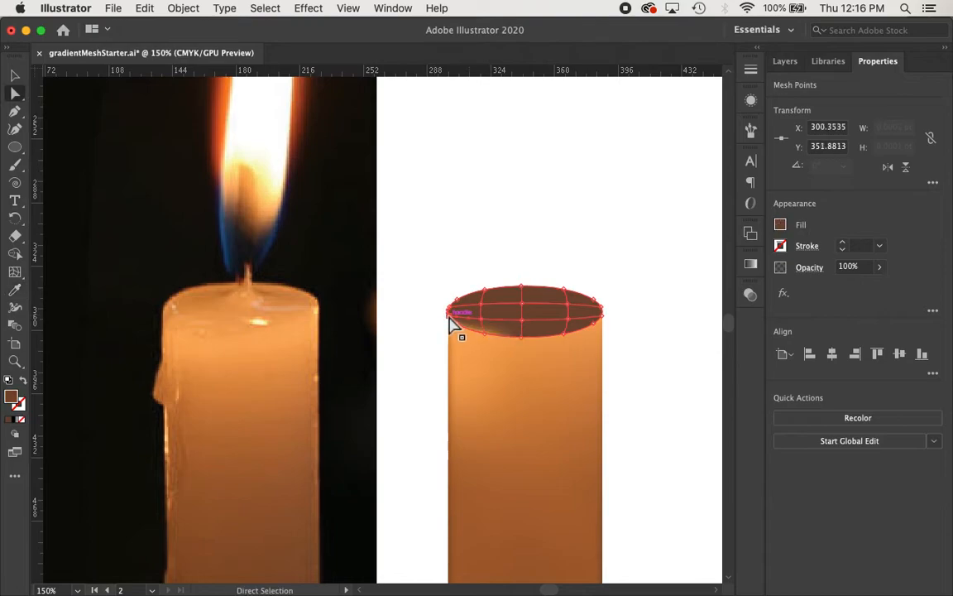
pyautogui.press('i')
pyautogui.click(211, 296)
pyautogui.press('a')
pyautogui.click(485, 314)
pyautogui.press('i')
pyautogui.click(242, 298)
# - Color the ellipse's front-center, front-right and lower right-end rim points with oranges sampled along the photo candle's front rim
pyautogui.press('a')
pyautogui.click(521, 336)
pyautogui.press('i')
pyautogui.click(239, 329)
pyautogui.press('a')
pyautogui.click(564, 335)
pyautogui.press('i')
pyautogui.click(277, 327)
pyautogui.press('a')
pyautogui.click(602, 316)
pyautogui.press('i')
pyautogui.click(295, 322)
# - Color the center and inner right points of the ellipse's lower mesh row with tones sampled from the photo candle's wax surface
pyautogui.press('a')
pyautogui.click(521, 320)
pyautogui.press('i')
pyautogui.click(236, 321)
pyautogui.press('a')
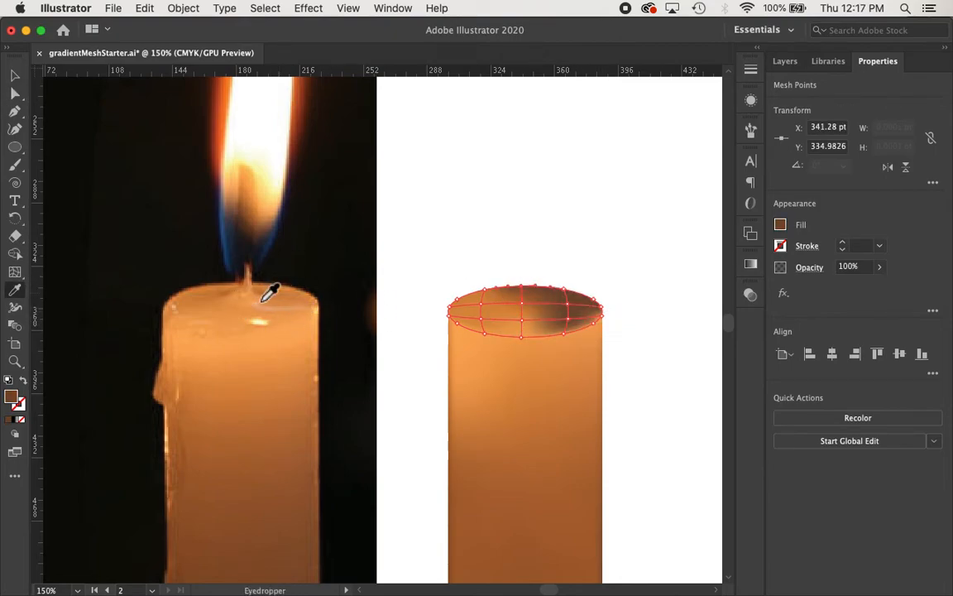
pyautogui.press('a')
pyautogui.click(569, 318)
pyautogui.press('i')
pyautogui.click(286, 305)
pyautogui.press('a')
pyautogui.click(568, 318)
pyautogui.press('i')
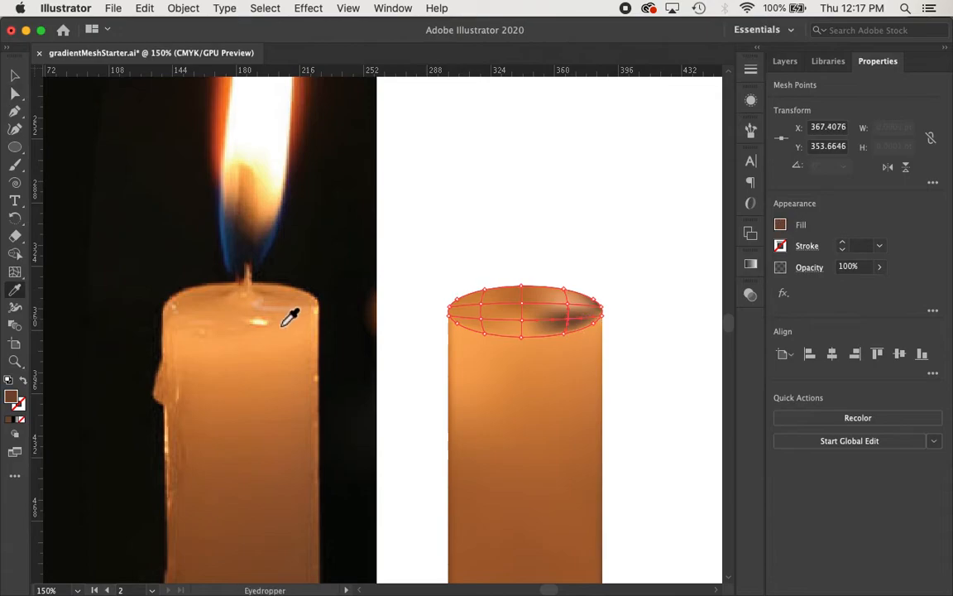
pyautogui.click(283, 323)
# - Color the ellipse's back-right rim point with the light orange sampled from the photo candle's right rim, and deselect the mesh
pyautogui.press('a')
pyautogui.click(593, 300)
pyautogui.press('i')
pyautogui.click(317, 300)
pyautogui.press('a')
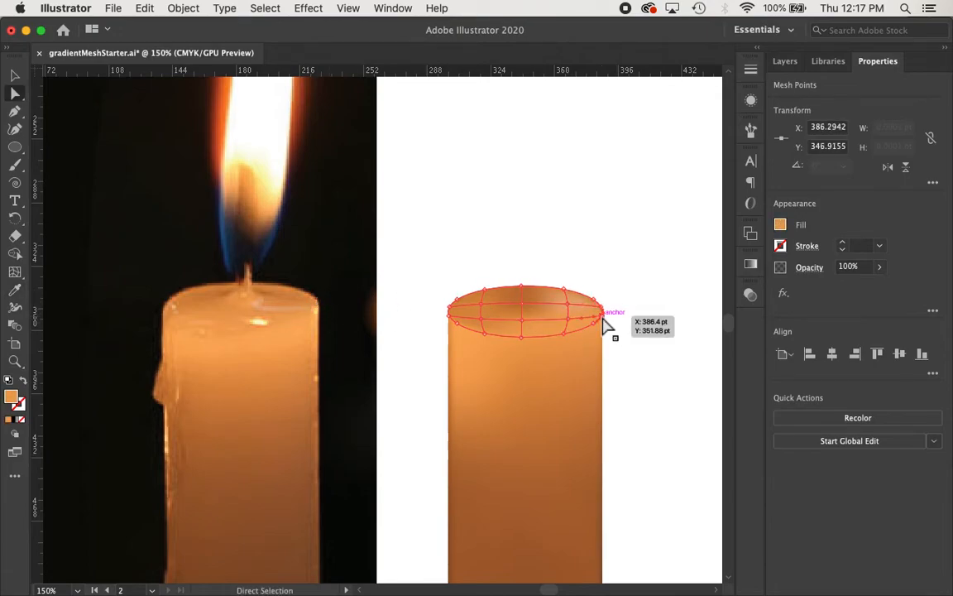
pyautogui.click(584, 254)
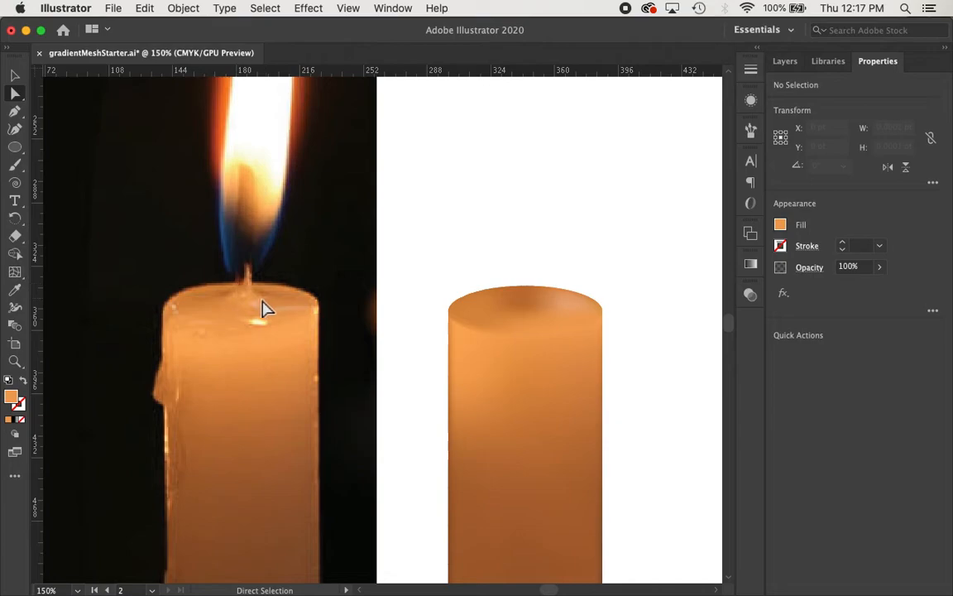
# - Move the center mesh points inside the ellipse up toward its back rim to shape the wax around the wick
pyautogui.click(521, 318)
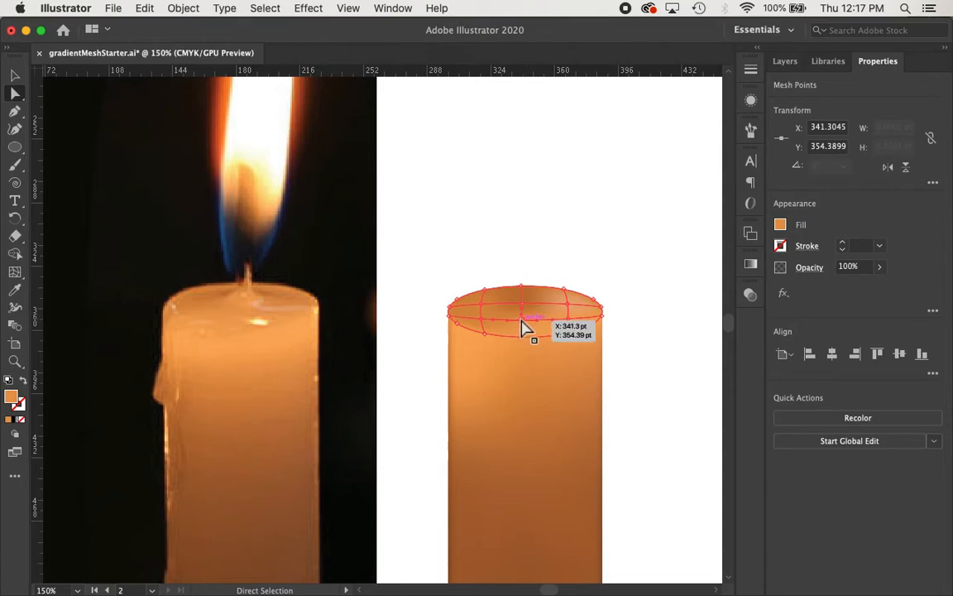
pyautogui.moveTo(522, 320)
pyautogui.mouseDown()
pyautogui.moveTo(523, 296)
pyautogui.moveTo(520, 308)
pyautogui.mouseUp()
pyautogui.click(554, 242)
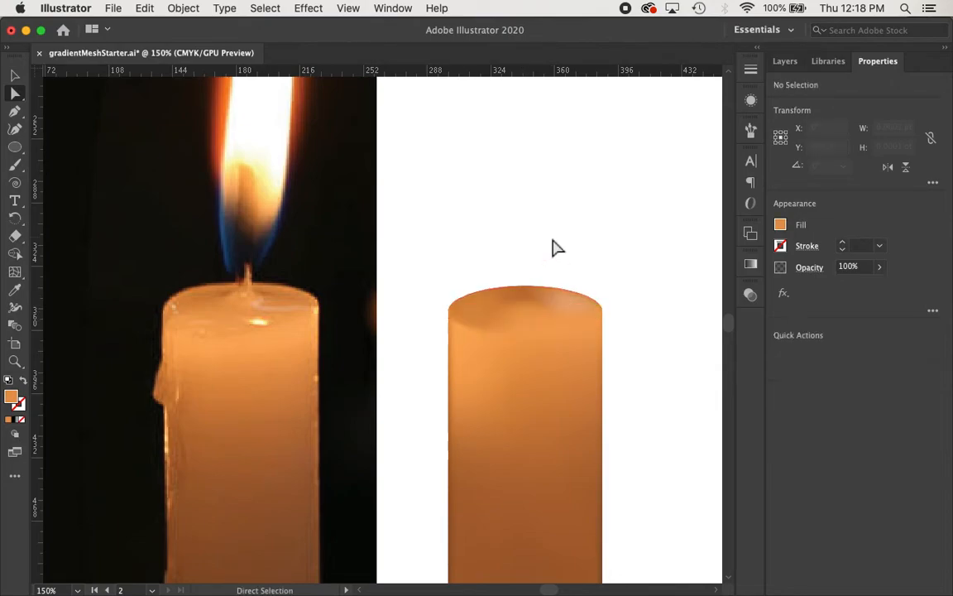
pyautogui.click(523, 318)
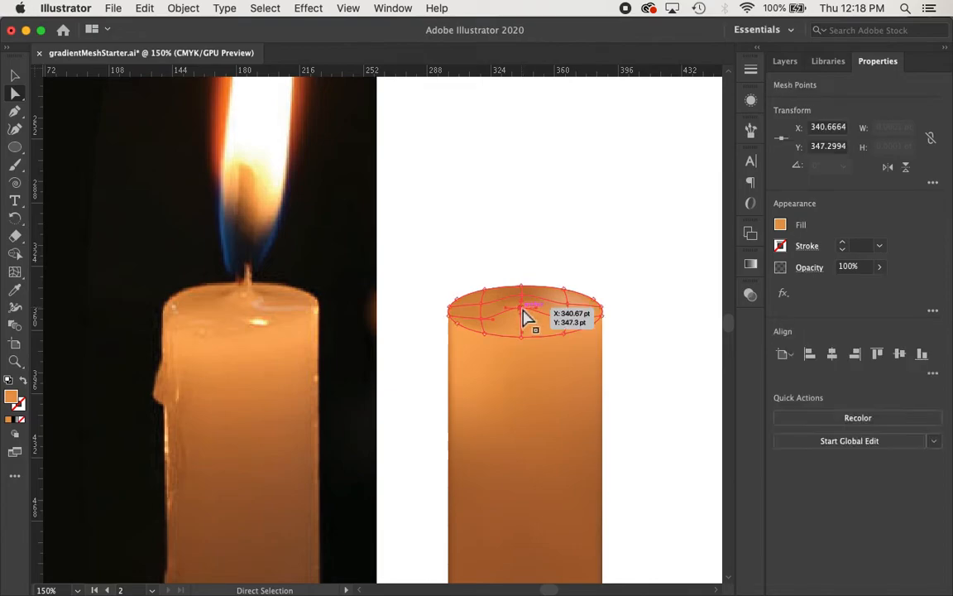
pyautogui.moveTo(525, 315); pyautogui.dragTo(523, 297)
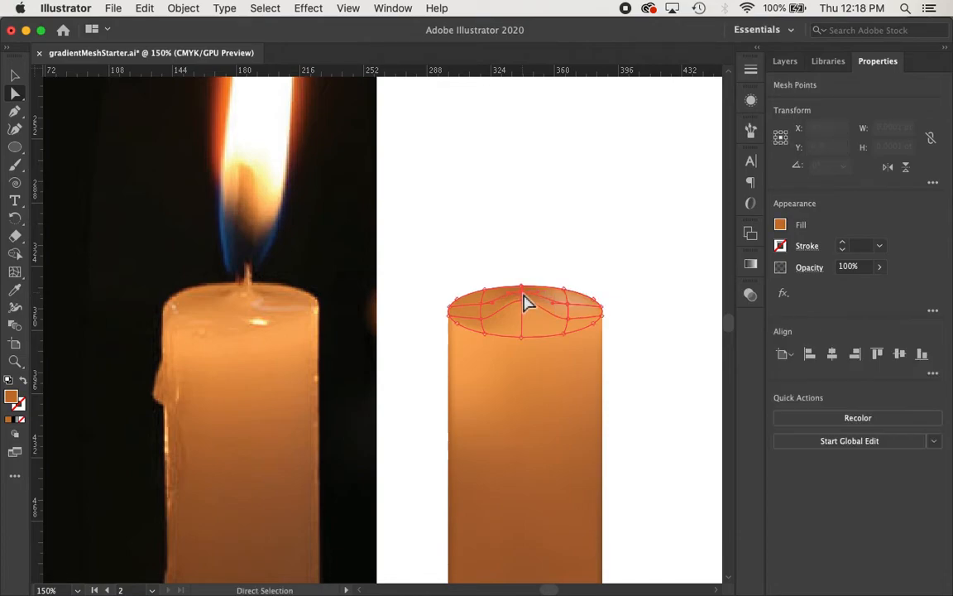
pyautogui.click(539, 254)
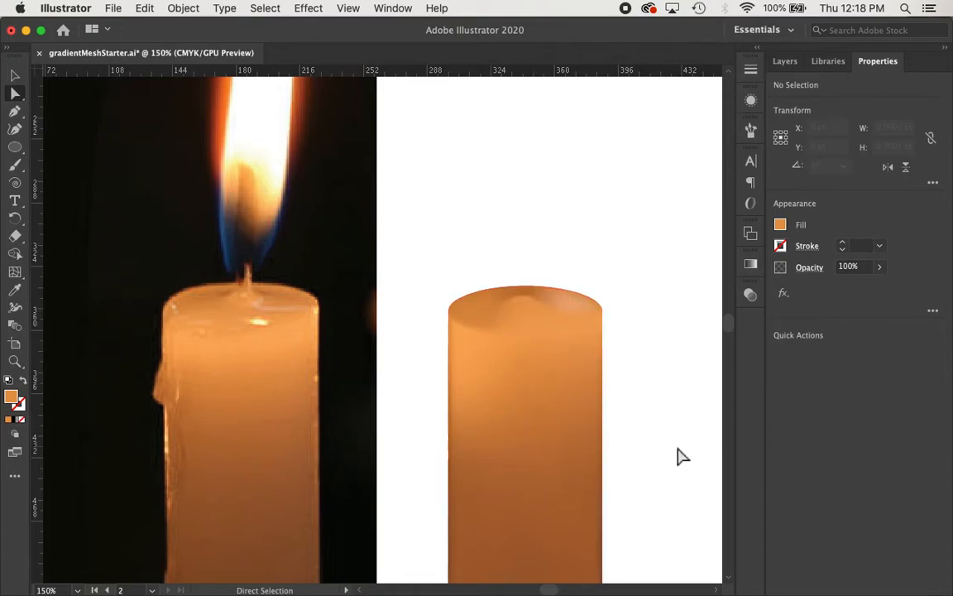
# - Fine-tune the center mesh point nearest the ellipse's back rim and deselect the mesh
pyautogui.moveTo(523, 293); pyautogui.dragTo(521, 294)
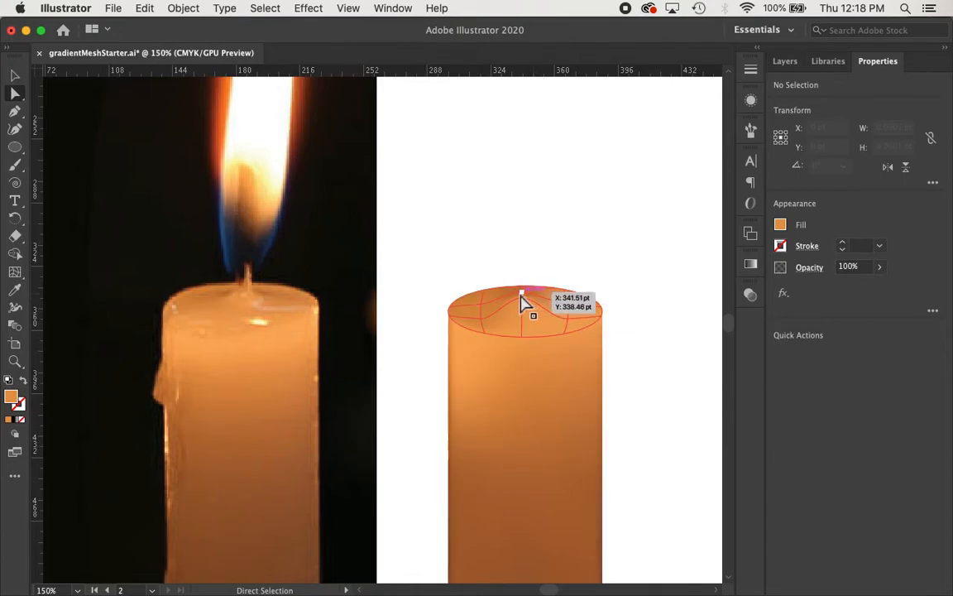
pyautogui.click(522, 297)
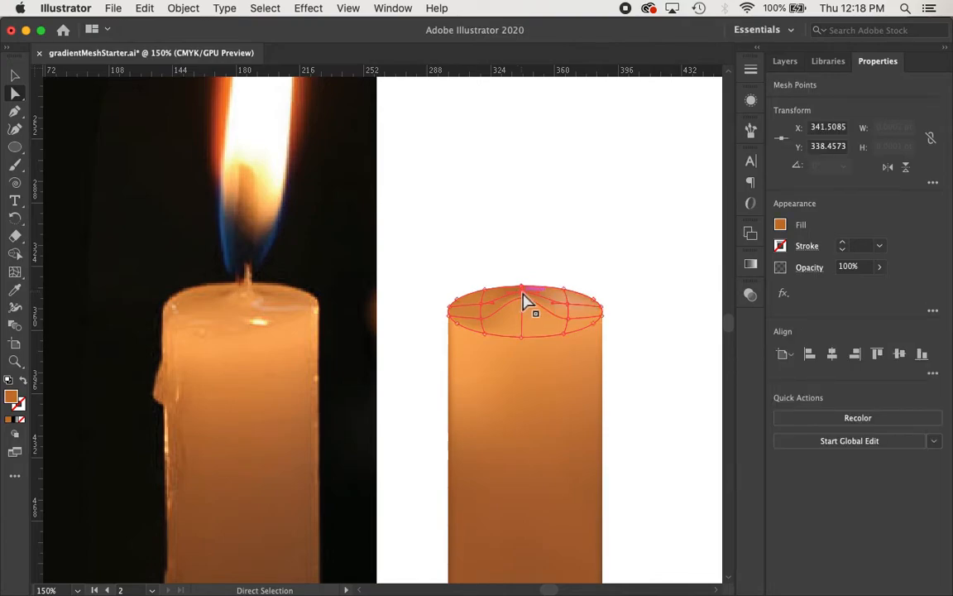
pyautogui.moveTo(524, 295); pyautogui.dragTo(524, 299)
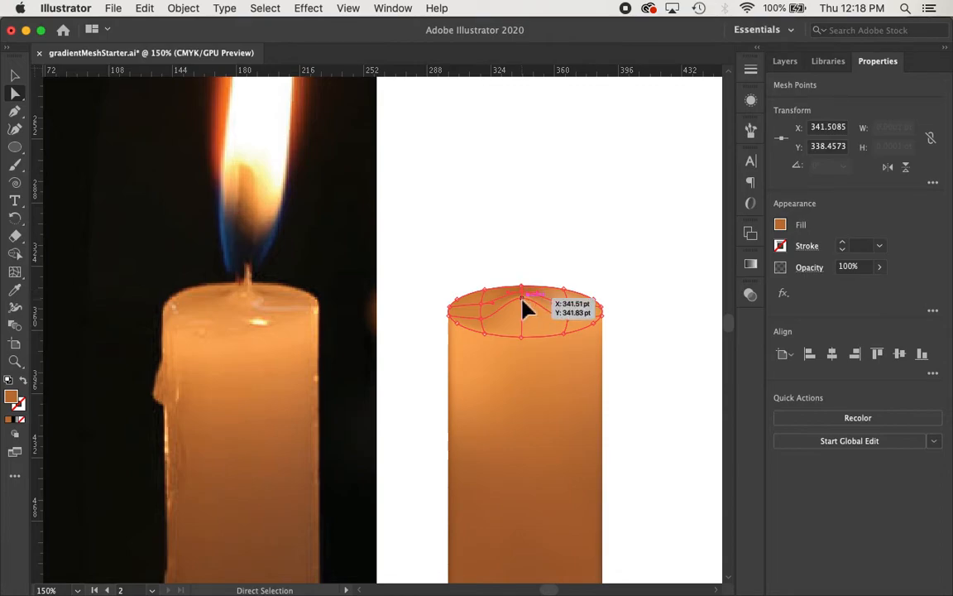
pyautogui.press('super+shift+a')
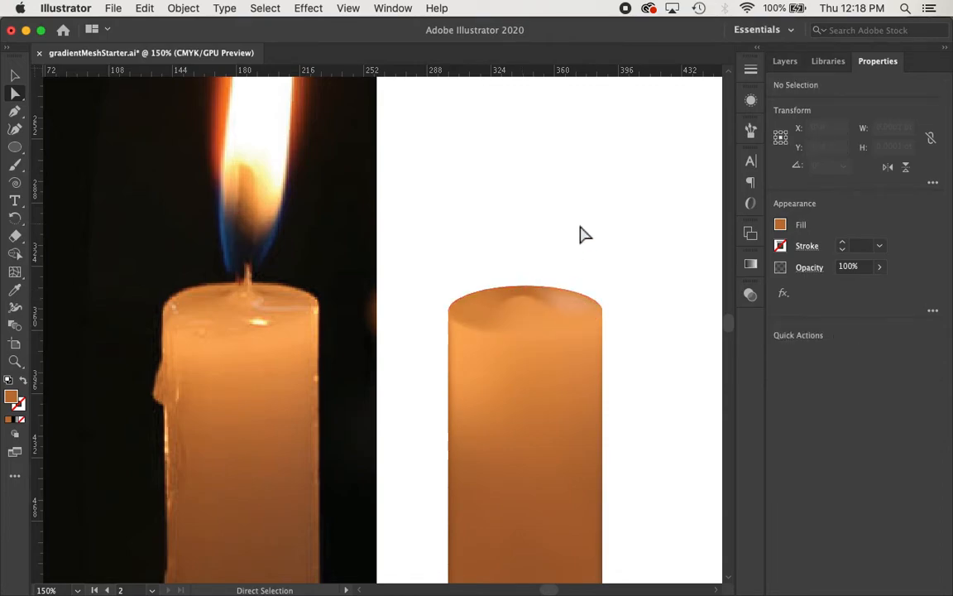
# - Move the center point of the candle body's second mesh row down to about Y 396 pt, shape its handles into a downward curve, and deselect
pyautogui.click(526, 377)
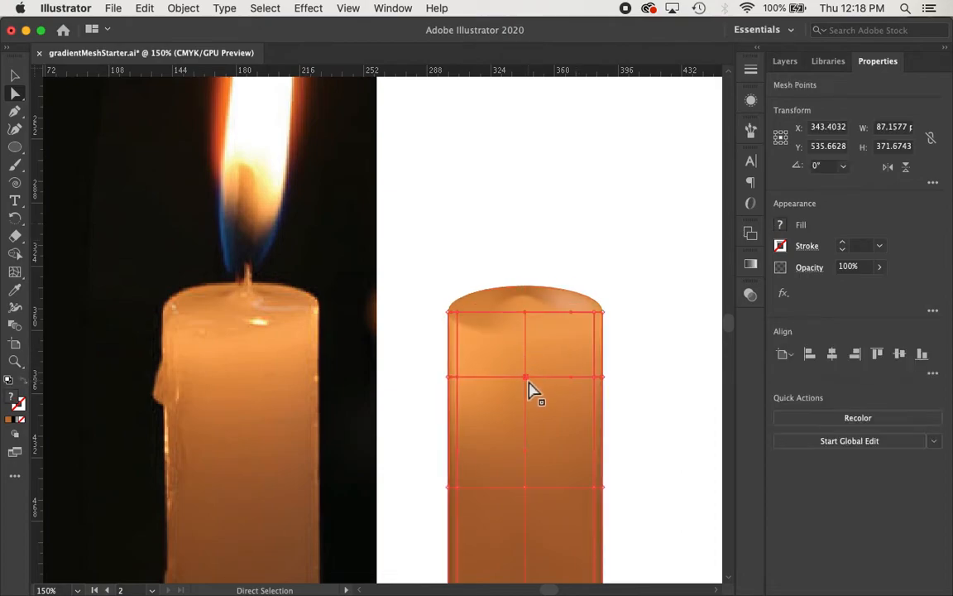
pyautogui.click(526, 379)
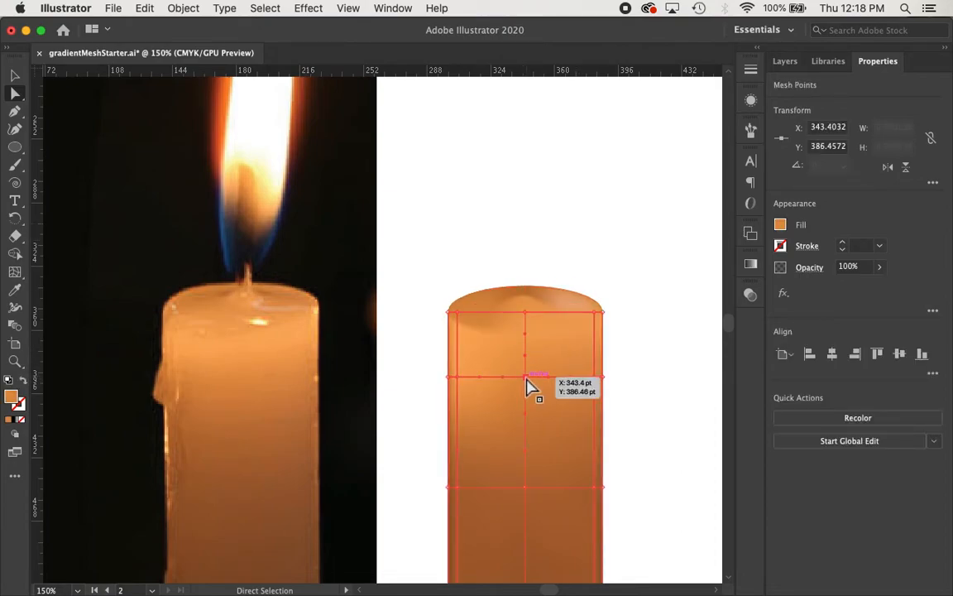
pyautogui.moveTo(527, 377); pyautogui.dragTo(572, 386)
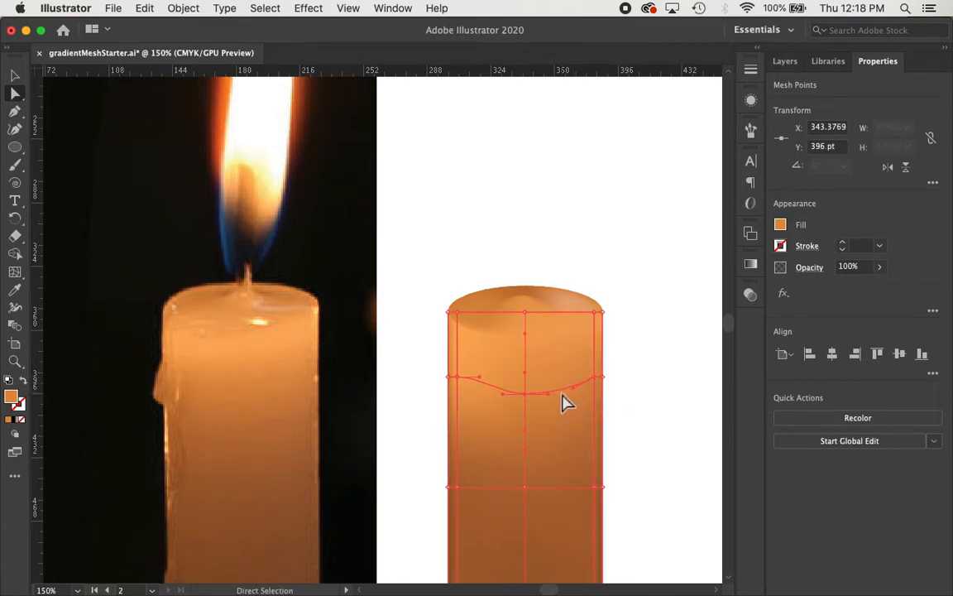
pyautogui.moveTo(480, 376); pyautogui.dragTo(477, 393)
pyautogui.click(672, 387)
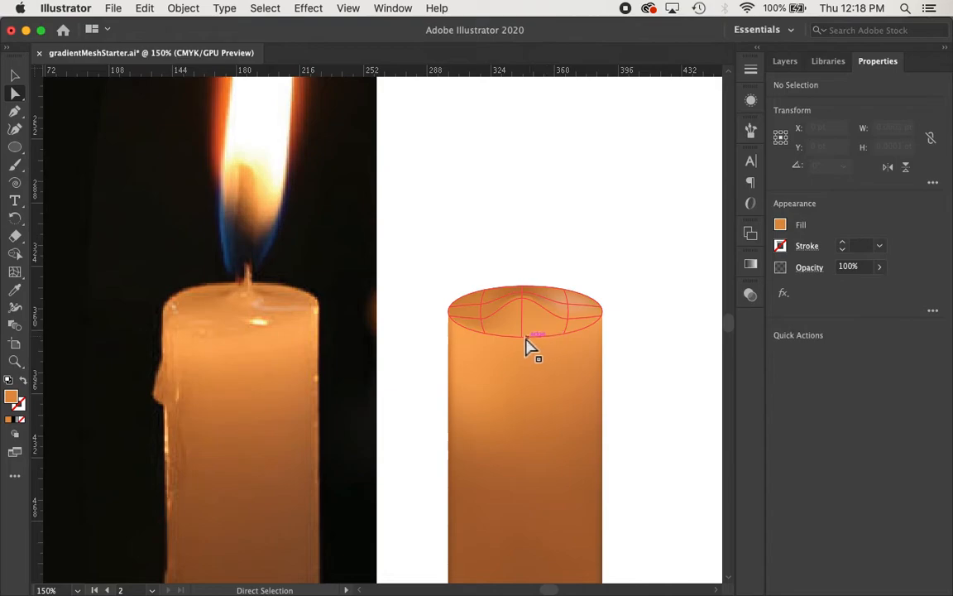
# - Color the ellipse's front-right rim mesh point with a sampled orange and deselect the mesh
pyautogui.click(556, 340)
pyautogui.moveTo(556, 339); pyautogui.dragTo(567, 344)
pyautogui.press('i')
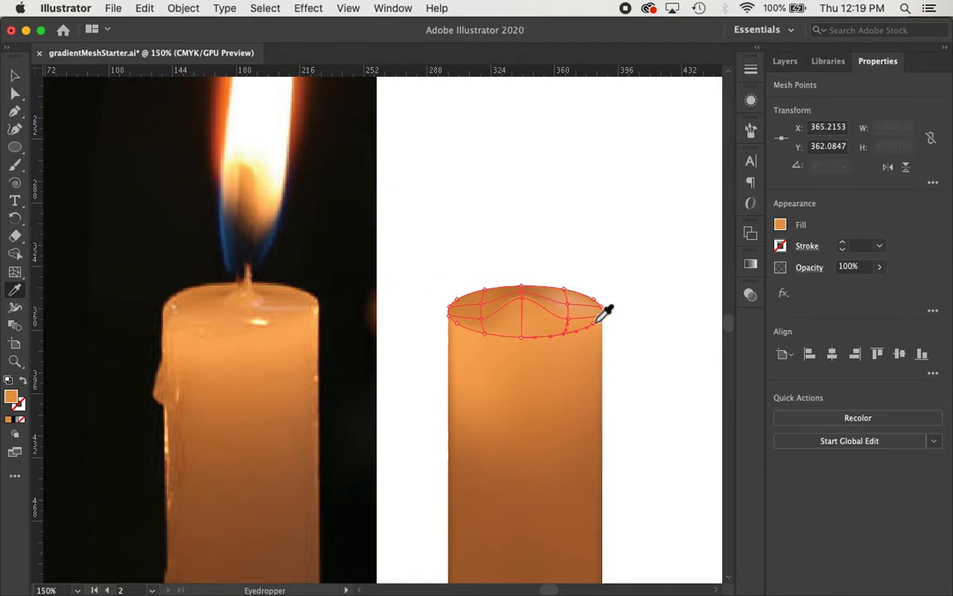
pyautogui.press('a')
pyautogui.click(624, 351)
# - Color the ellipse's front center rim point with the light orange sampled near the photo candle's left rim, and deselect the mesh
pyautogui.click(529, 343)
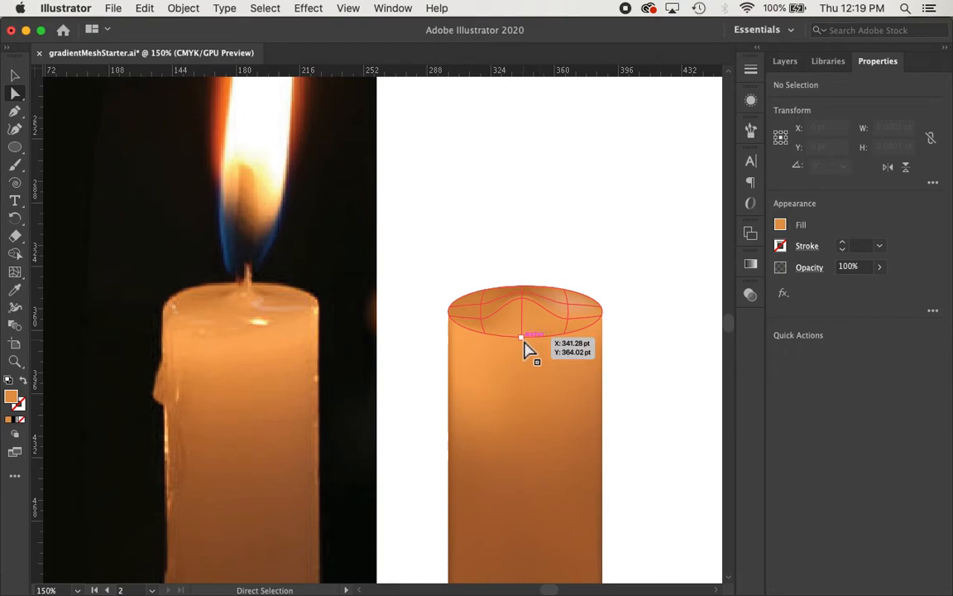
pyautogui.press('i')
pyautogui.click(184, 315)
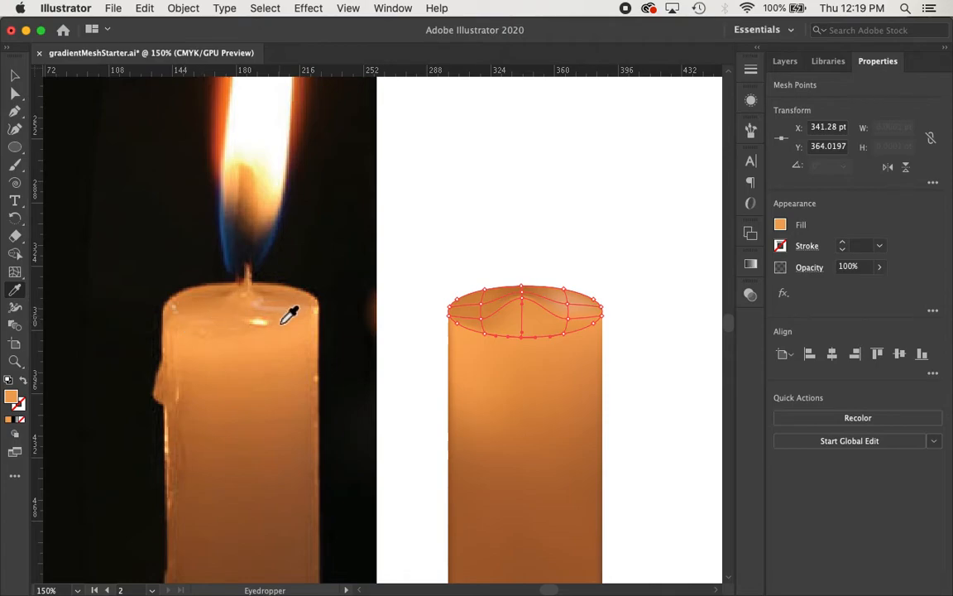
pyautogui.press('v')
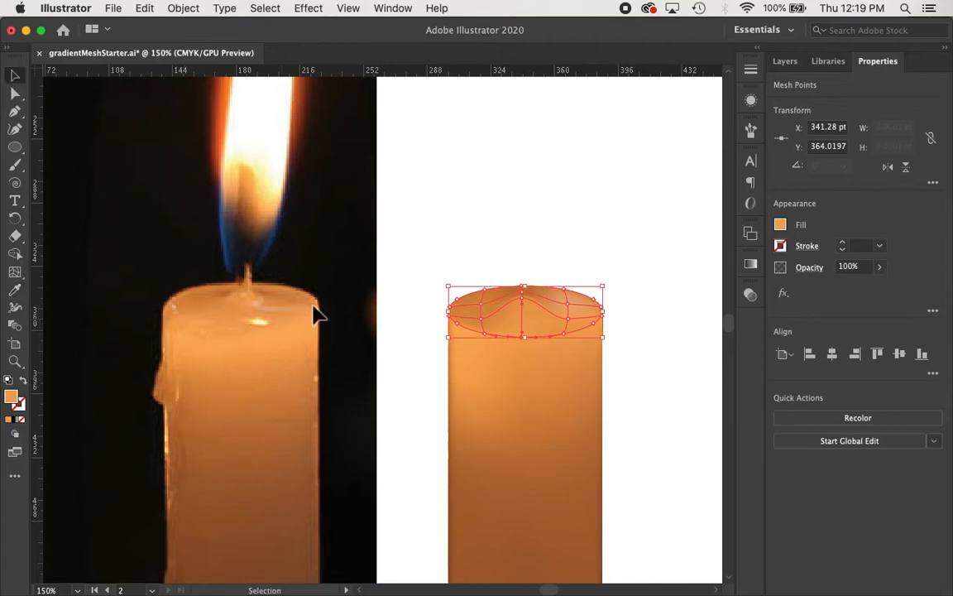
pyautogui.click(500, 209)
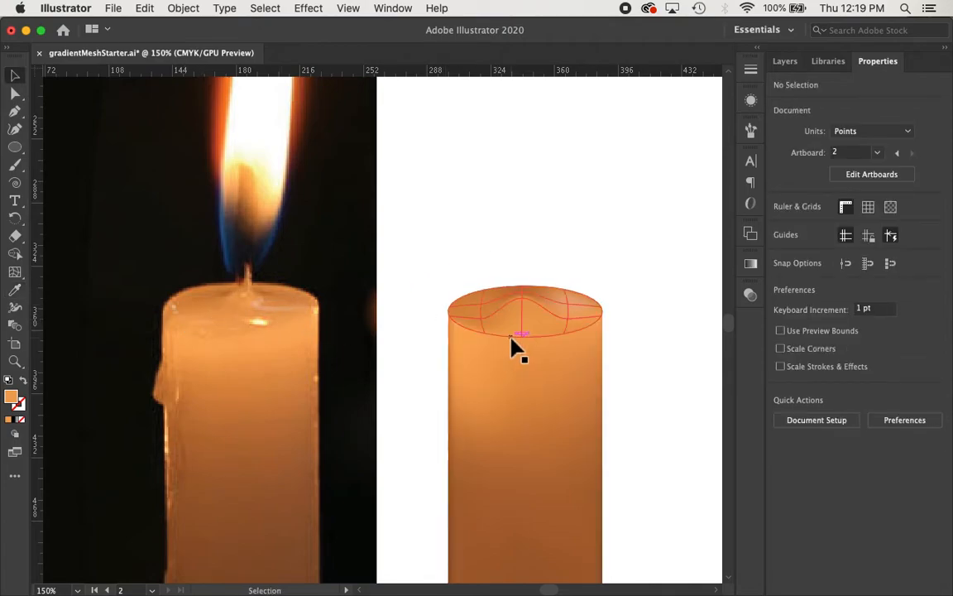
# - Color the ellipse's front-left rim mesh point with an orange sampled from the photo candle's top, and deselect the mesh
pyautogui.press('a')
pyautogui.click(496, 335)
pyautogui.click(485, 334)
pyautogui.press('i')
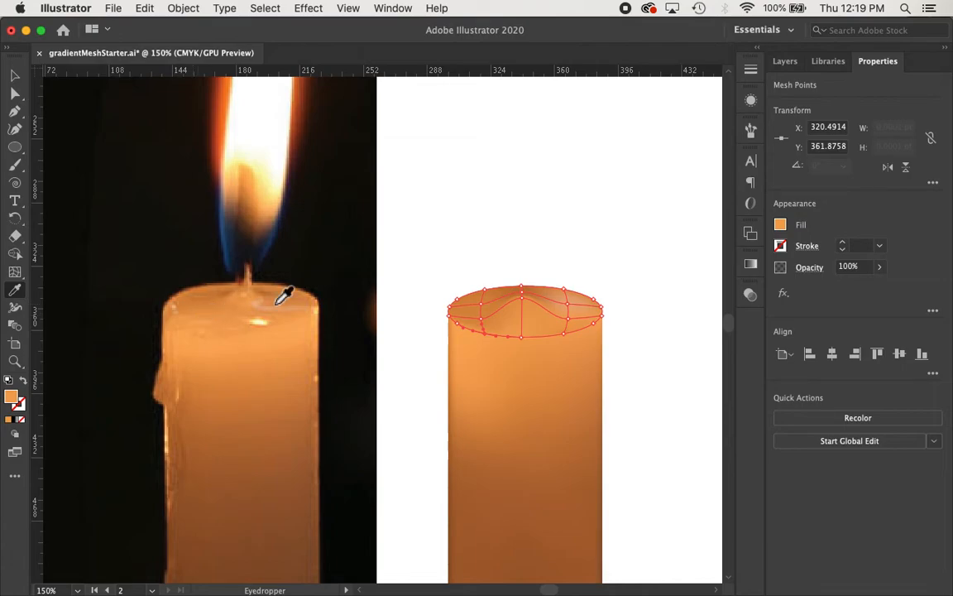
pyautogui.press('a')
pyautogui.click(514, 258)
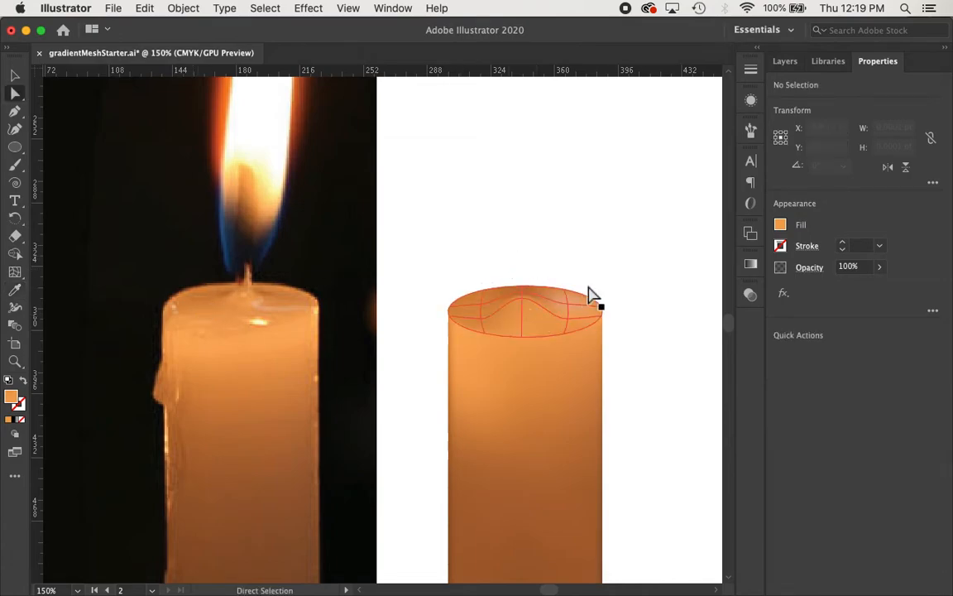
# - Trace the wax drip on the photo candle's left edge with the Pen tool as a closed shape about 7 by 24 pt
pyautogui.press('super+minus')
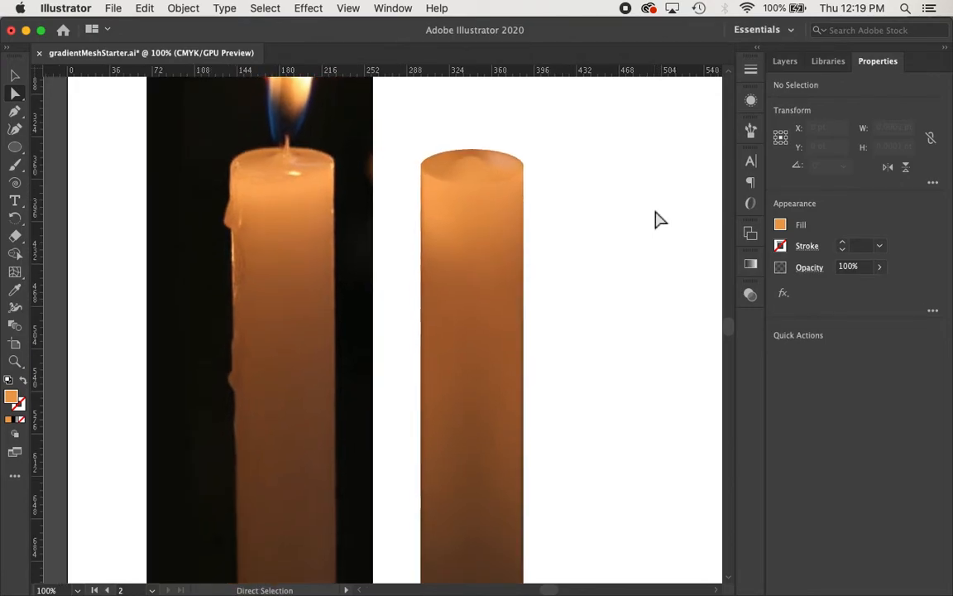
pyautogui.press('super+equal')
pyautogui.press('super+equal')
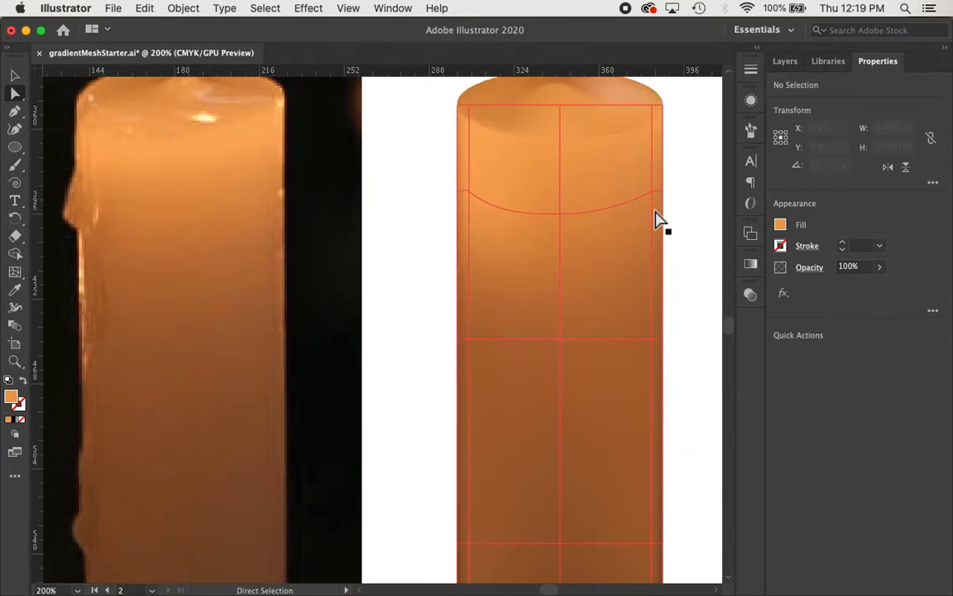
pyautogui.scroll(3, 660, 219)
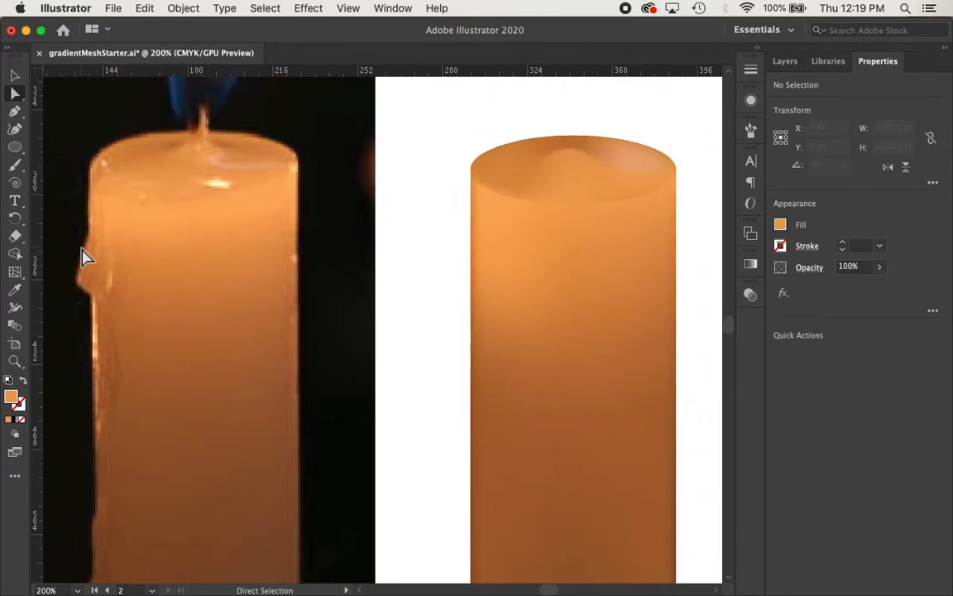
pyautogui.hscroll(-2, 81, 257)
pyautogui.press('p')
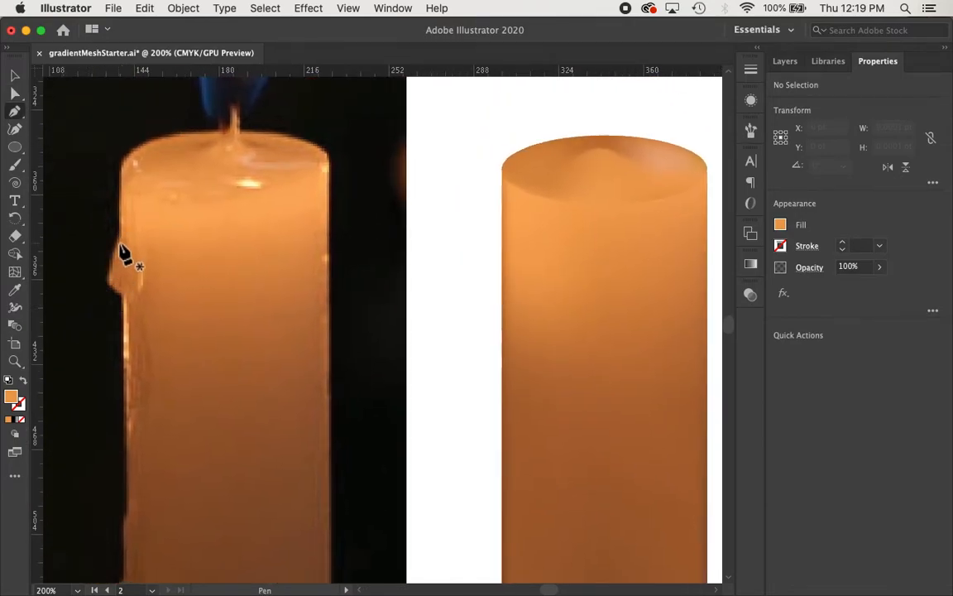
pyautogui.click(119, 245)
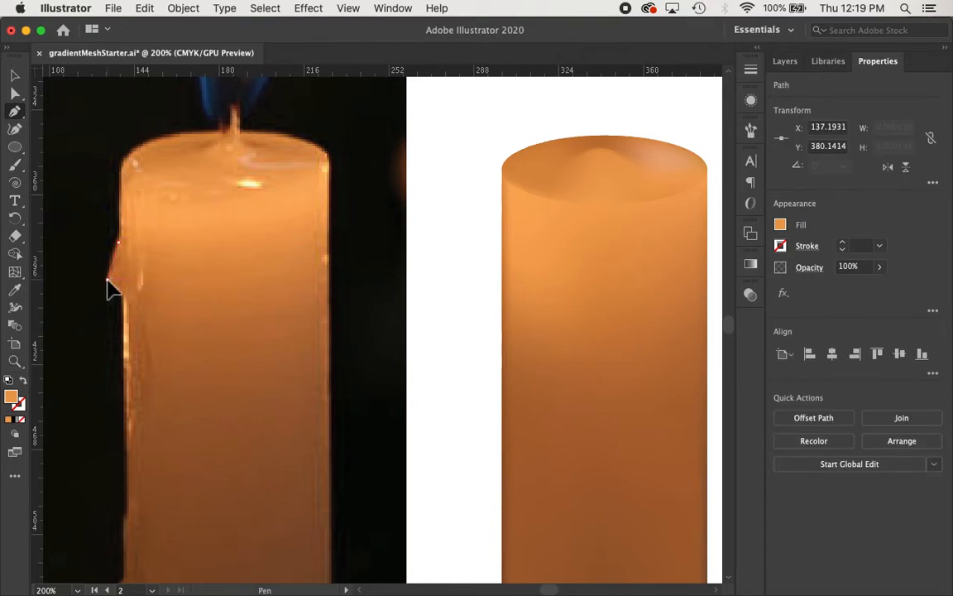
pyautogui.click(108, 281)
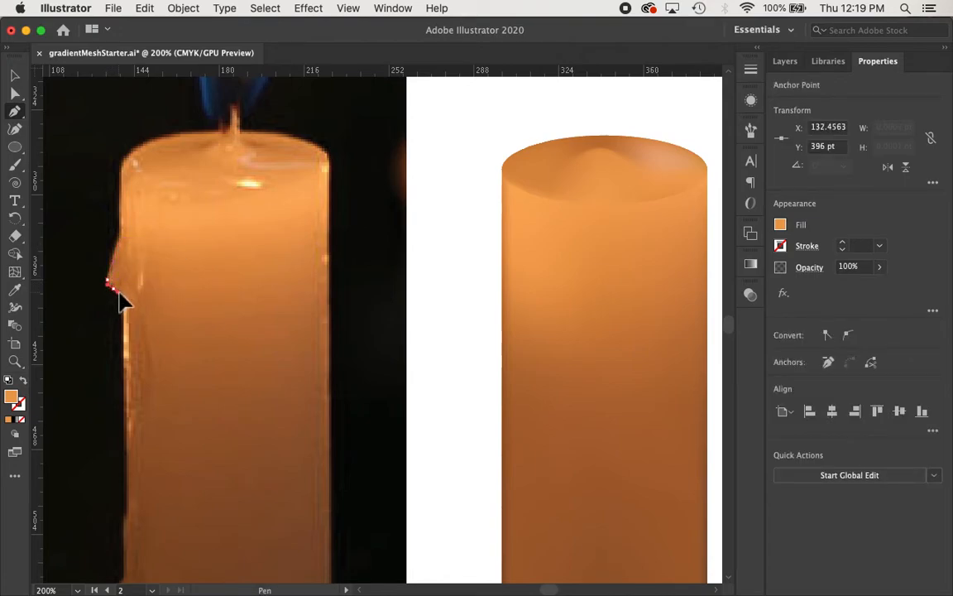
pyautogui.click(125, 300)
pyautogui.click(119, 242)
# - Place the drip shape on the drawn candle's left edge, rotate it slightly, and nudge it outward to align with the body
pyautogui.press('v')
pyautogui.moveTo(124, 290); pyautogui.dragTo(505, 295)
pyautogui.click(433, 315)
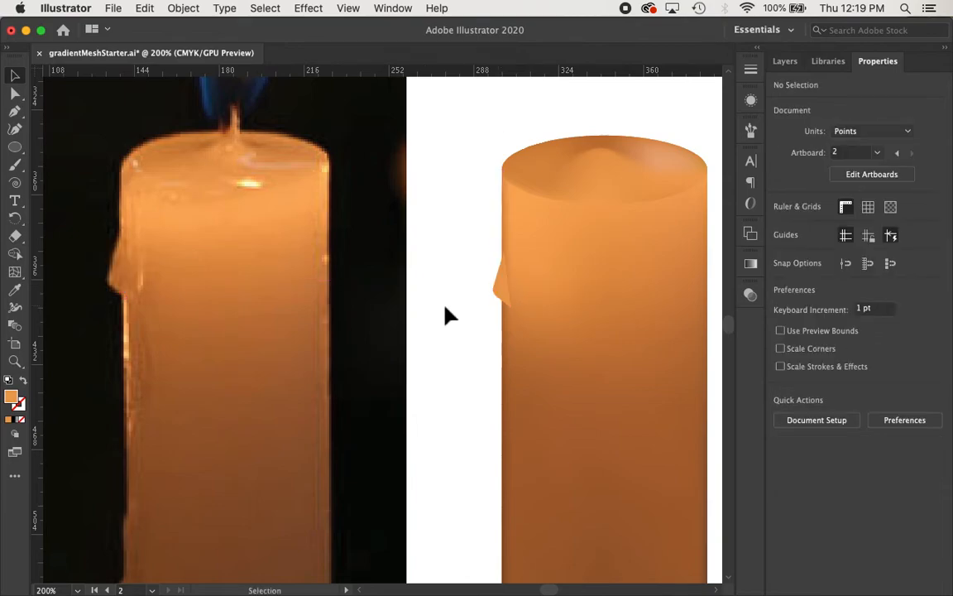
pyautogui.click(500, 302)
pyautogui.press('Left')
pyautogui.moveTo(517, 313); pyautogui.dragTo(514, 316)
pyautogui.click(477, 339)
pyautogui.click(495, 296)
pyautogui.press('Left')
pyautogui.press('Left')
# - Color the drip shape with the darker orange sampled from the drawn candle body's left edge, and deselect it
pyautogui.press('i')
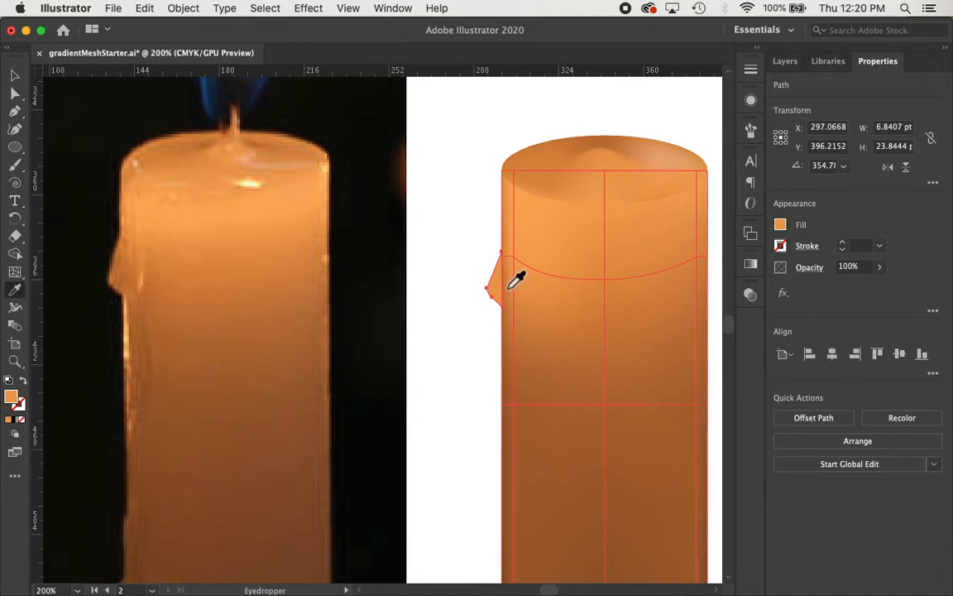
pyautogui.press('v')
pyautogui.click(468, 262)
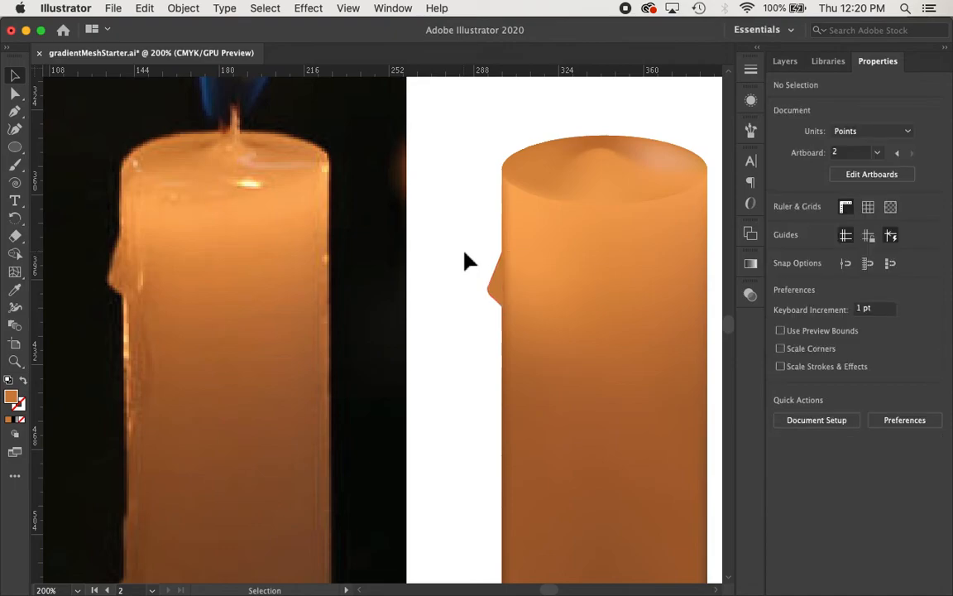
# - Trace the wick in the photo with the Pen tool as a narrow closed shape about 10 by 75 pt, from wax surface into flame
pyautogui.scroll(-2, 469, 261)
pyautogui.hscroll(3, 469, 261)
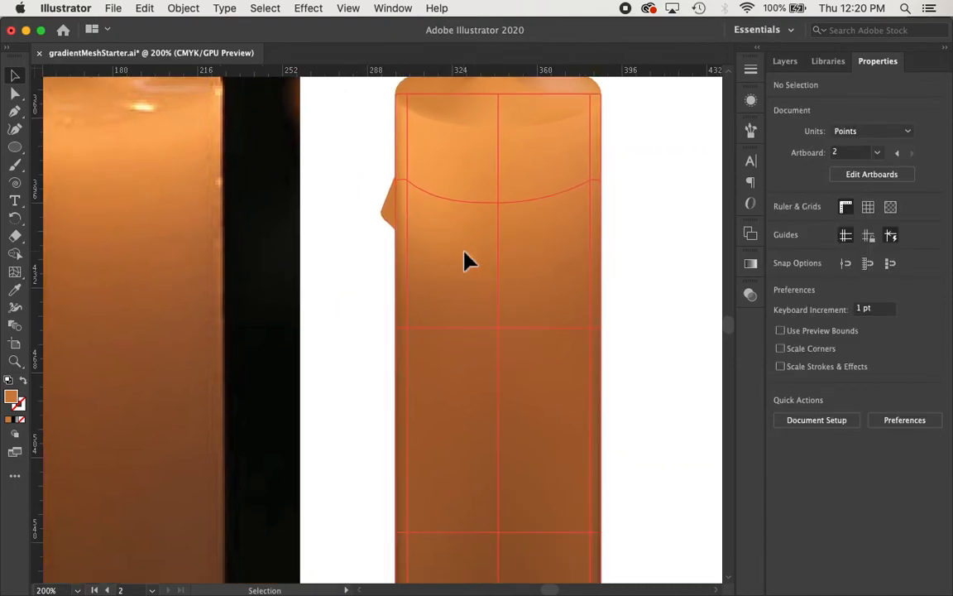
pyautogui.press('super+minus')
pyautogui.press('super+minus')
pyautogui.press('v')
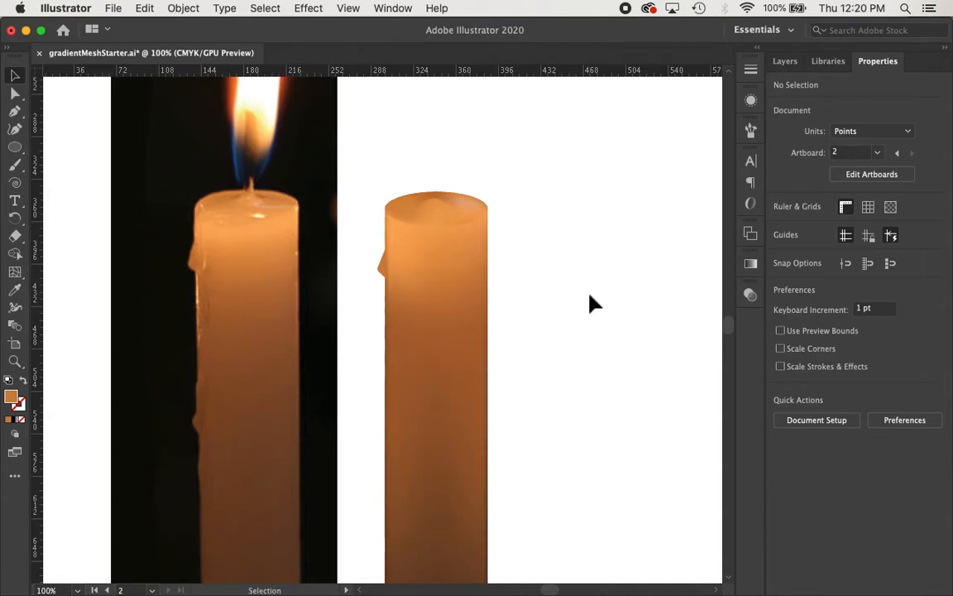
pyautogui.scroll(5, 595, 305)
pyautogui.hscroll(1, 594, 305)
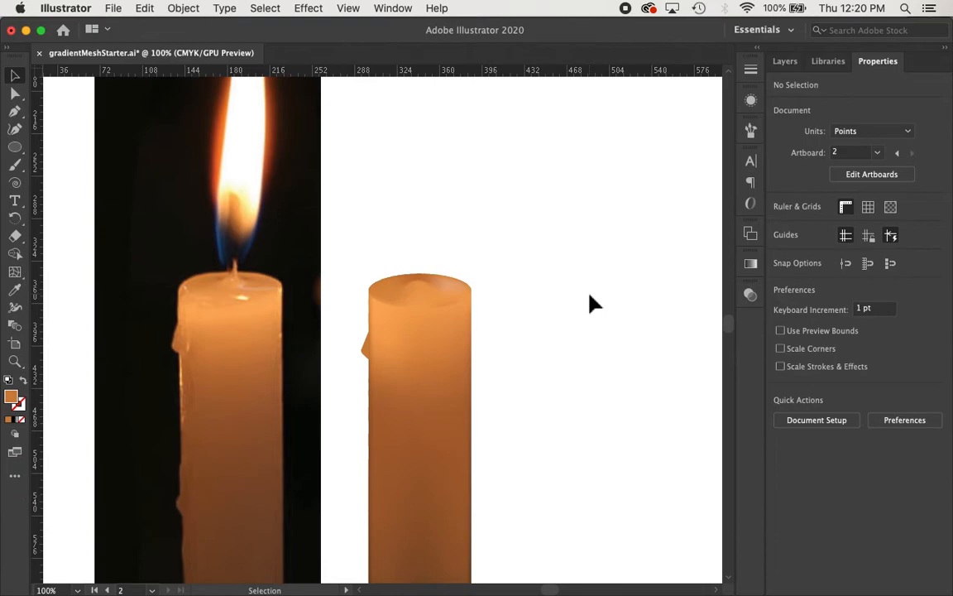
pyautogui.scroll(2, 594, 305)
pyautogui.hscroll(-1, 594, 305)
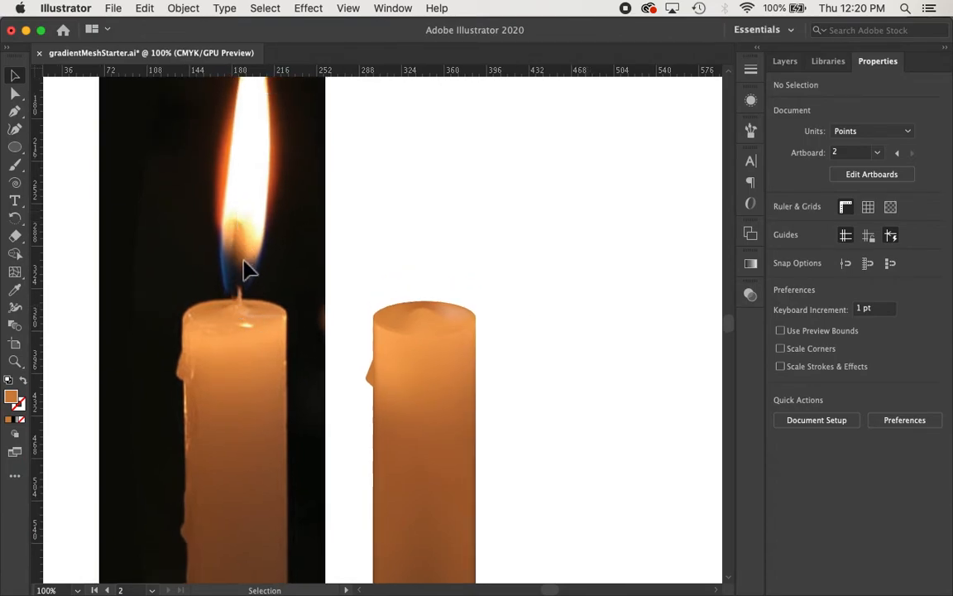
pyautogui.press('p')
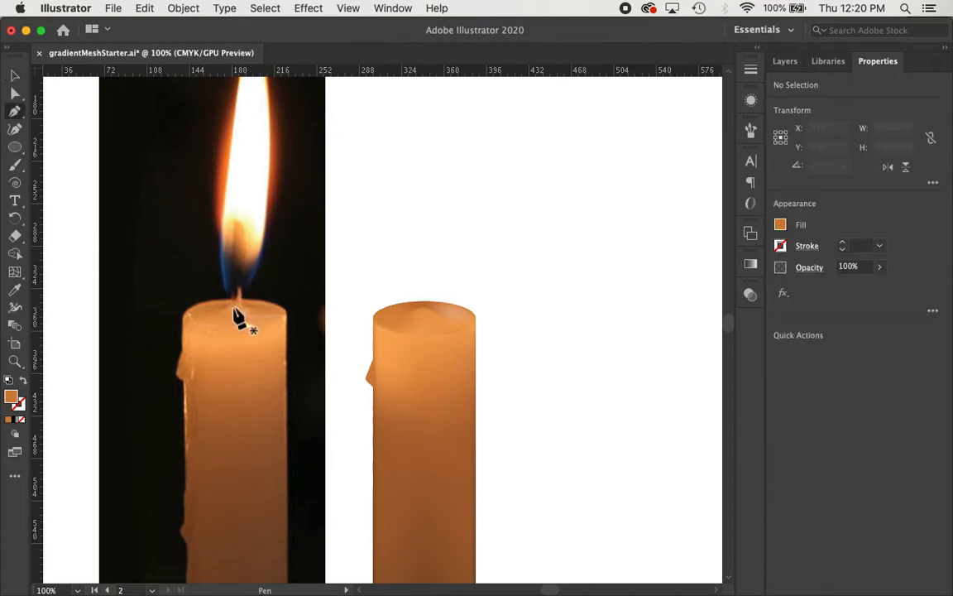
pyautogui.moveTo(233, 308)
pyautogui.mouseDown()
pyautogui.moveTo(240, 223)
pyautogui.moveTo(248, 312)
pyautogui.moveTo(245, 295)
pyautogui.mouseUp()
pyautogui.click(244, 304)
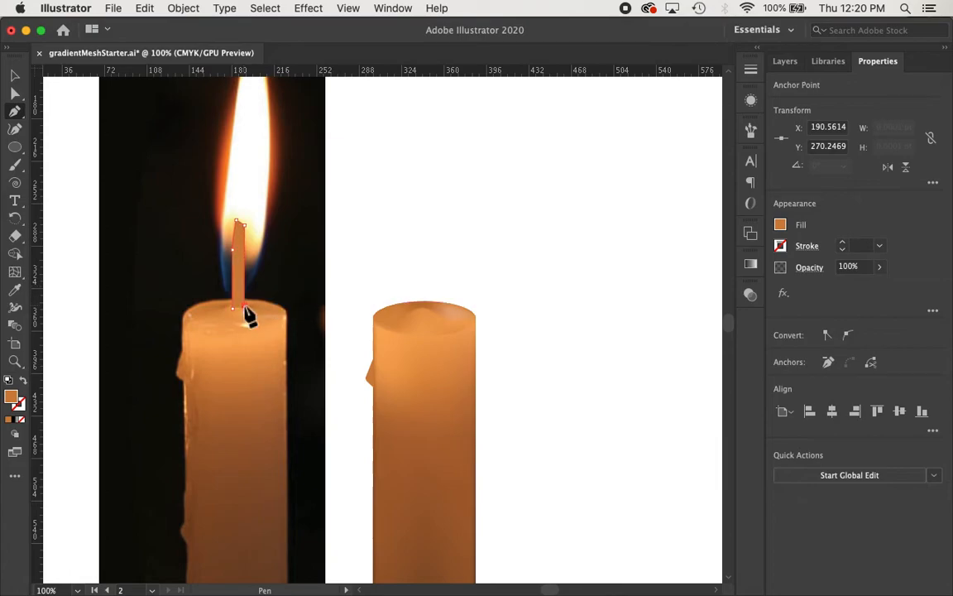
pyautogui.click(235, 310)
# - Place the wick shape upright on the center of the drawn candle's top and fill it with black
pyautogui.press('v')
pyautogui.moveTo(239, 283); pyautogui.dragTo(424, 292)
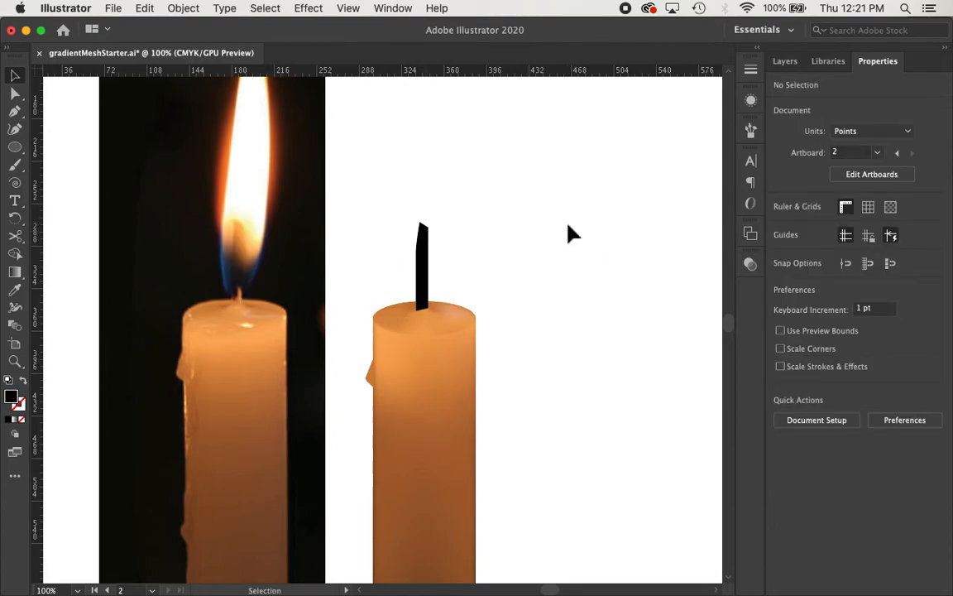
# - Convert the black wick shape into a flat gradient mesh with 2 rows and 6 columns
pyautogui.press('super+=')
pyautogui.press('super+=')
pyautogui.hscroll(-3, 568, 234)
pyautogui.scroll(1, 568, 234)
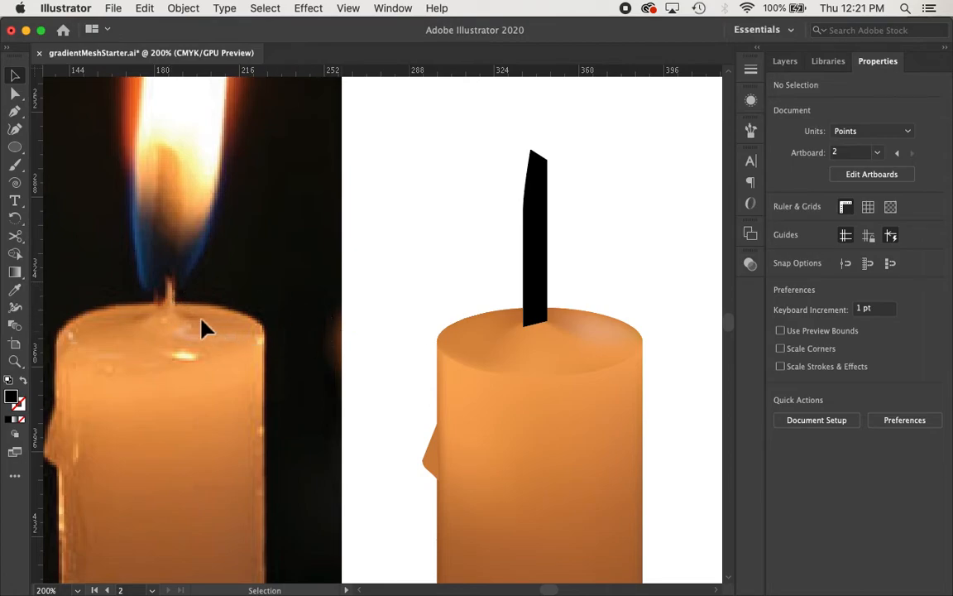
pyautogui.click(537, 248)
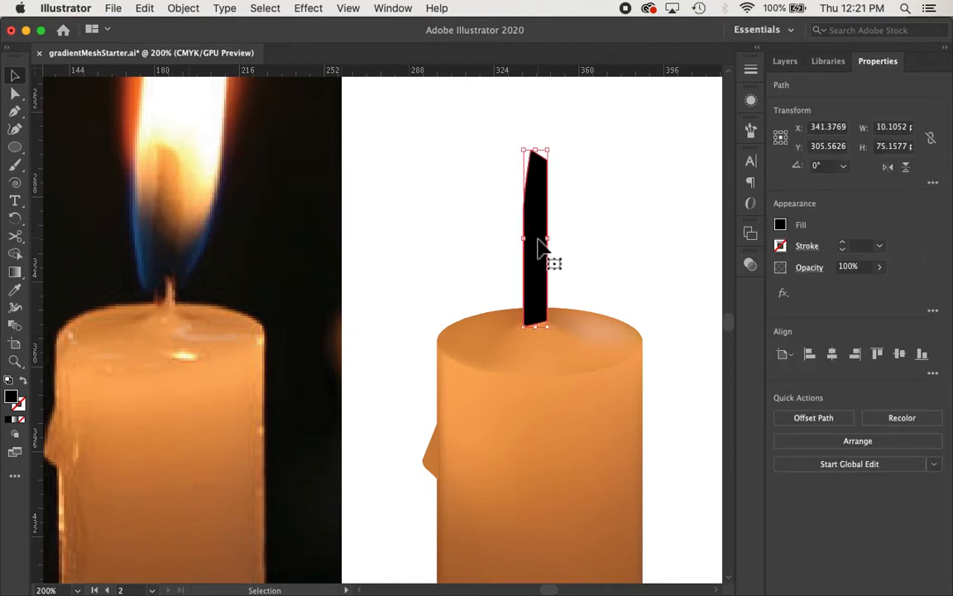
pyautogui.click(183, 9)
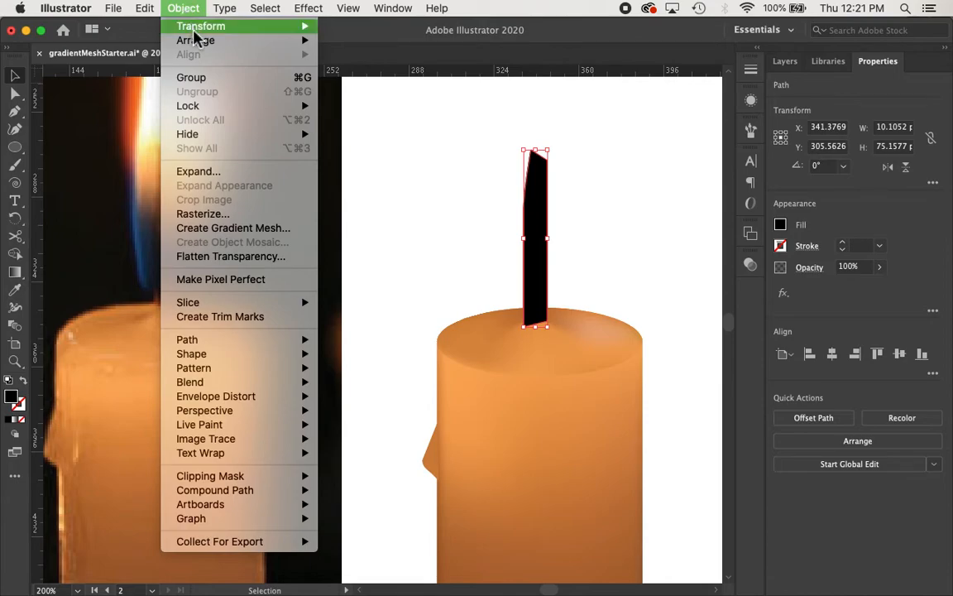
pyautogui.click(229, 230)
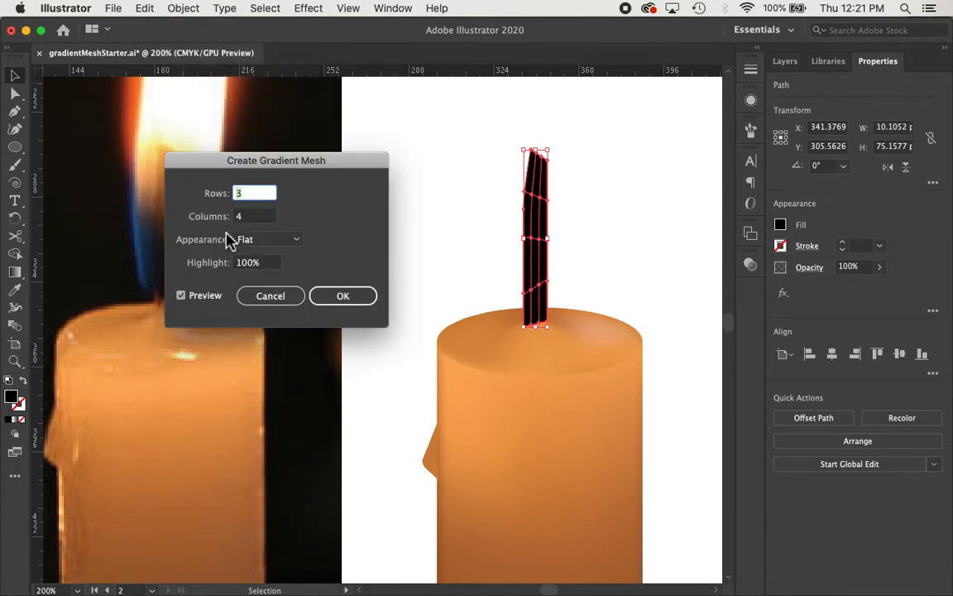
pyautogui.write('2')
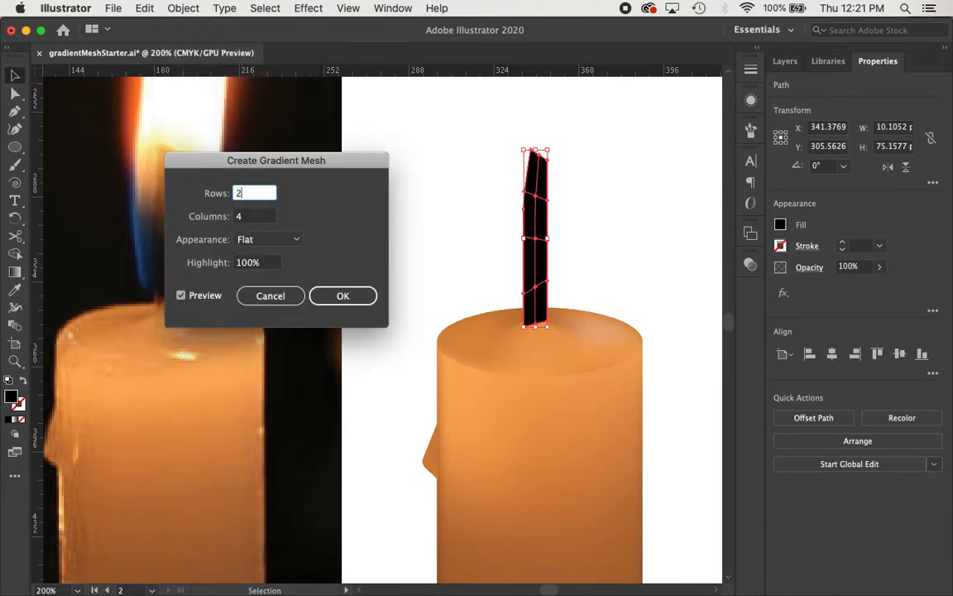
pyautogui.write('2')
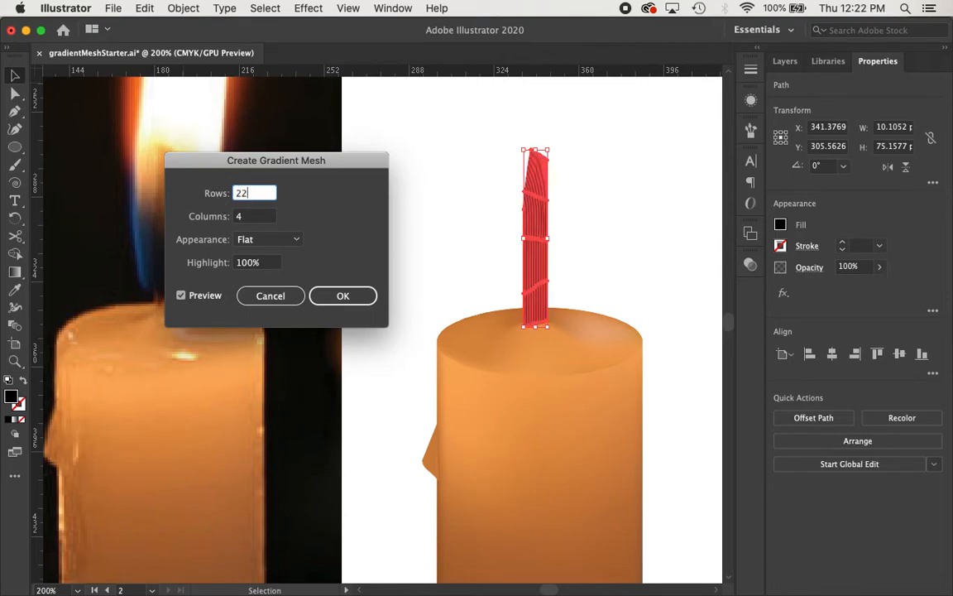
pyautogui.press('BackSpace')
pyautogui.press('Tab')
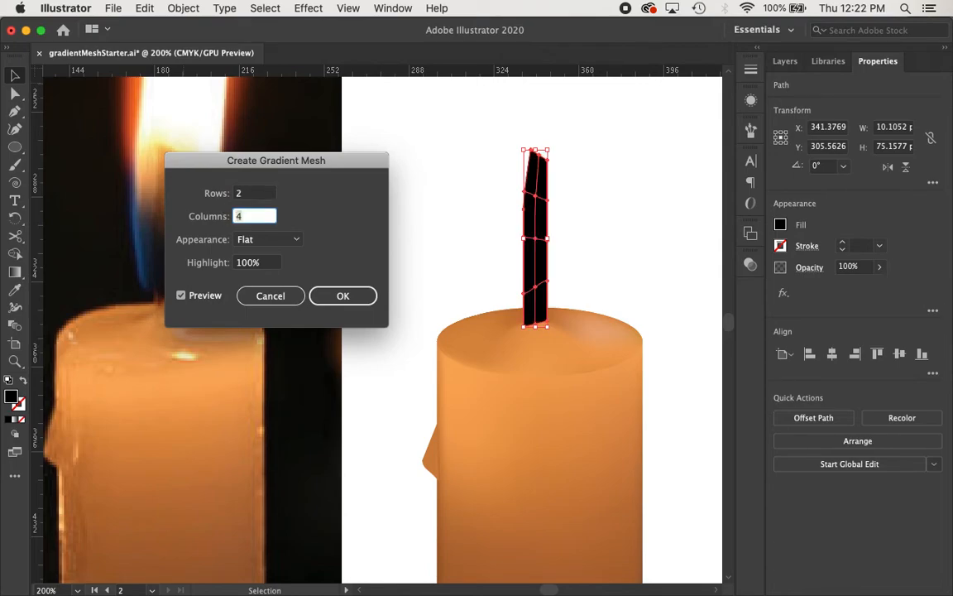
pyautogui.write('6')
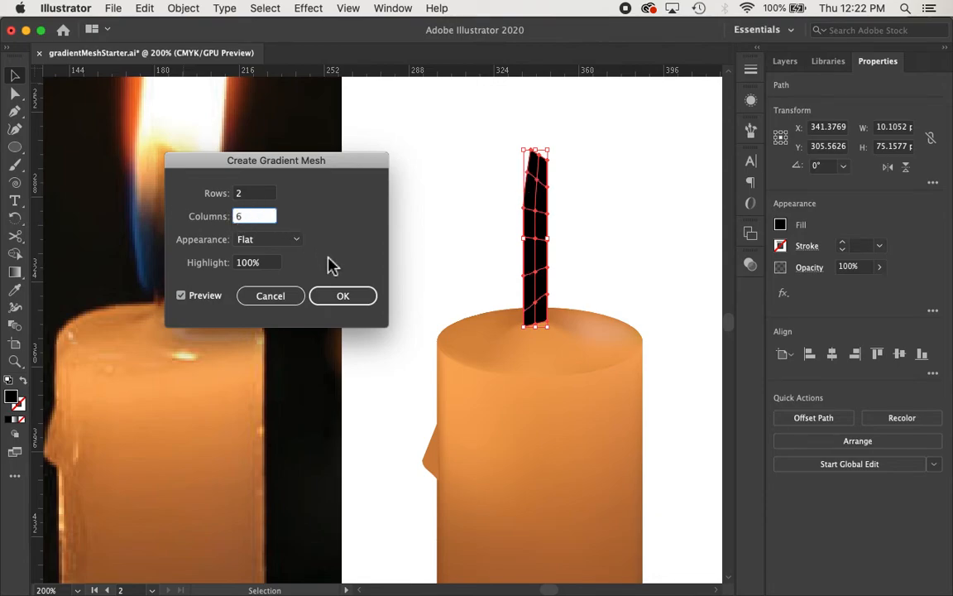
pyautogui.click(343, 298)
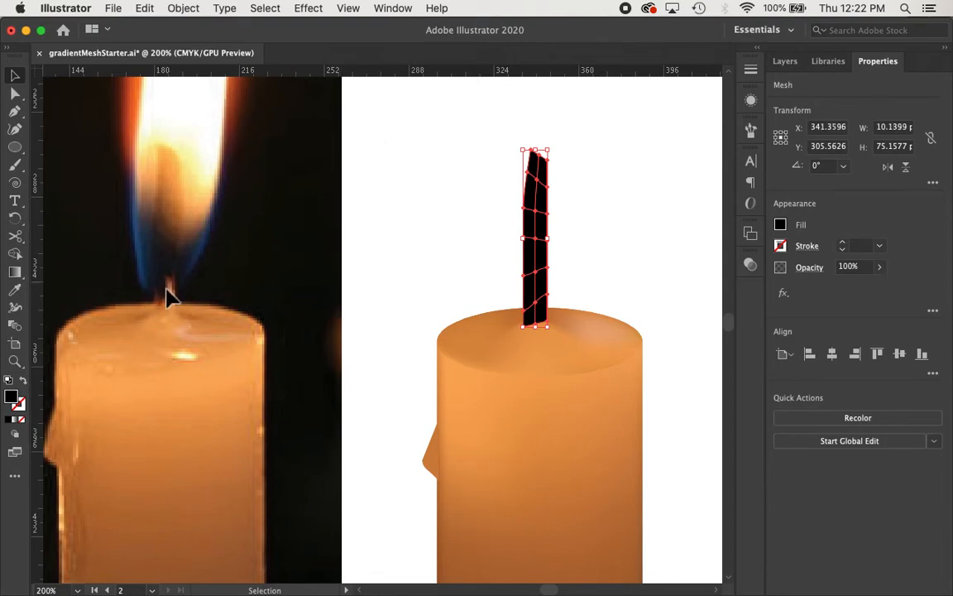
# - Color the three mesh points along the wick's bottom edge with oranges sampled from the photo's wick base
pyautogui.press('a')
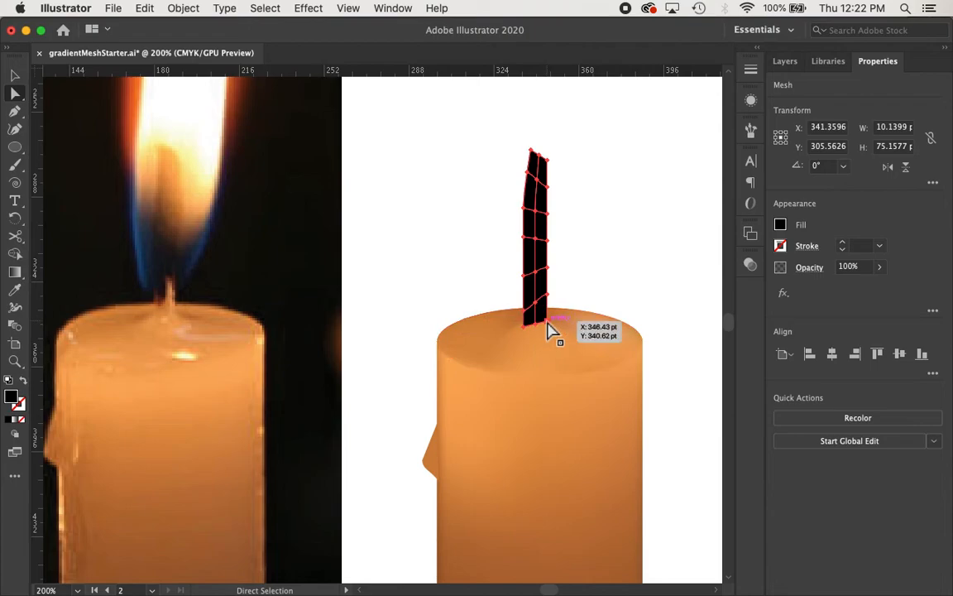
pyautogui.click(548, 323)
pyautogui.press('i')
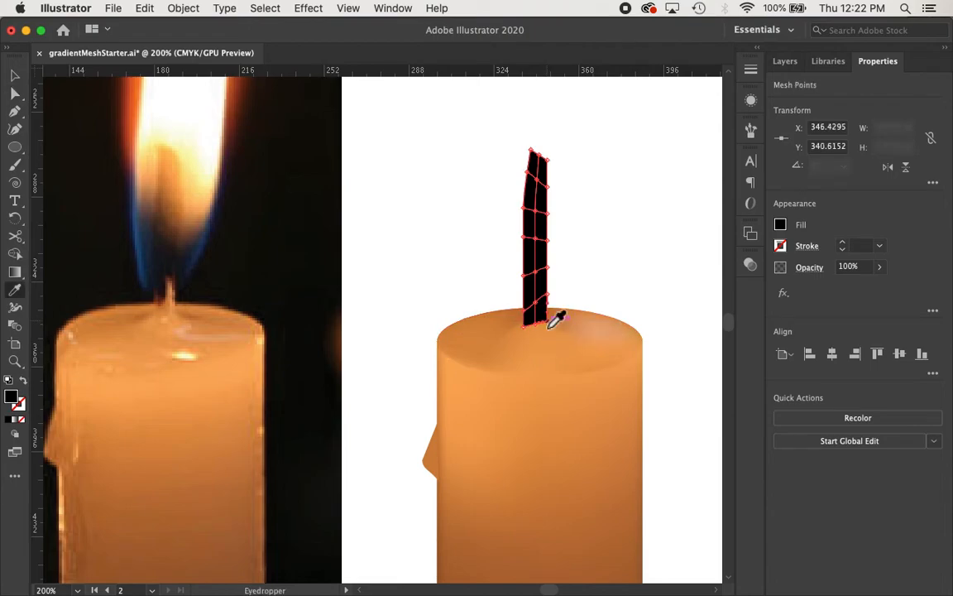
pyautogui.click(172, 325)
pyautogui.press('a')
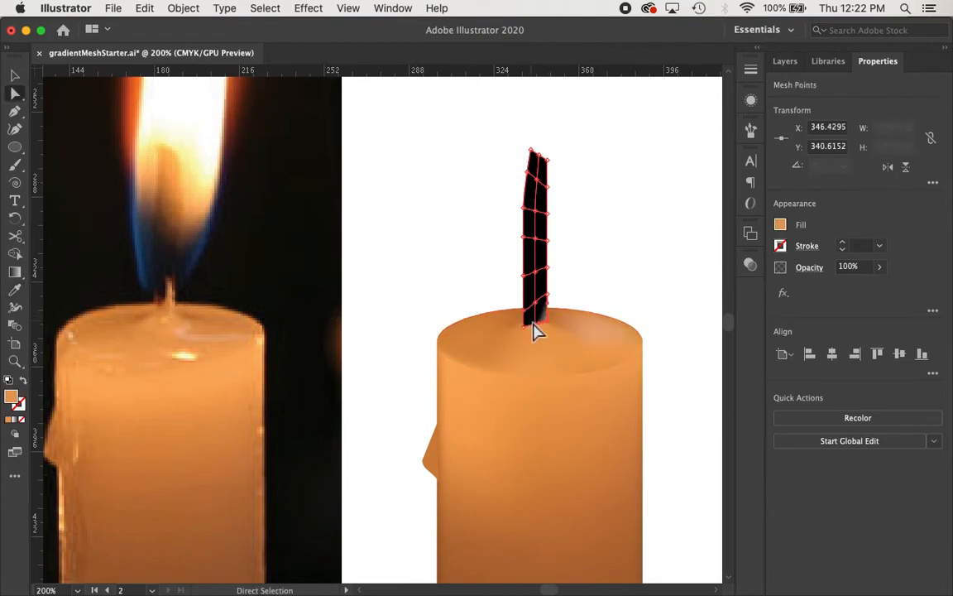
pyautogui.click(537, 330)
pyautogui.press('i')
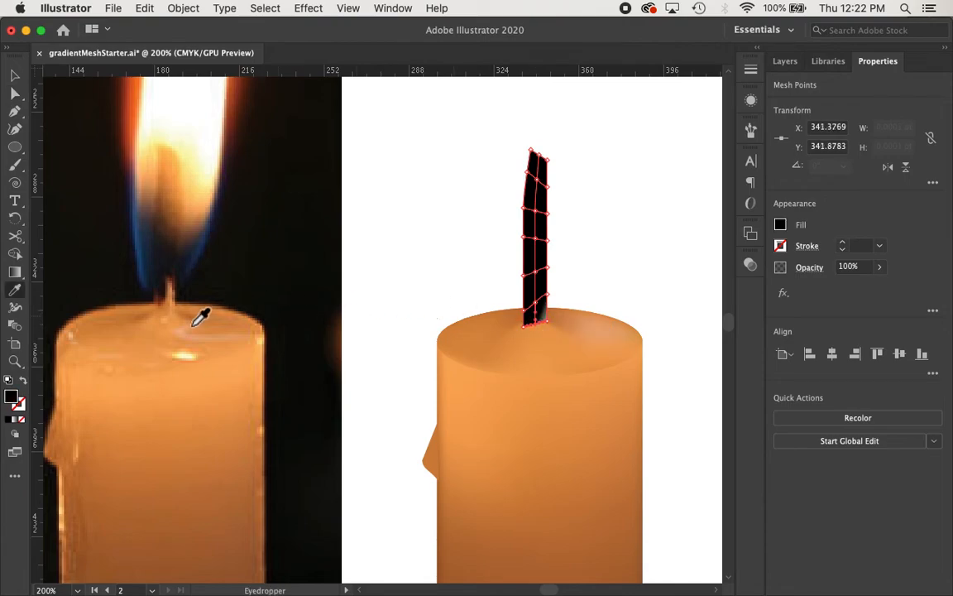
pyautogui.click(168, 322)
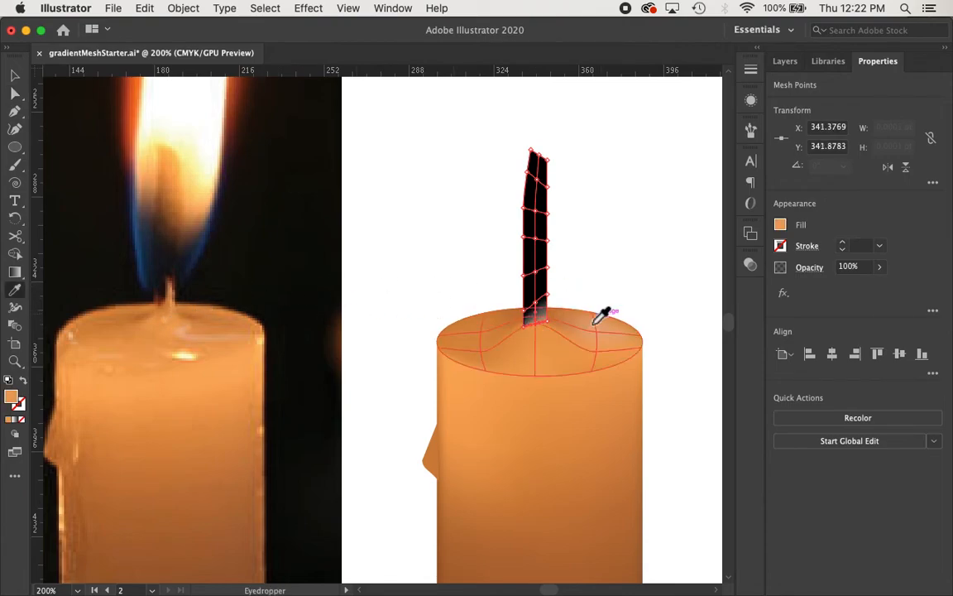
pyautogui.press('a')
pyautogui.click(531, 338)
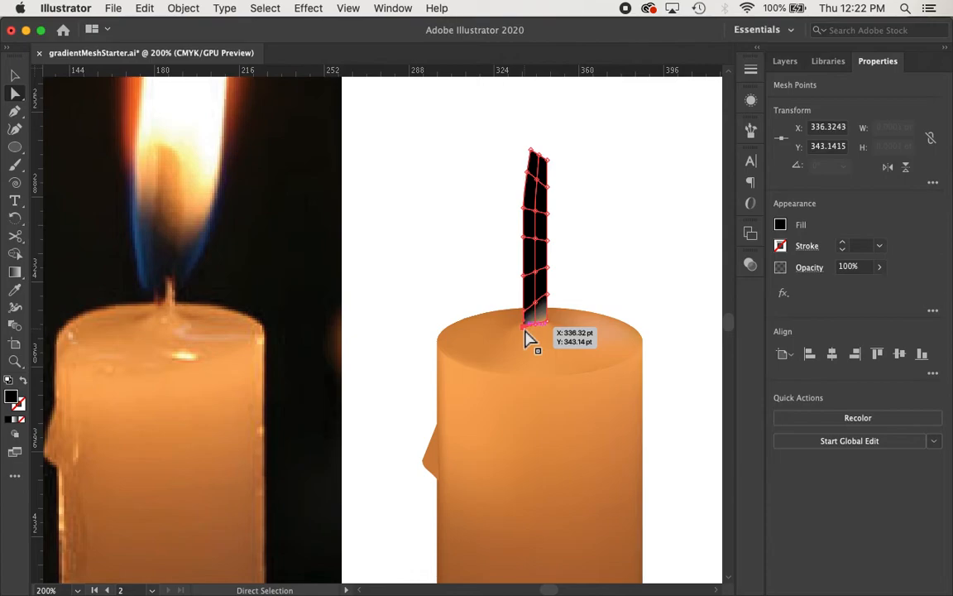
pyautogui.press('i')
pyautogui.click(160, 323)
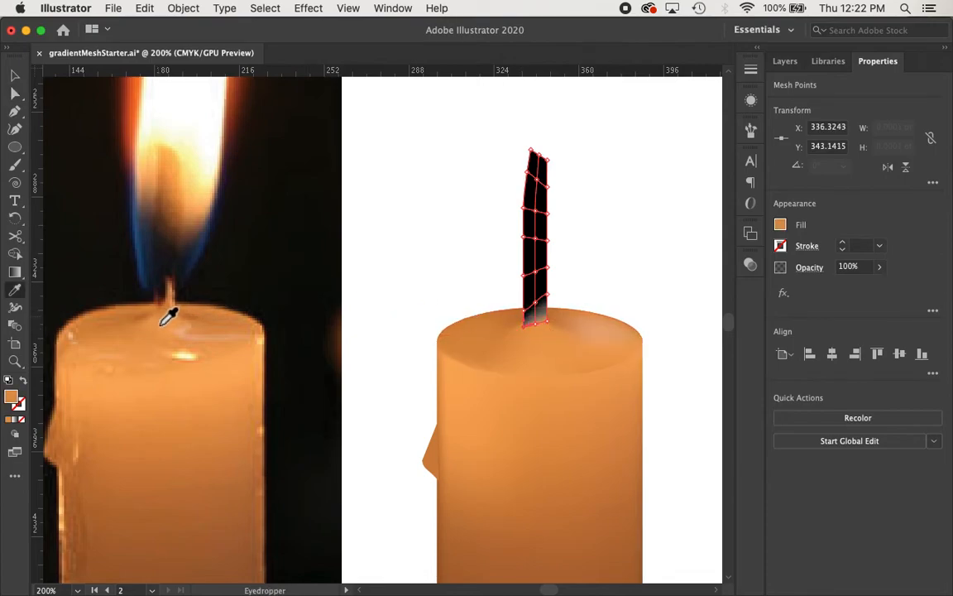
# - Color the second row of wick mesh points from the bottom with oranges sampled around the photo's wick base
pyautogui.press('a')
pyautogui.click(542, 299)
pyautogui.press('i')
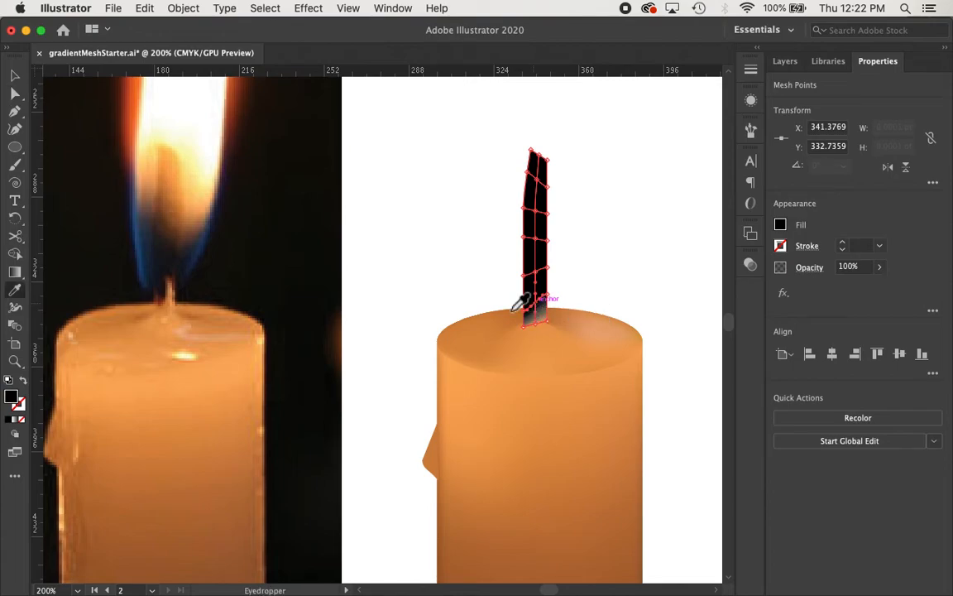
pyautogui.click(177, 305)
pyautogui.press('a')
pyautogui.keyDown('super'); pyautogui.click(548, 296); pyautogui.keyUp('super')
pyautogui.click(171, 310)
pyautogui.keyDown('super'); pyautogui.click(524, 311); pyautogui.keyUp('super')
pyautogui.click(161, 320)
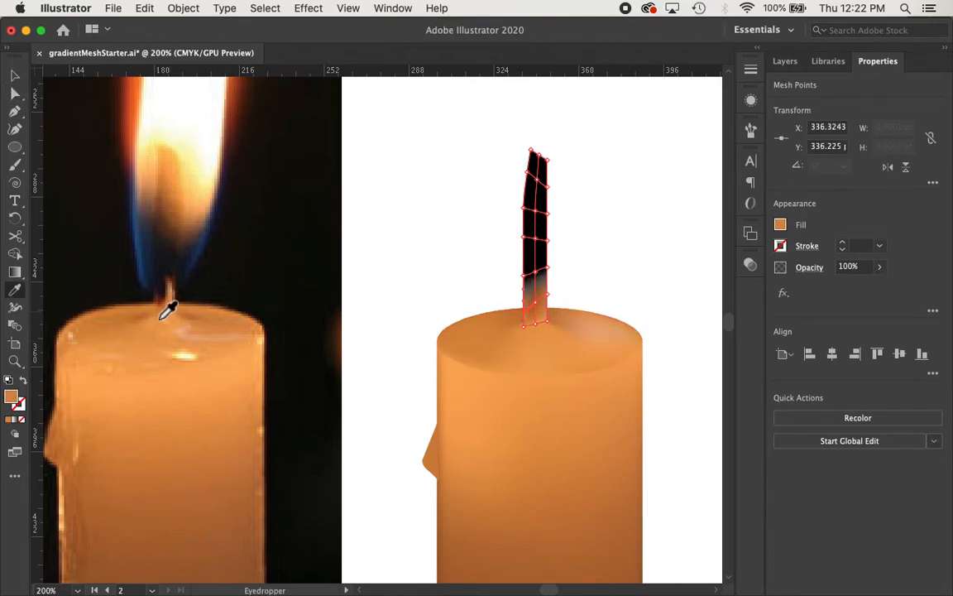
# - Color the wick's center mesh points above the second row with tones sampled up the photo's wick, nudging the lowest one slightly down
pyautogui.keyDown('super'); pyautogui.click(536, 272); pyautogui.keyUp('super')
pyautogui.click(172, 296)
pyautogui.moveTo(537, 272); pyautogui.dragTo(536, 280)
pyautogui.keyDown('super'); pyautogui.click(536, 238); pyautogui.keyUp('super')
pyautogui.click(166, 267)
pyautogui.keyDown('super'); pyautogui.click(536, 208); pyautogui.keyUp('super')
pyautogui.click(168, 226)
pyautogui.click(169, 248)
pyautogui.keyDown('super'); pyautogui.click(537, 180); pyautogui.keyUp('super')
pyautogui.click(168, 195)
# - Color the mesh points at the wick's tip and the edge points just below with tones sampled from the photo's flame
pyautogui.moveTo(527, 139); pyautogui.dragTo(561, 166)
pyautogui.click(172, 161)
pyautogui.keyDown('super'); pyautogui.click(527, 172); pyautogui.keyUp('super')
pyautogui.keyDown('shift'); pyautogui.keyDown('super'); pyautogui.click(548, 188); pyautogui.keyUp('super'); pyautogui.keyUp('shift')
pyautogui.click(169, 190)
# - Color the edge mesh points of the wick's two middle rows with the wick tone sampled inside the photo's flame, and deselect
pyautogui.keyDown('super'); pyautogui.click(524, 208); pyautogui.keyUp('super')
pyautogui.keyDown('super'); pyautogui.click(638, 245); pyautogui.keyUp('super')
pyautogui.keyDown('super'); pyautogui.click(524, 209); pyautogui.keyUp('super')
pyautogui.keyDown('shift'); pyautogui.keyDown('super'); pyautogui.click(548, 214); pyautogui.keyUp('super'); pyautogui.keyUp('shift')
pyautogui.click(159, 233)
pyautogui.keyDown('super'); pyautogui.click(622, 246); pyautogui.keyUp('super')
pyautogui.keyDown('super'); pyautogui.click(524, 238); pyautogui.keyUp('super')
pyautogui.keyDown('shift'); pyautogui.keyDown('super'); pyautogui.click(548, 241); pyautogui.keyUp('super'); pyautogui.keyUp('shift')
pyautogui.click(158, 234)
pyautogui.press('v')
pyautogui.click(608, 216)
# - Recolor the wick's lower-middle mesh points with dark blue and brown sampled from the base of the photo's flame, and deselect
pyautogui.hscroll(2, 609, 216)
pyautogui.press('a')
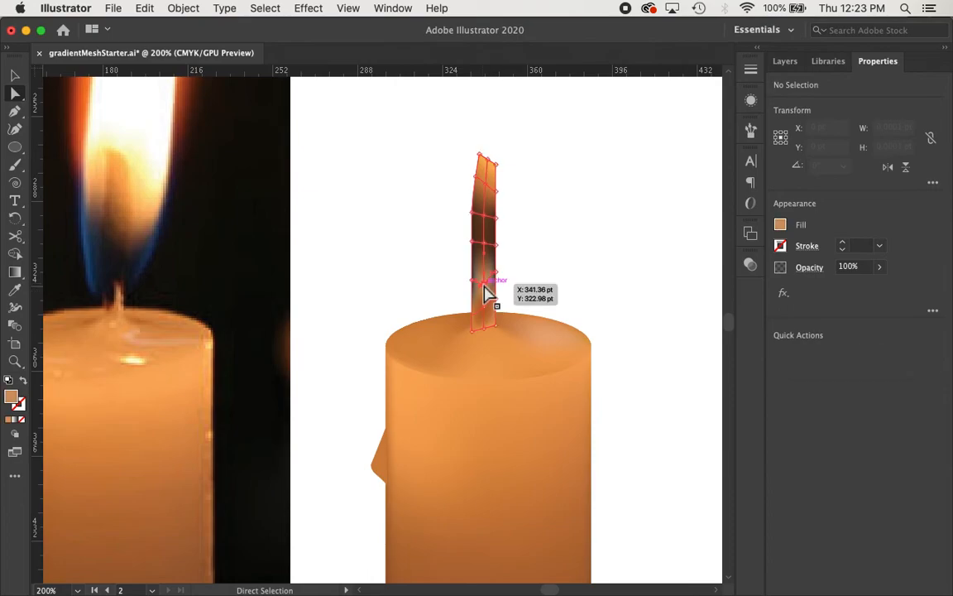
pyautogui.click(484, 284)
pyautogui.press('i')
pyautogui.click(106, 259)
pyautogui.press('a')
pyautogui.press('i')
pyautogui.click(117, 251)
pyautogui.press('v')
pyautogui.click(368, 202)
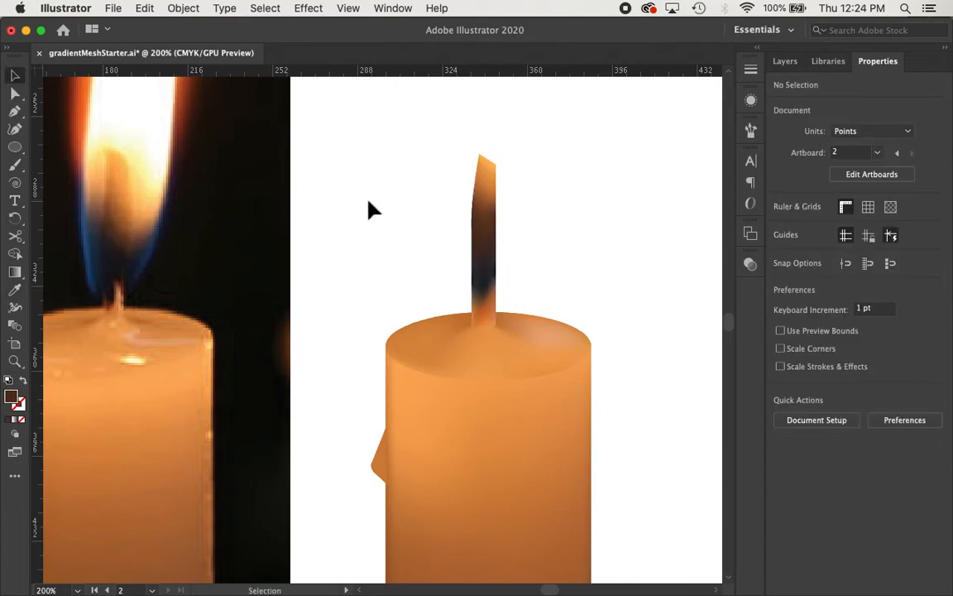
# - Nudge an edge mesh point of the wick slightly inward and recolor a central mesh point with a nearby wick tone
pyautogui.click(485, 240)
pyautogui.press('super+equal')
pyautogui.press('super+equal')
pyautogui.press('super+equal')
pyautogui.press('a')
pyautogui.click(420, 368)
pyautogui.moveTo(420, 367); pyautogui.dragTo(413, 370)
pyautogui.click(540, 247)
pyautogui.click(383, 376)
pyautogui.press('i')
pyautogui.keyDown('shift'); pyautogui.keyDown('super'); pyautogui.click(349, 384); pyautogui.keyUp('super'); pyautogui.keyUp('shift')
pyautogui.click(388, 398)
pyautogui.press('v')
pyautogui.click(634, 210)
# - Recolor another central mesh point of the wick with the tone sampled lower on the wick, and deselect
pyautogui.press('super+minus')
pyautogui.press('super+minus')
pyautogui.press('super+minus')
pyautogui.press('super+minus')
pyautogui.press('super+equal')
pyautogui.press('super+equal')
pyautogui.press('super+equal')
pyautogui.press('super+equal')
pyautogui.press('super+equal')
pyautogui.press('a')
pyautogui.click(376, 295)
pyautogui.press('i')
pyautogui.click(371, 396)
pyautogui.keyDown('super'); pyautogui.click(596, 228); pyautogui.keyUp('super')
pyautogui.press('v')
pyautogui.press('super+minus')
pyautogui.press('super+minus')
pyautogui.press('super+minus')
pyautogui.press('super+minus')
pyautogui.press('super+minus')
pyautogui.press('super+minus')
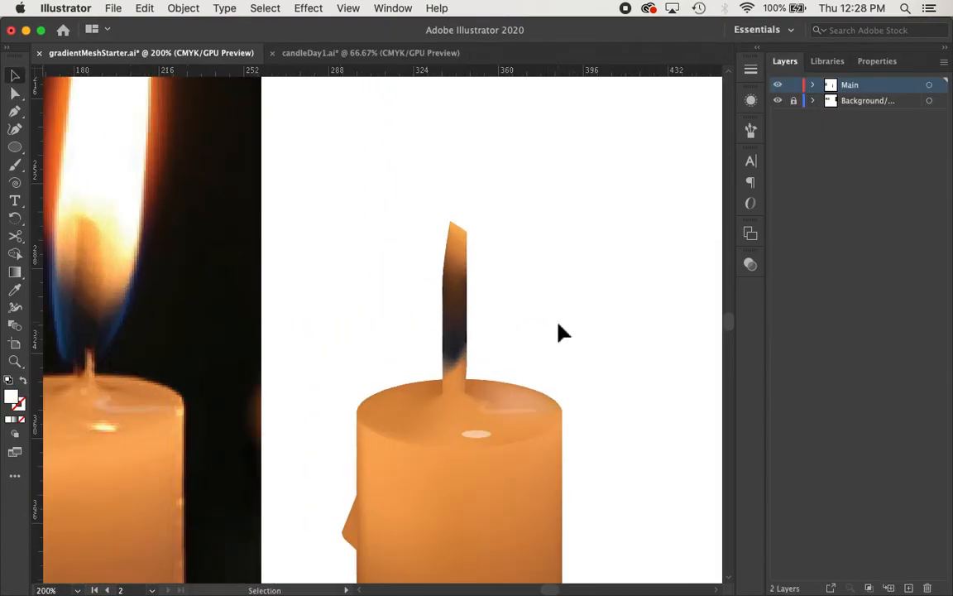
# - Examine the highlights on the drawn candle's top and compare the wick with the flame in the photo
pyautogui.hscroll(3, 559, 331)
pyautogui.scroll(-2, 559, 331)
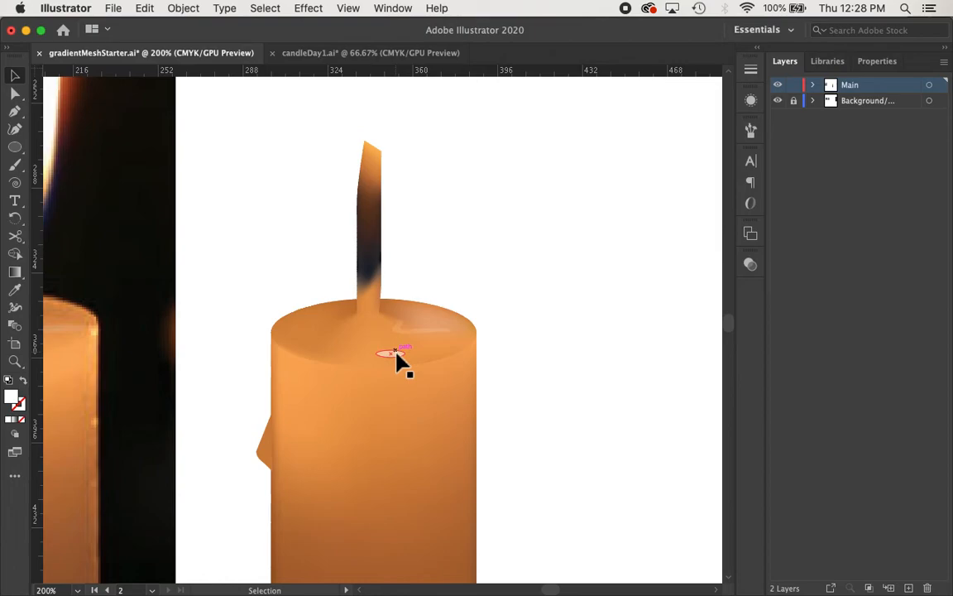
pyautogui.moveTo(398, 358); pyautogui.dragTo(430, 337)
pyautogui.hscroll(-5, 534, 359)
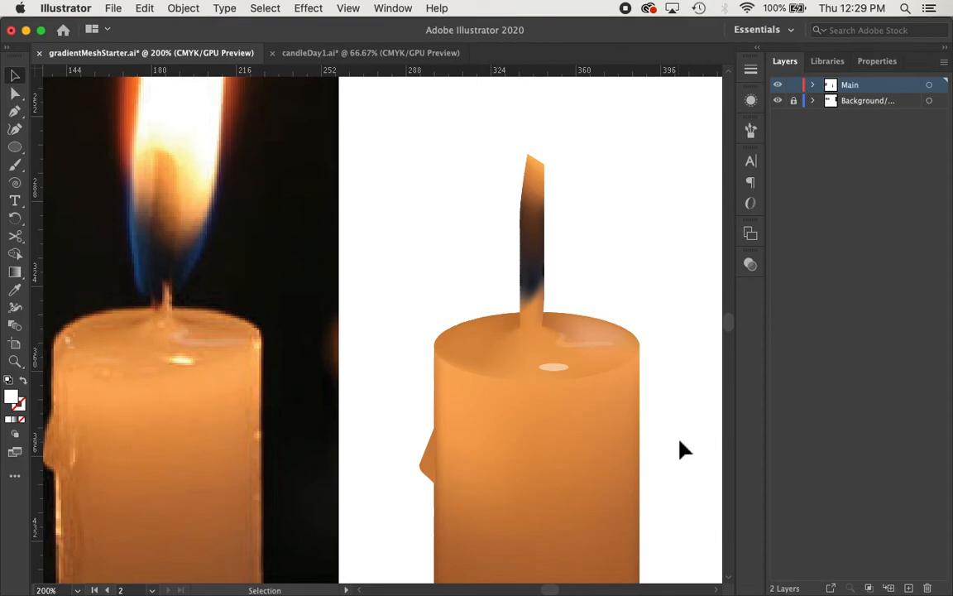
pyautogui.press('super+minus')
pyautogui.press('super+minus')
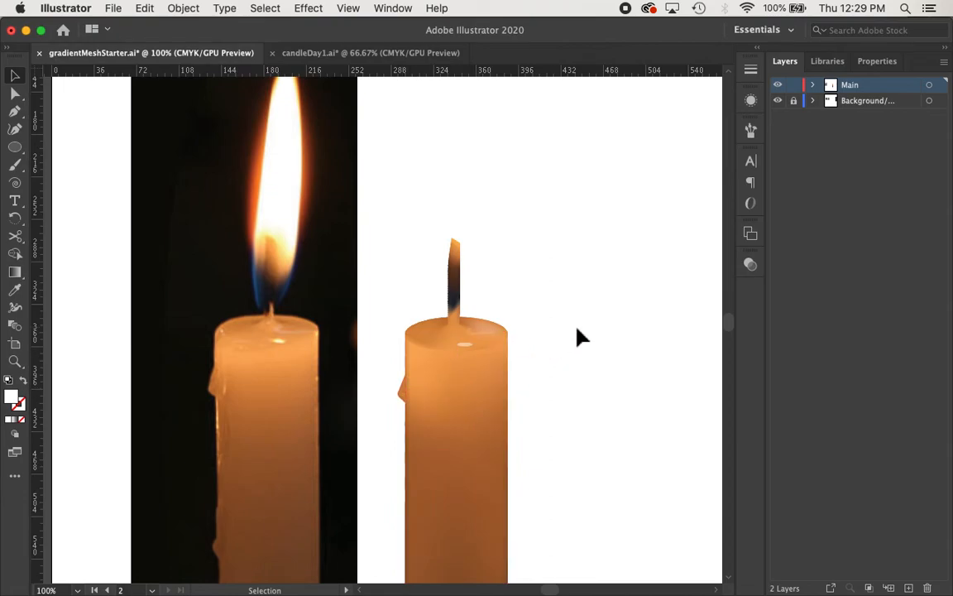
pyautogui.scroll(2, 581, 336)
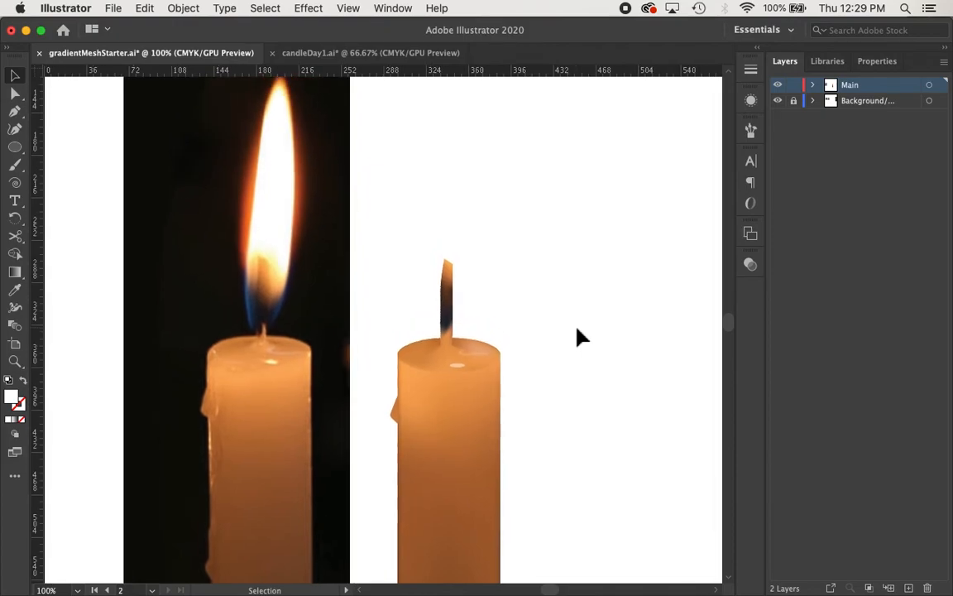
pyautogui.scroll(2, 482, 249)
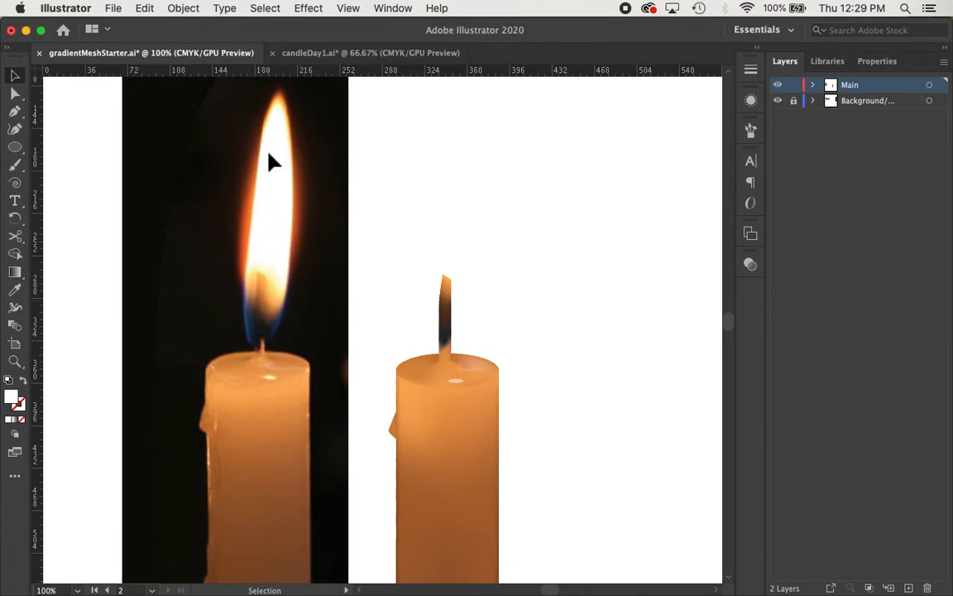
pyautogui.scroll(2, 273, 161)
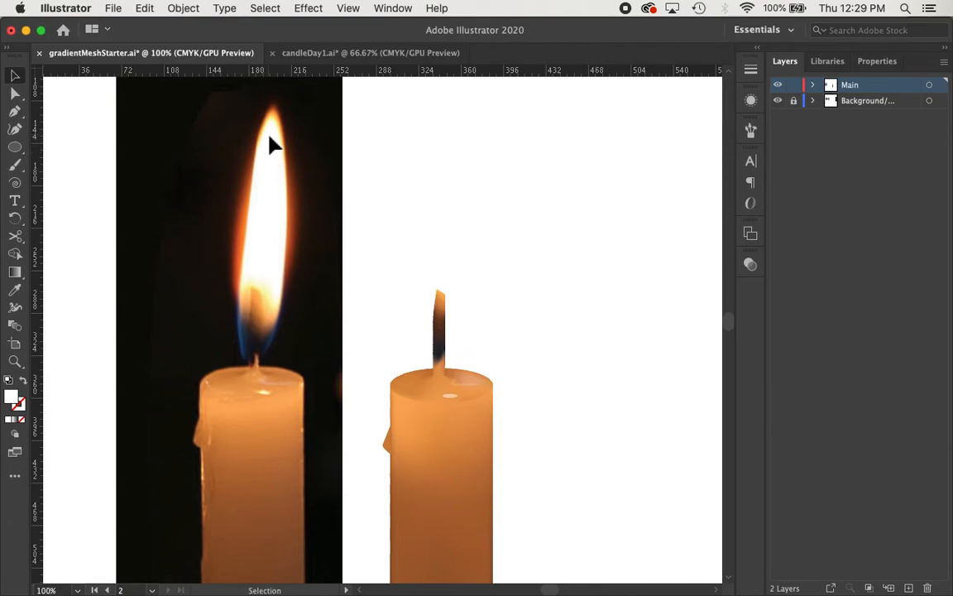
pyautogui.press('super+z')
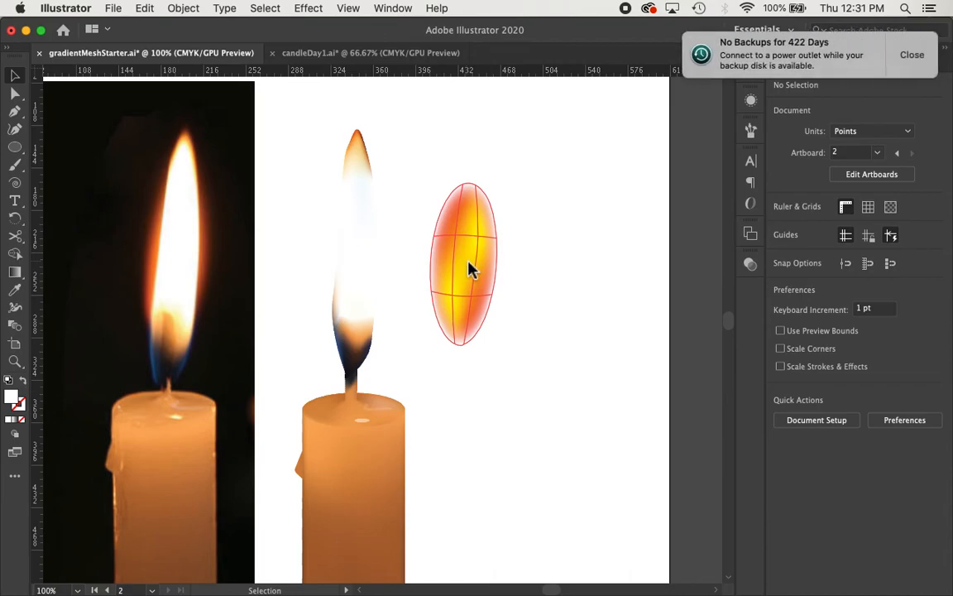
# - Review the Feather effect settings for the orange-yellow elliptical mesh beside the flame without applying them
pyautogui.click(910, 55)
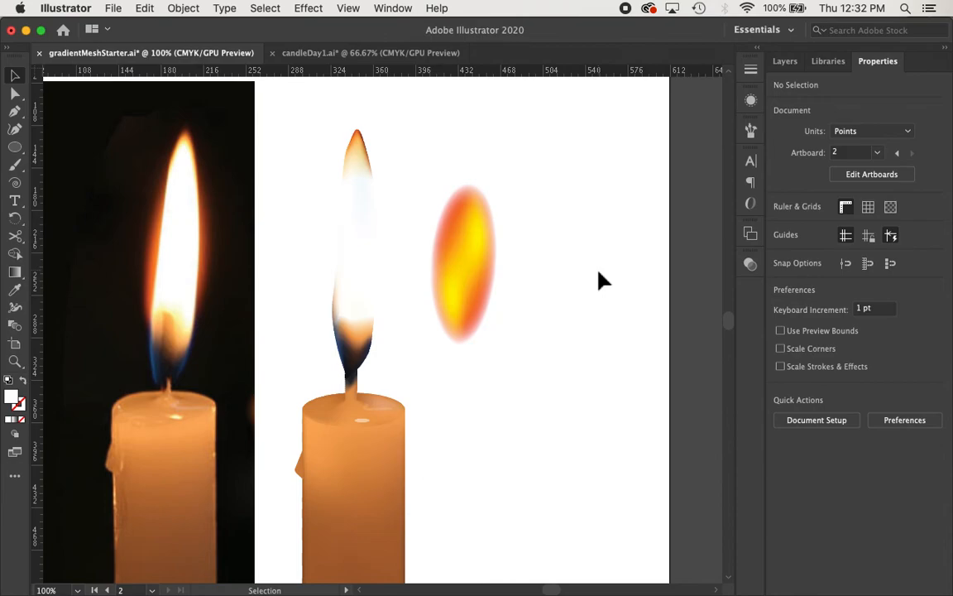
pyautogui.click(468, 288)
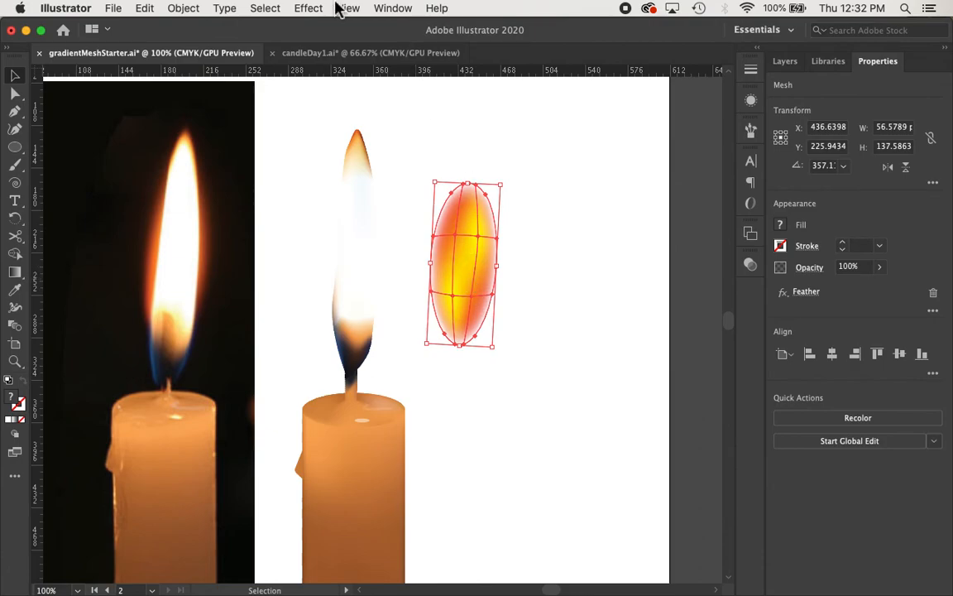
pyautogui.click(311, 10)
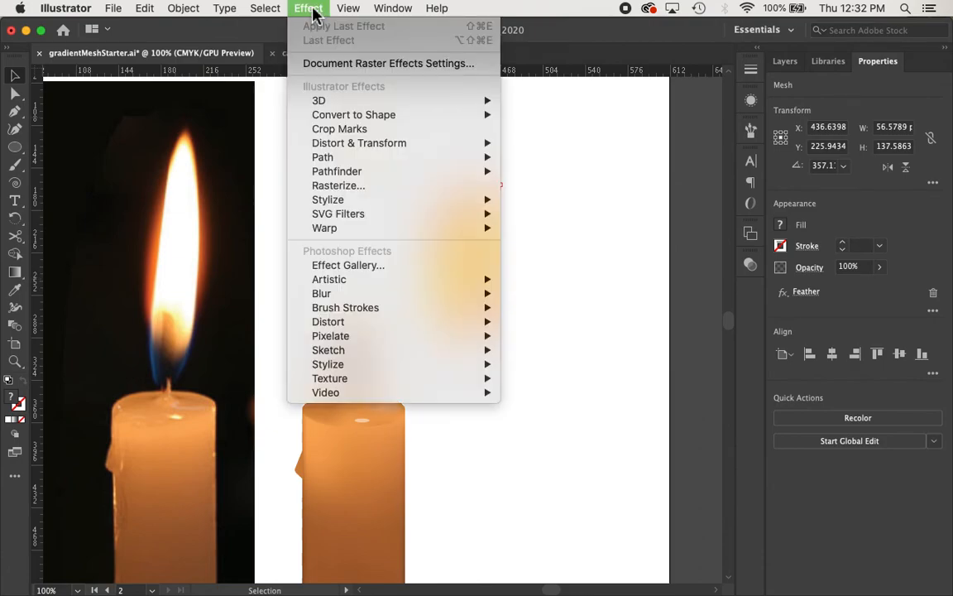
pyautogui.moveTo(407, 368)
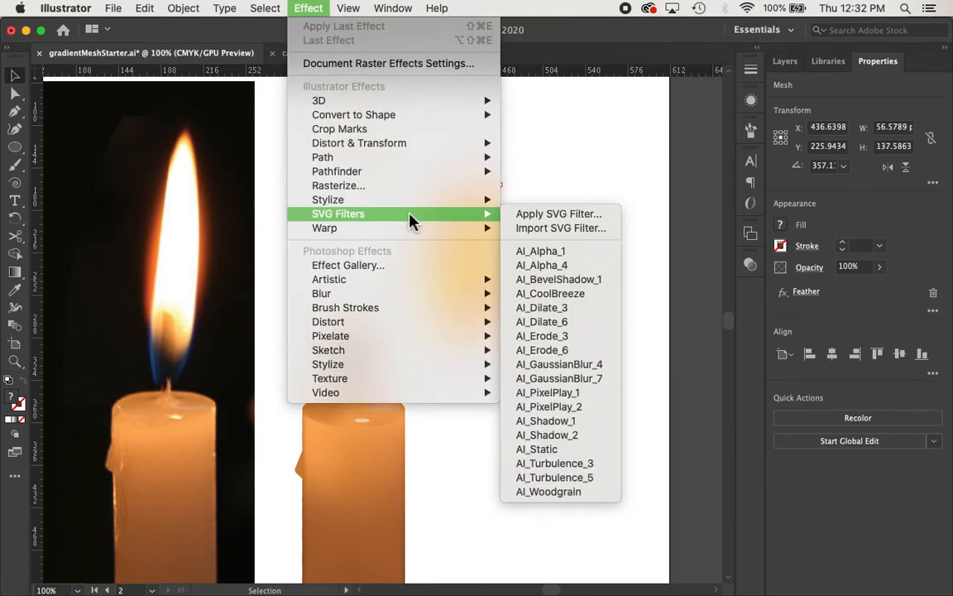
pyautogui.moveTo(409, 203)
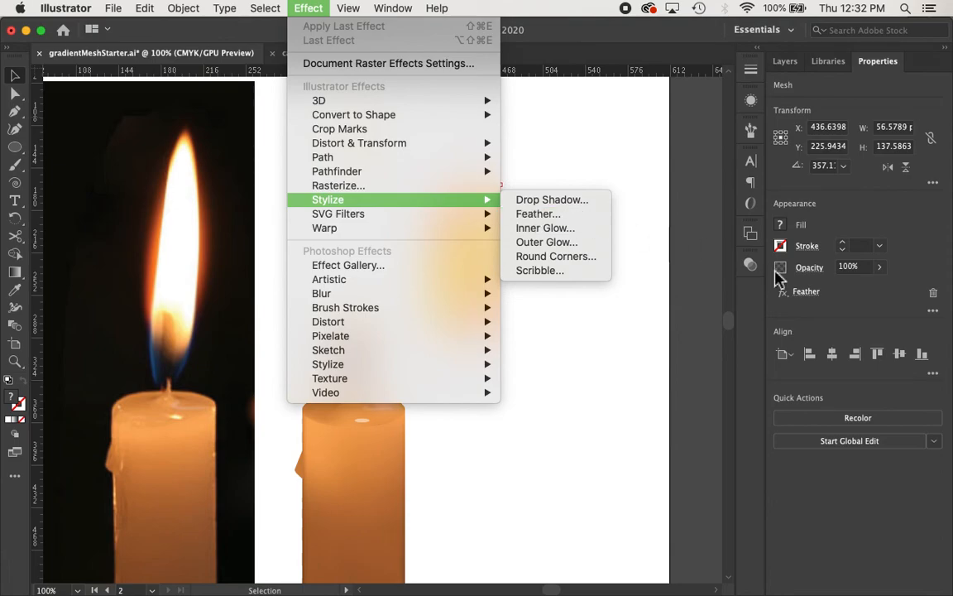
pyautogui.click(530, 215)
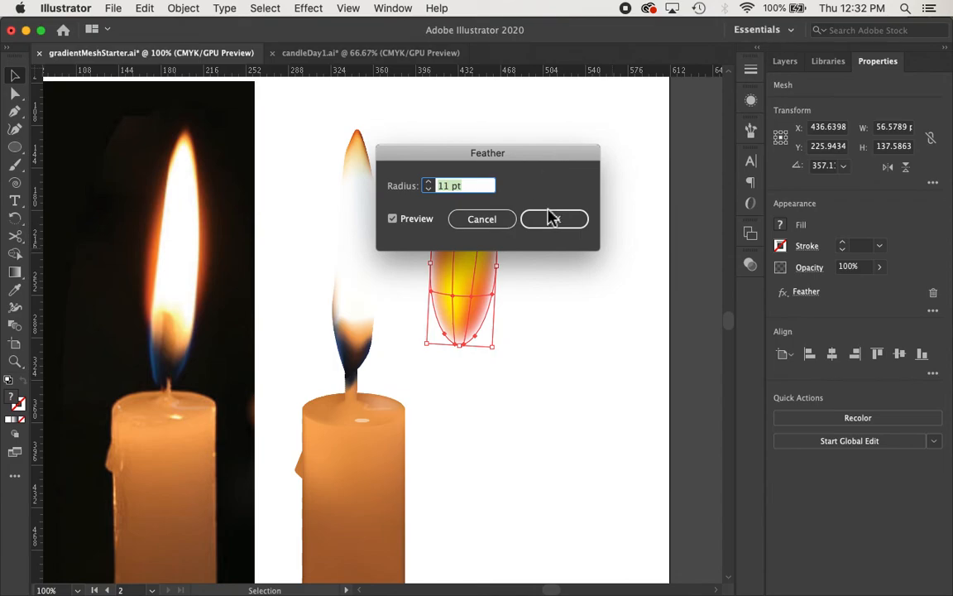
pyautogui.click(484, 222)
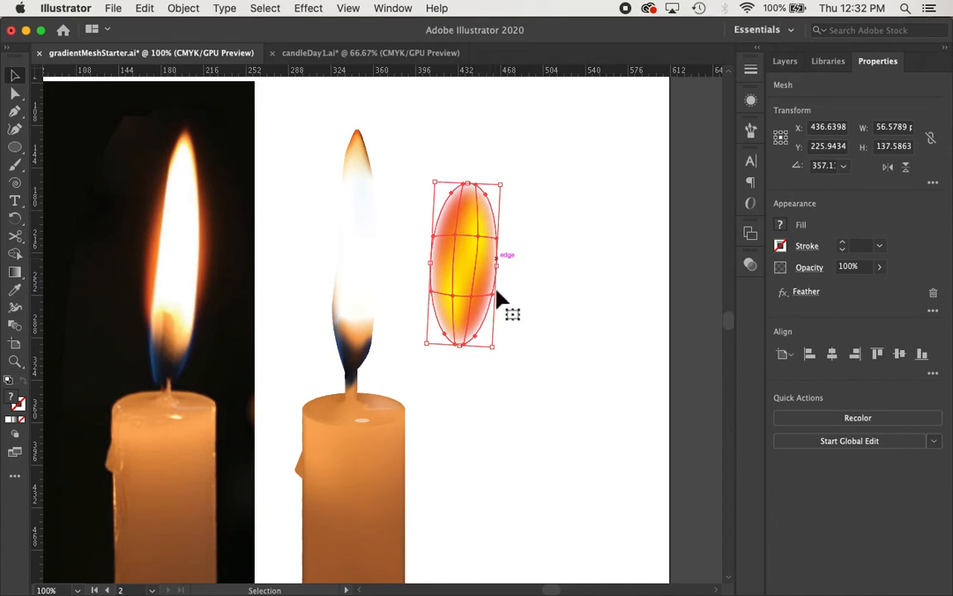
# - Move the feathered orange-yellow elliptical mesh onto the candle's flame, nudge it 2 pt to the right, and deselect
pyautogui.moveTo(477, 298); pyautogui.dragTo(372, 285)
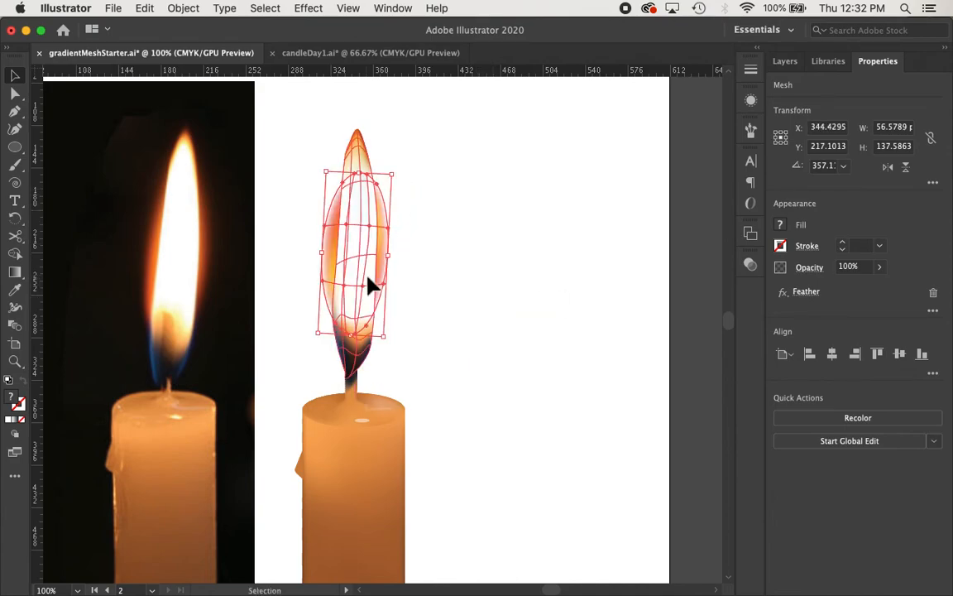
pyautogui.press('Right')
pyautogui.press('Right')
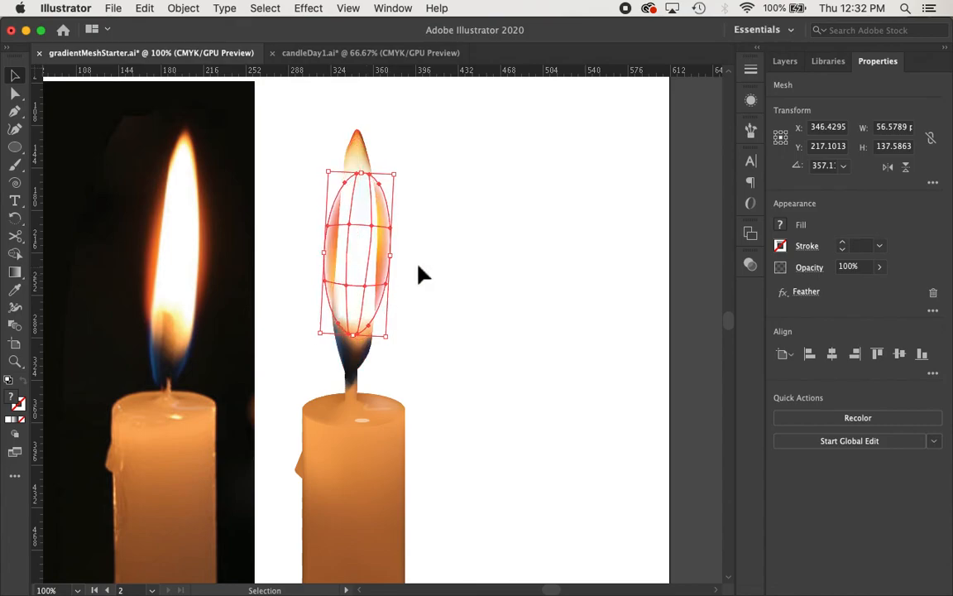
pyautogui.click(438, 274)
pyautogui.click(389, 264)
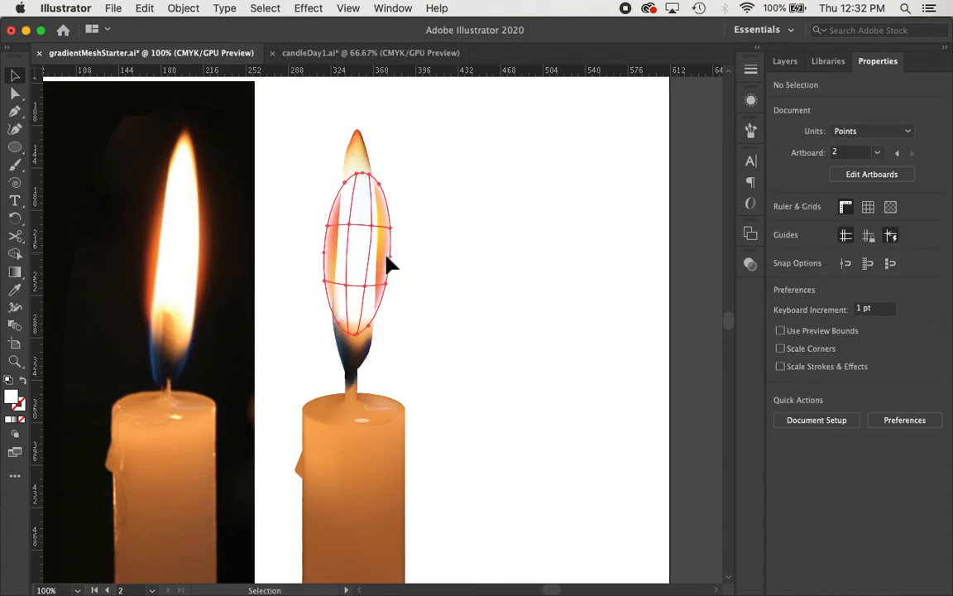
pyautogui.click(463, 305)
# - Select all parts of the drawn candle, including the flame and glow, and group them
pyautogui.press('a')
pyautogui.press('super+minus')
pyautogui.press('super+minus')
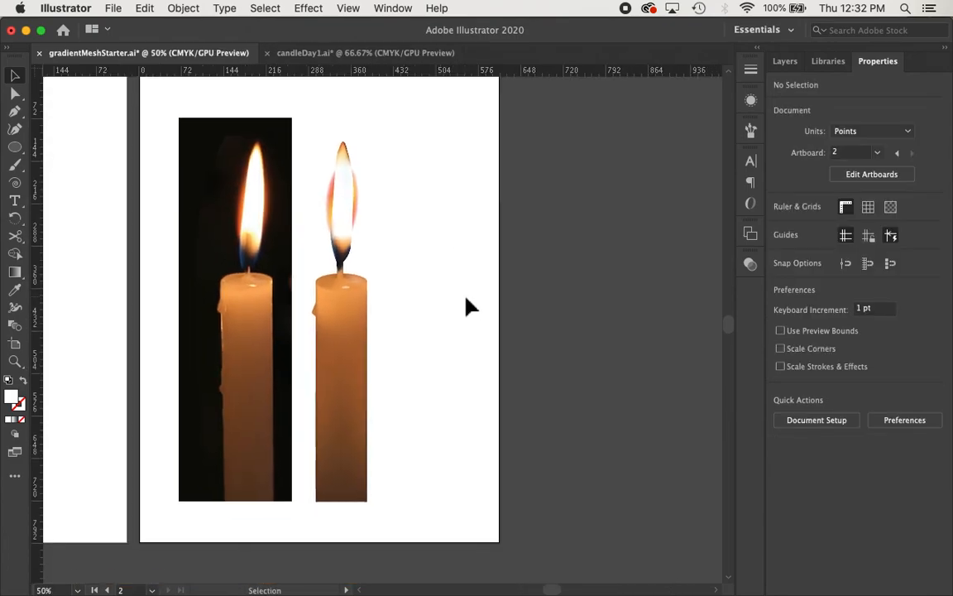
pyautogui.moveTo(324, 153); pyautogui.dragTo(395, 468)
pyautogui.moveTo(304, 198); pyautogui.dragTo(419, 395)
pyautogui.press('super+g')
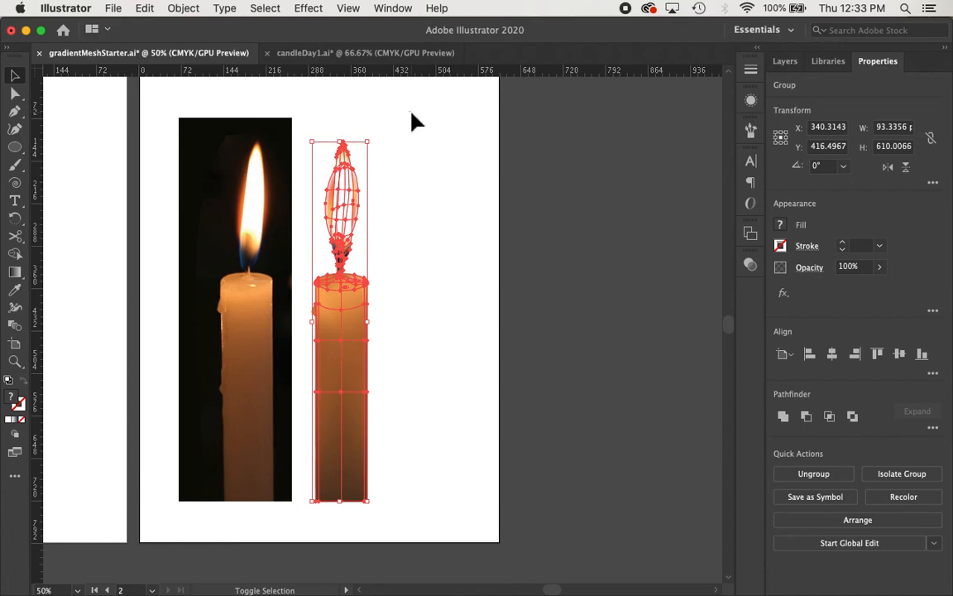
# - Scale the grouped candle up proportionally to about 125 × 818 pt with its base kept in place, and deselect
pyautogui.press('super+minus')
pyautogui.moveTo(402, 207); pyautogui.dragTo(489, 132)
pyautogui.click(451, 207)
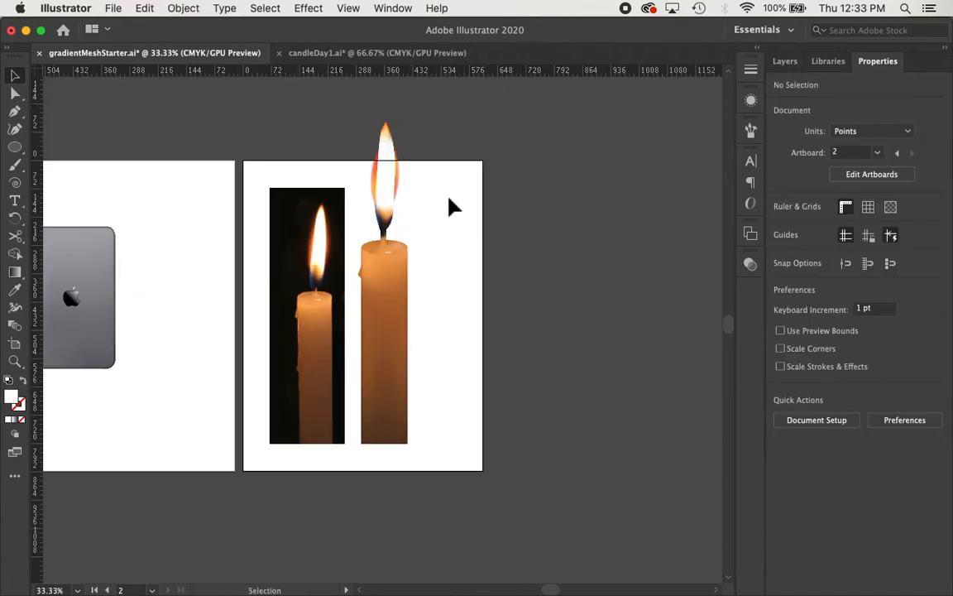
# - Duplicate the enlarged candle beside it, scale the copy to about 89 × 584 pt, and align its base next to the original
pyautogui.moveTo(394, 315); pyautogui.dragTo(477, 316)
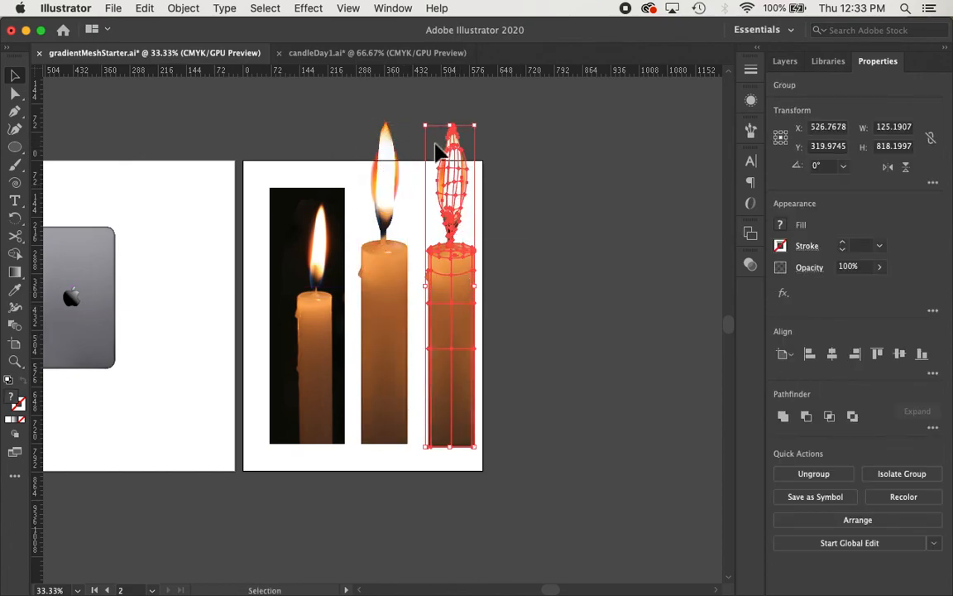
pyautogui.moveTo(428, 132); pyautogui.dragTo(441, 218)
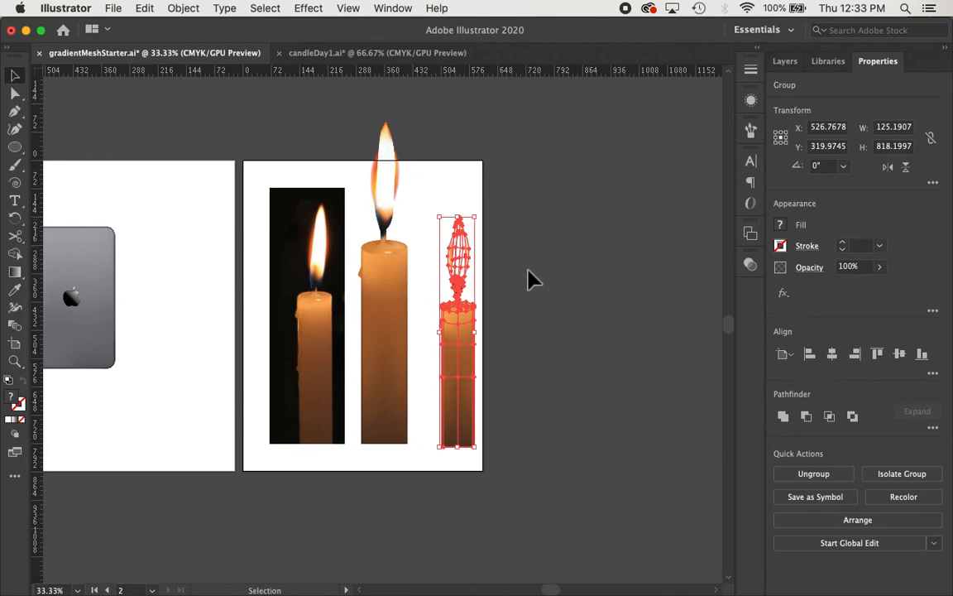
pyautogui.click(500, 330)
pyautogui.moveTo(466, 380); pyautogui.dragTo(443, 378)
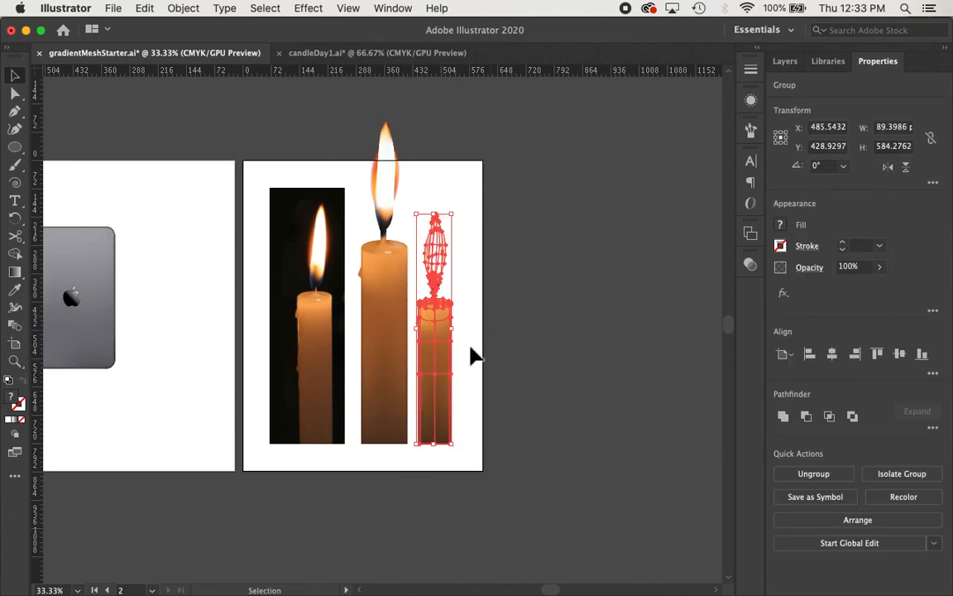
# - Draw a rectangle about 330 × 913 pt around both candles and send it behind them
pyautogui.press('m')
pyautogui.moveTo(346, 109)
pyautogui.mouseDown()
pyautogui.moveTo(466, 321)
pyautogui.moveTo(475, 467)
pyautogui.mouseUp()
pyautogui.press('super+bracketleft')
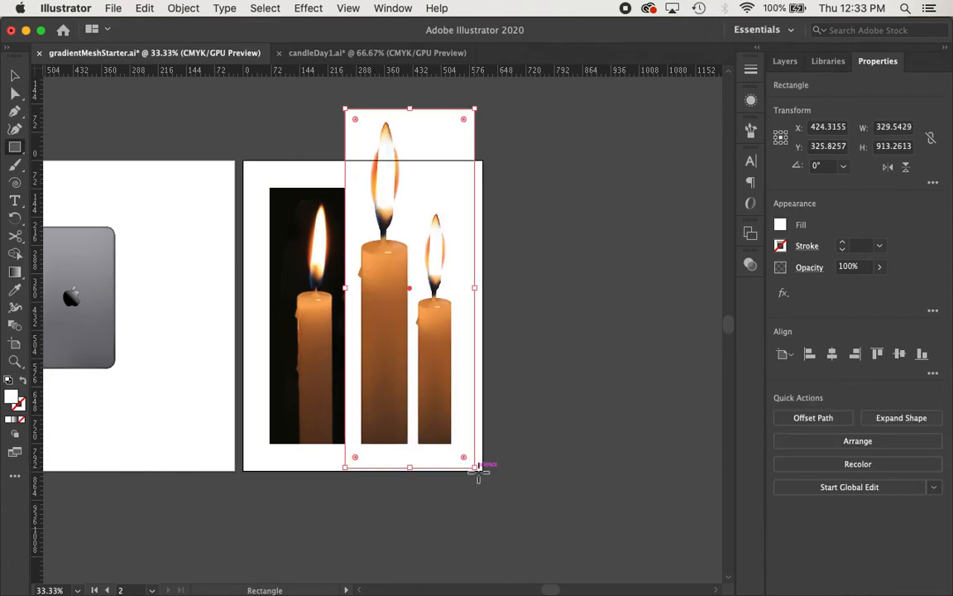
# - Fill the rectangle behind the candles with black as a test backdrop, and delete it
pyautogui.press('v')
pyautogui.click(781, 224)
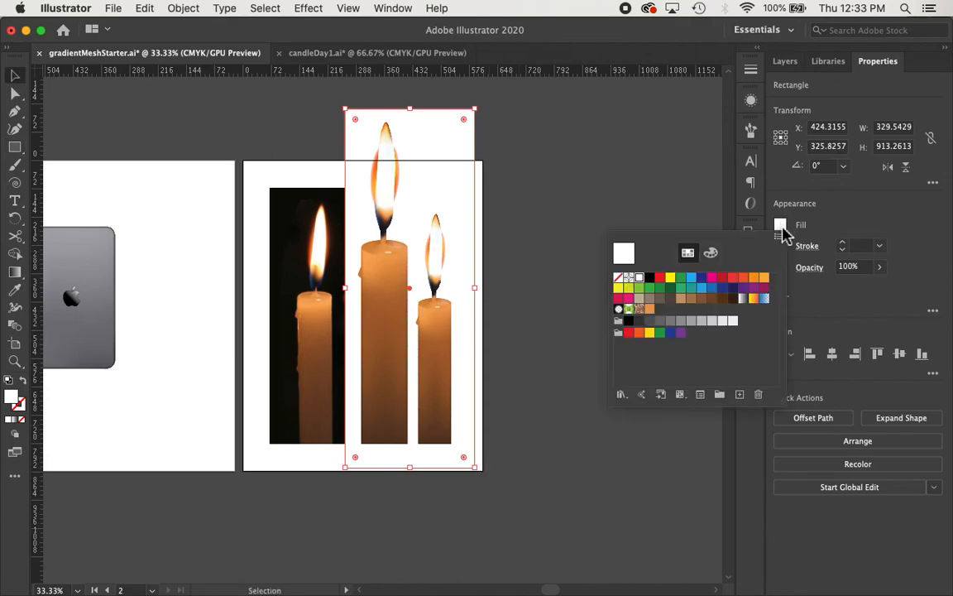
pyautogui.click(651, 278)
pyautogui.click(553, 180)
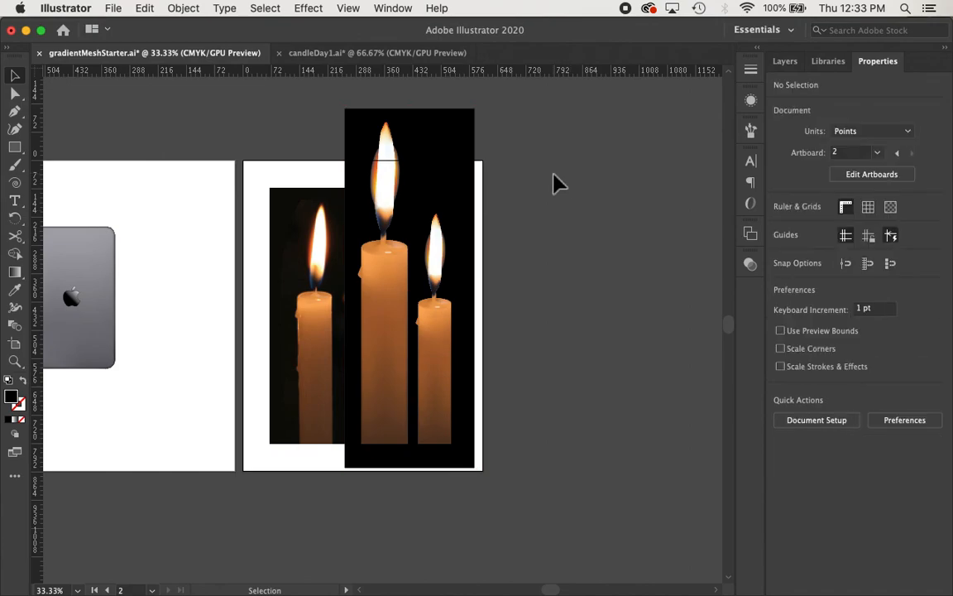
pyautogui.click(455, 138)
pyautogui.press('Delete')
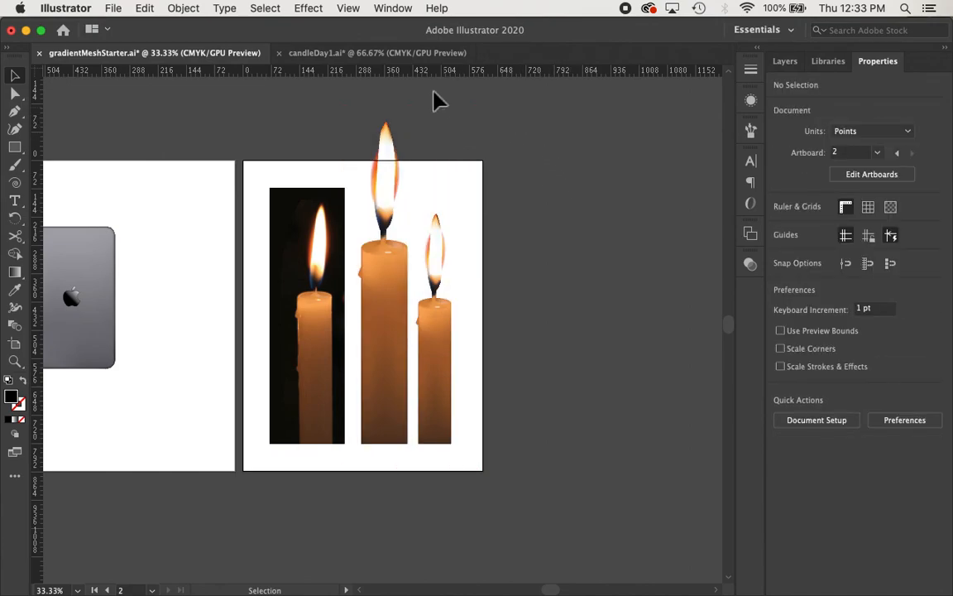
# - Switch to candleDay1.ai, clear the selection, and apply a clipping mask to all the Silent Night poster artwork
pyautogui.click(379, 58)
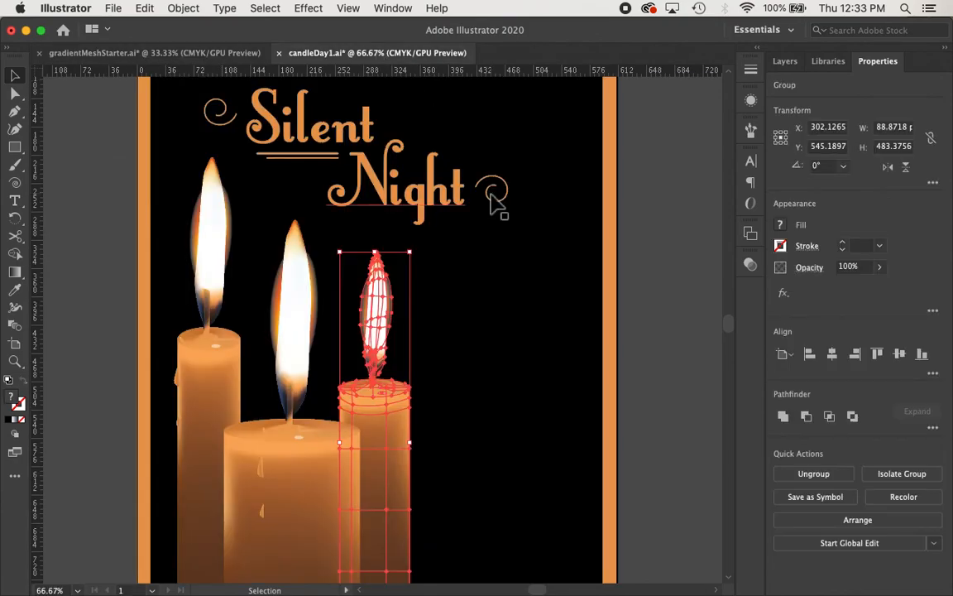
pyautogui.scroll(-2, 495, 201)
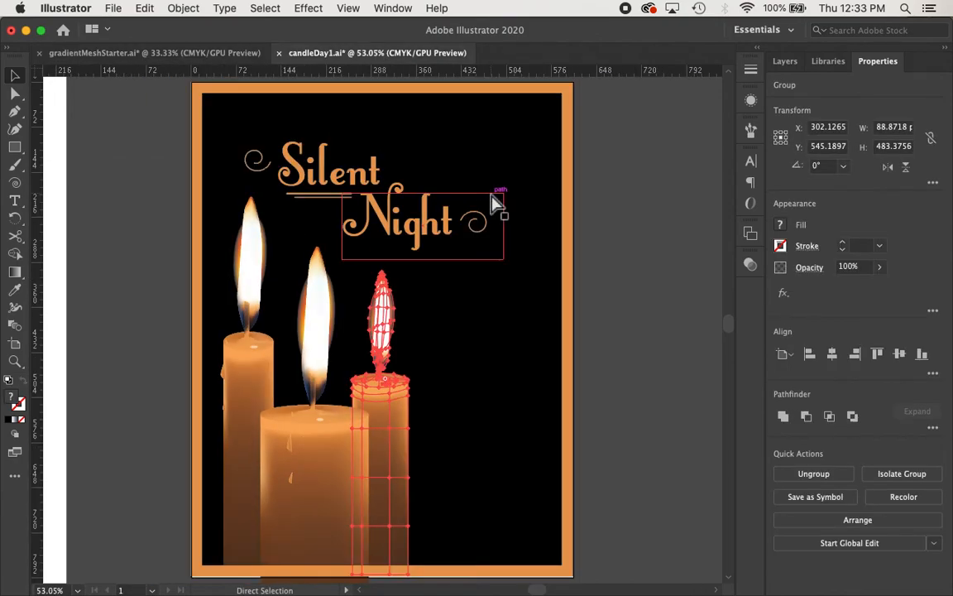
pyautogui.click(621, 298)
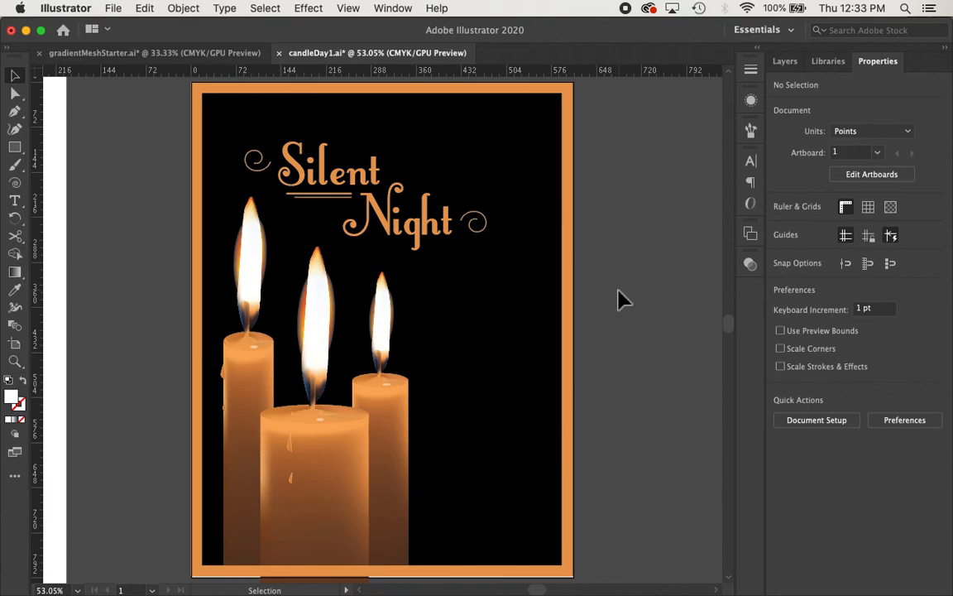
pyautogui.press('super+minus')
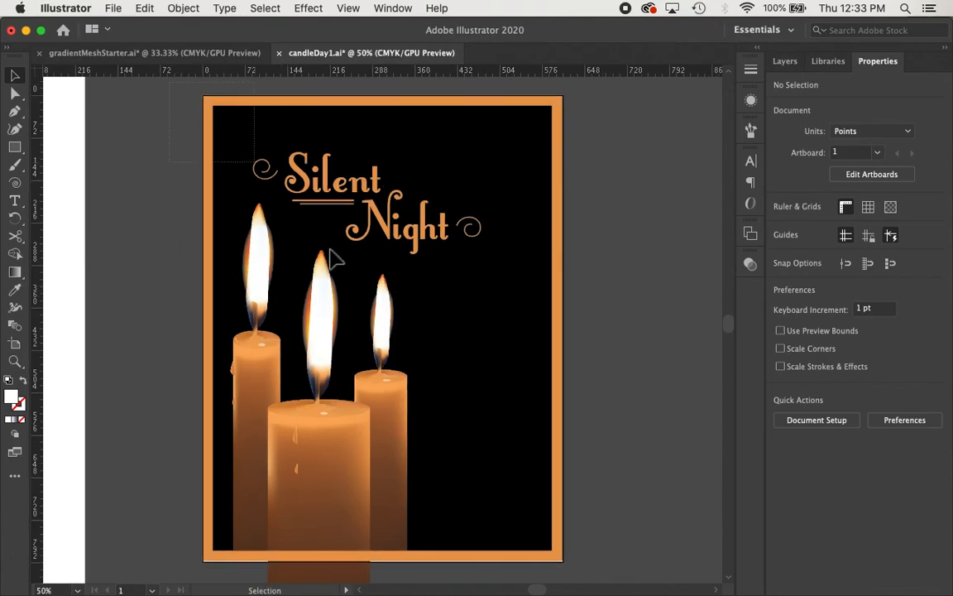
pyautogui.press('super+a')
pyautogui.rightClick(457, 365)
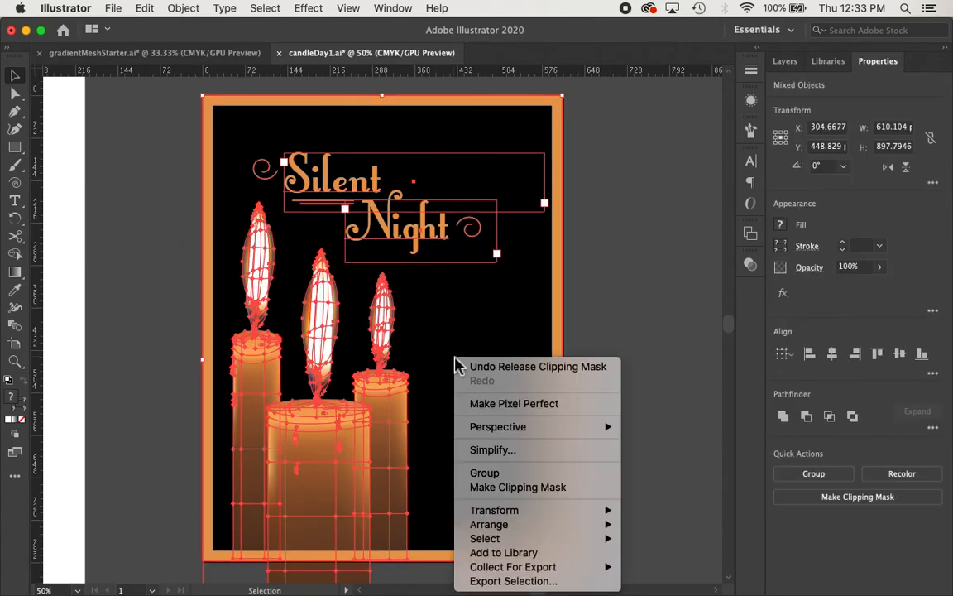
pyautogui.click(517, 487)
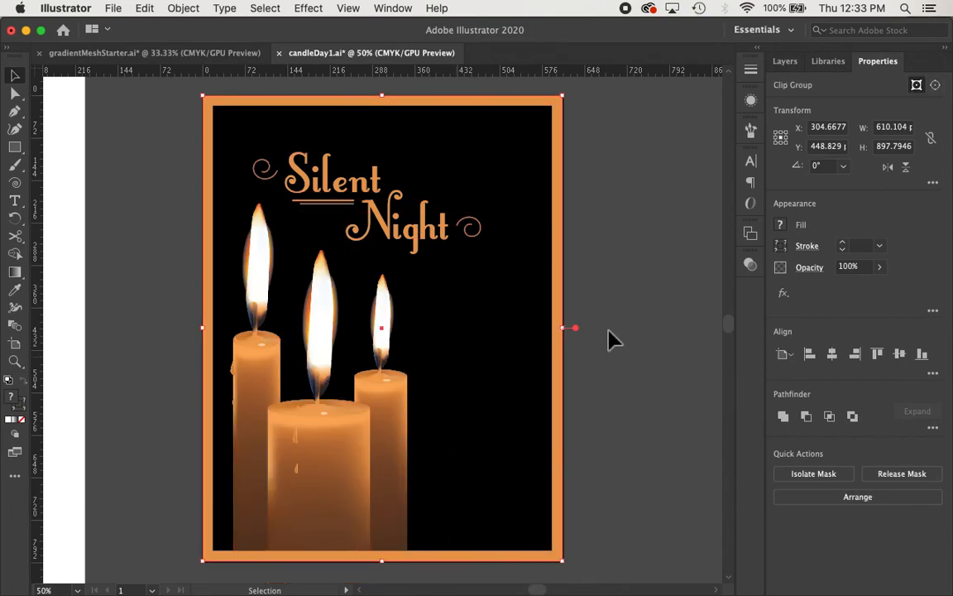
pyautogui.click(612, 337)
pyautogui.hscroll(2, 629, 368)
pyautogui.scroll(-1, 629, 368)
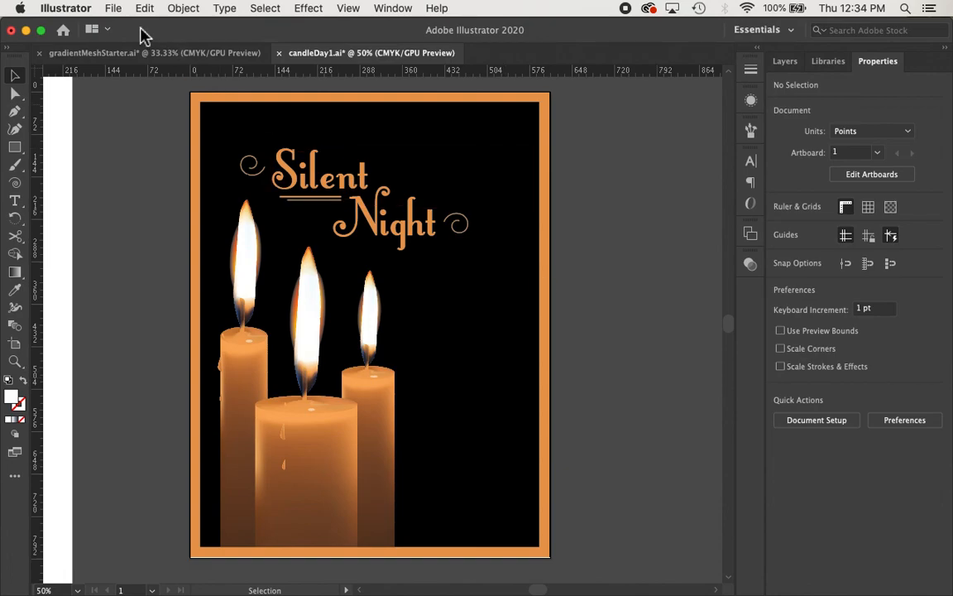
# - Return to gradientMeshStarter.ai and view the tablet and candle artboards side by side
pyautogui.click(142, 53)
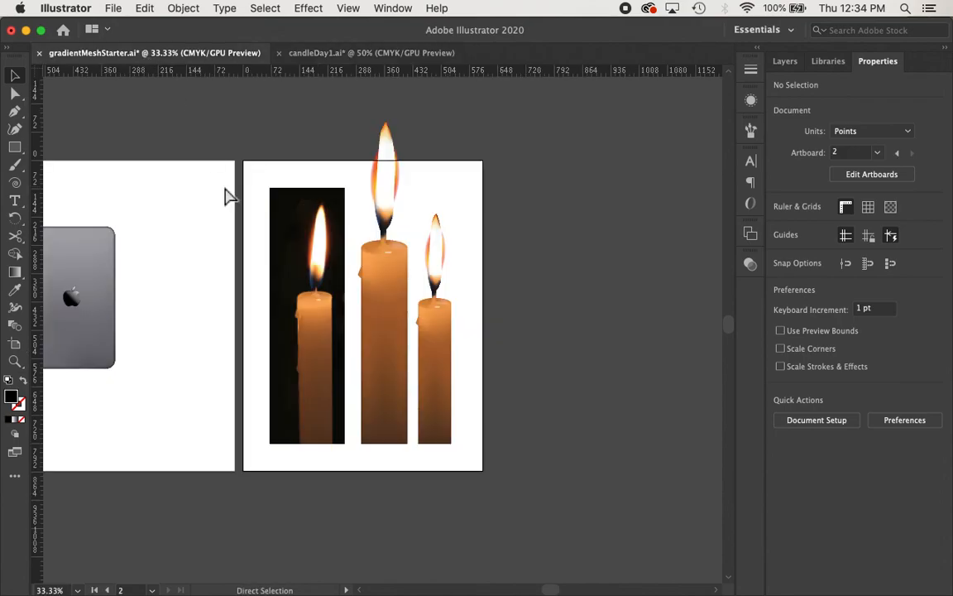
pyautogui.press('super+minus')
pyautogui.hscroll(-5, 225, 197)
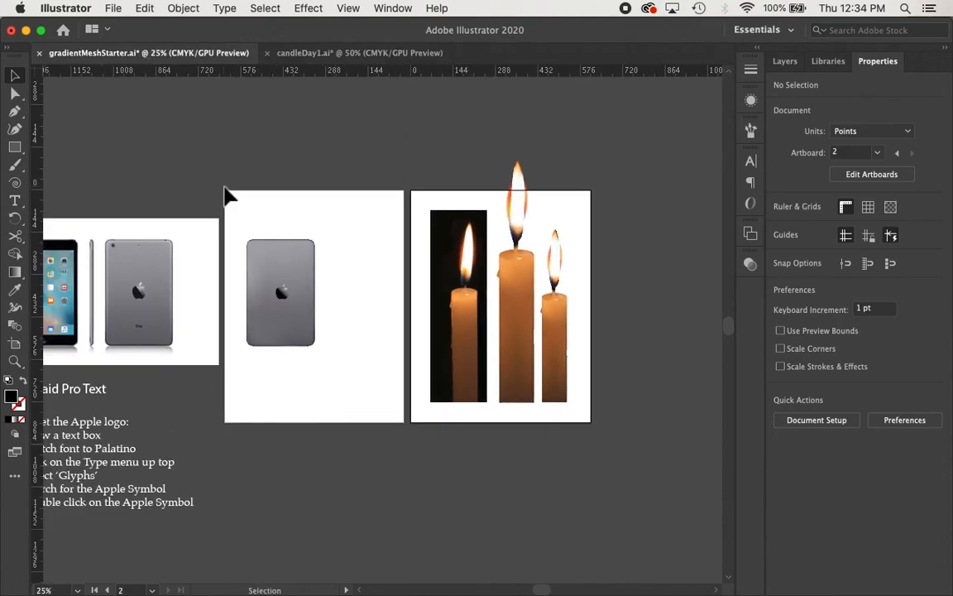